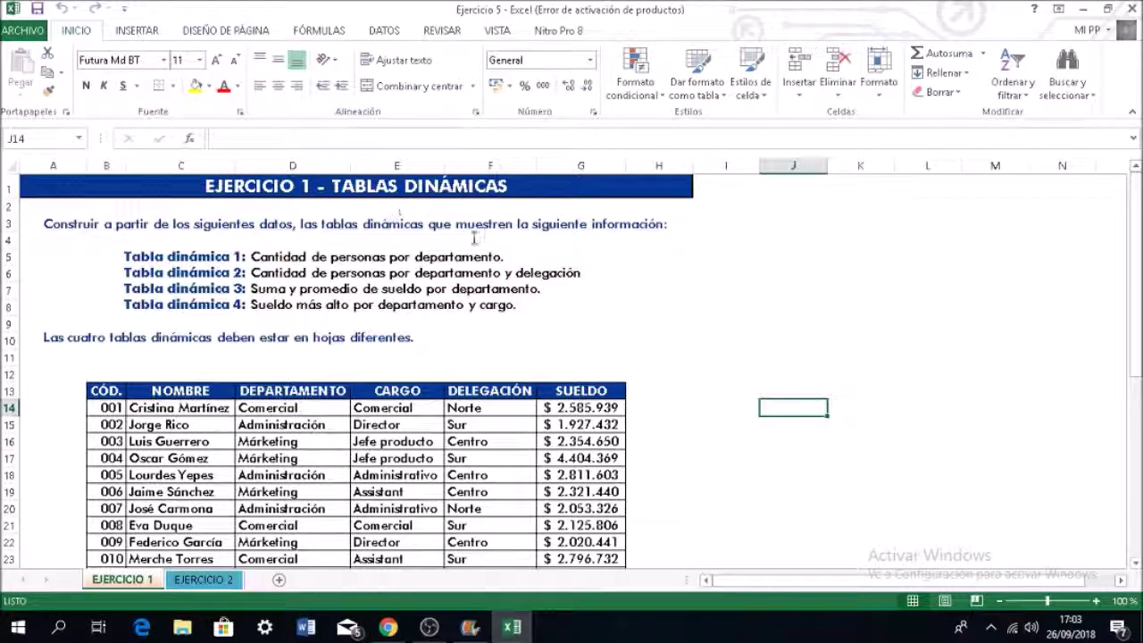
Review the four pivot table tasks and the employee data on EJERCICIO 1, and glance at the EJERCICIO 2 sheet
scroll(489, 243, down, 1)
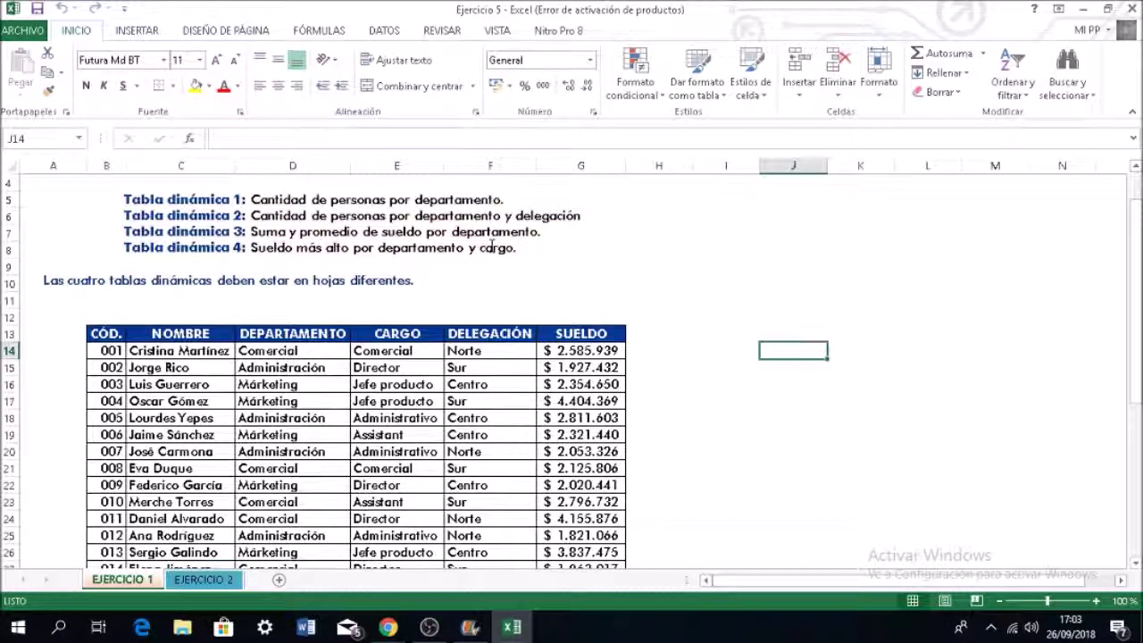
scroll(487, 245, down, 1)
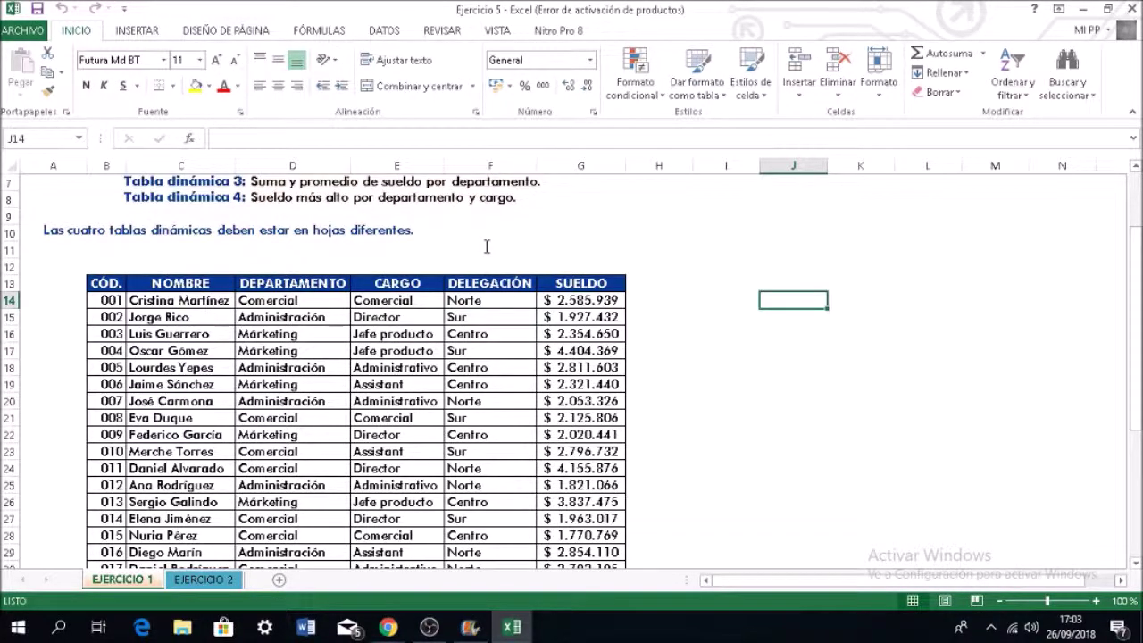
scroll(486, 246, down, 5)
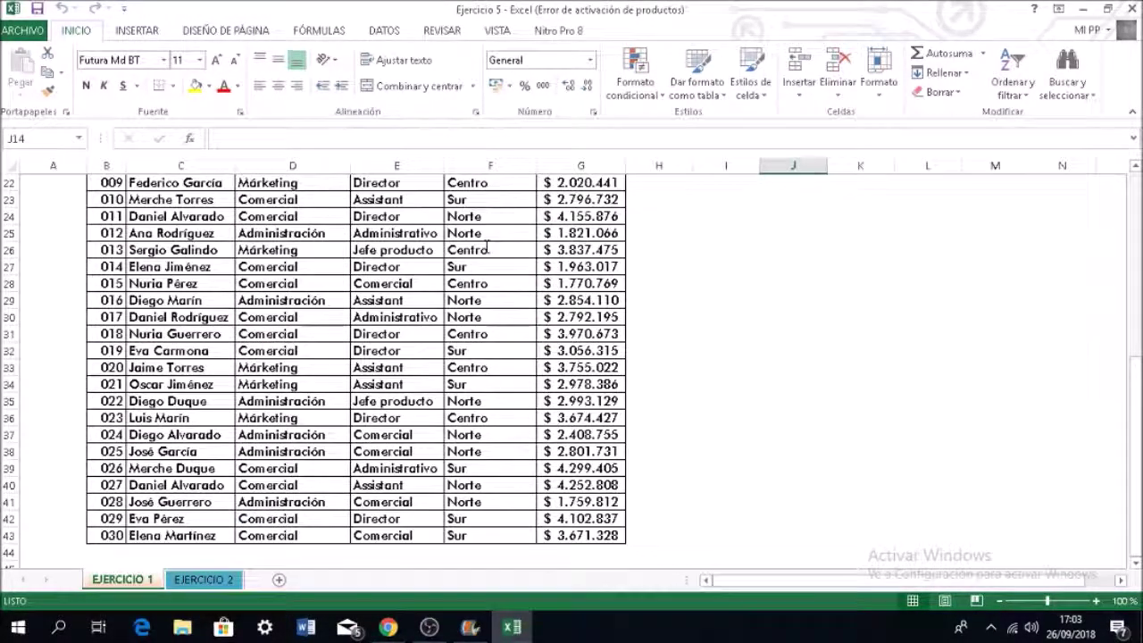
scroll(484, 246, up, 3)
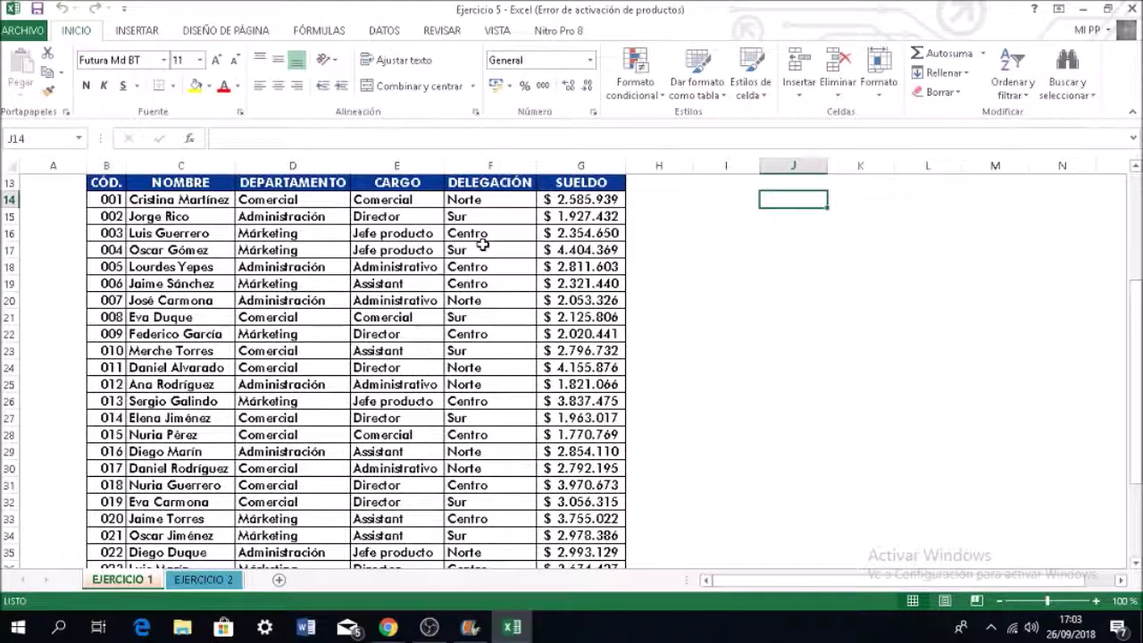
scroll(482, 245, down, 4)
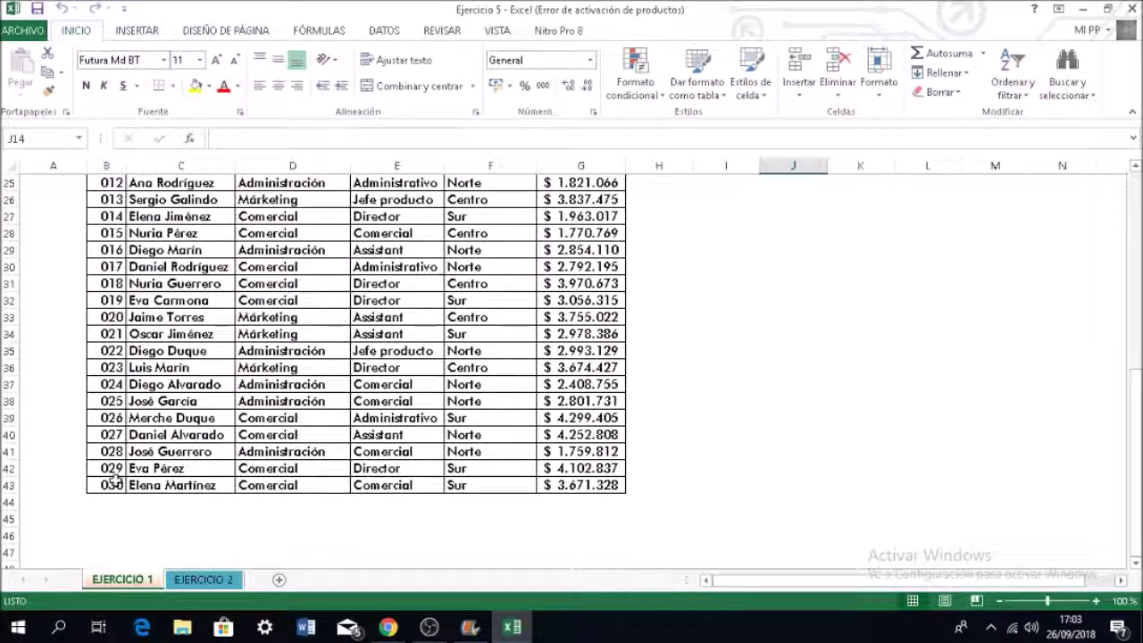
scroll(228, 455, up, 3)
scroll(232, 453, up, 3)
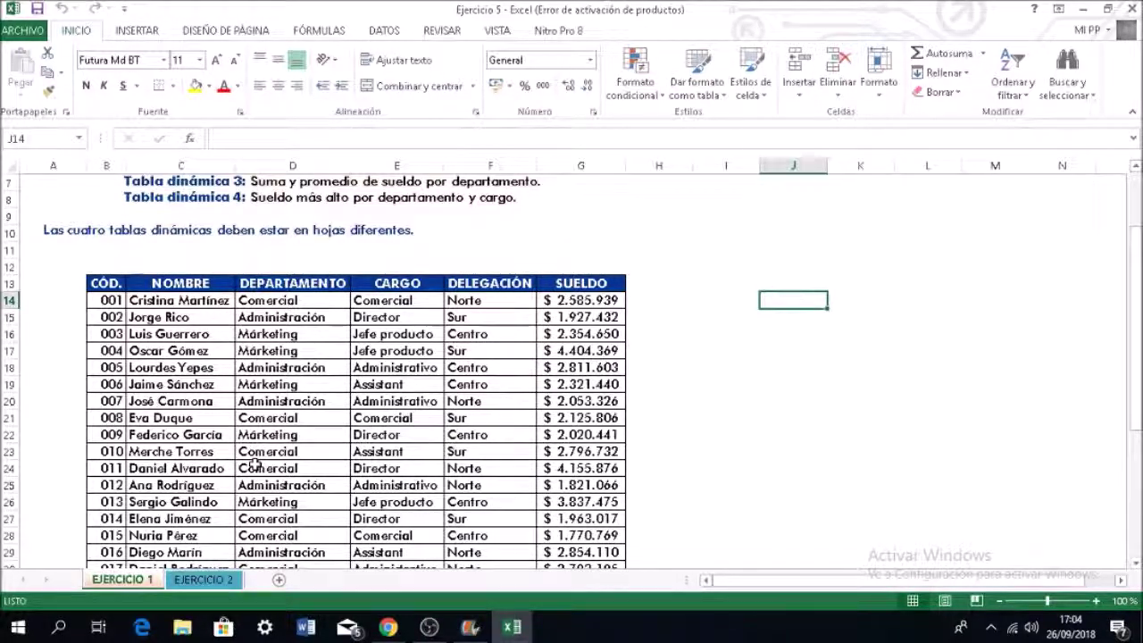
scroll(261, 477, up, 1)
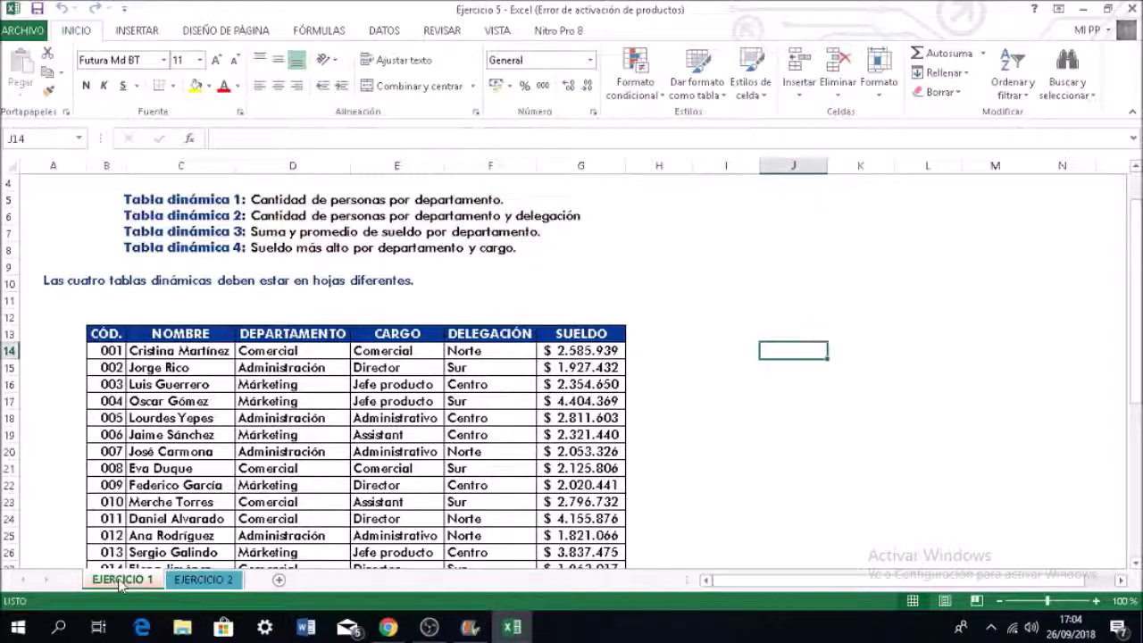
click(203, 580)
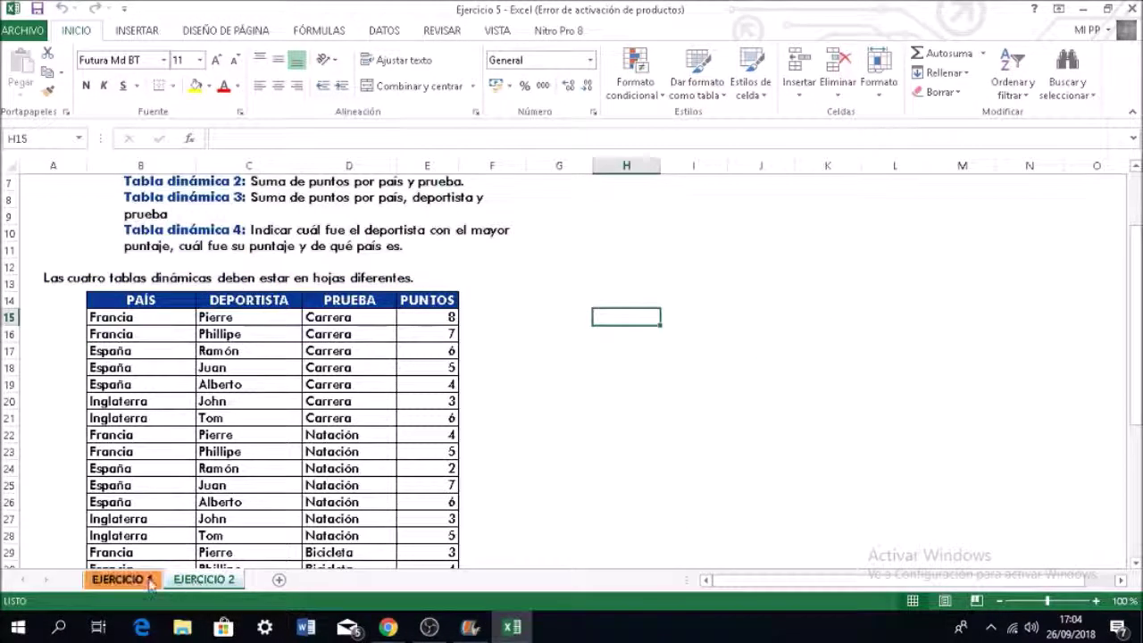
click(138, 580)
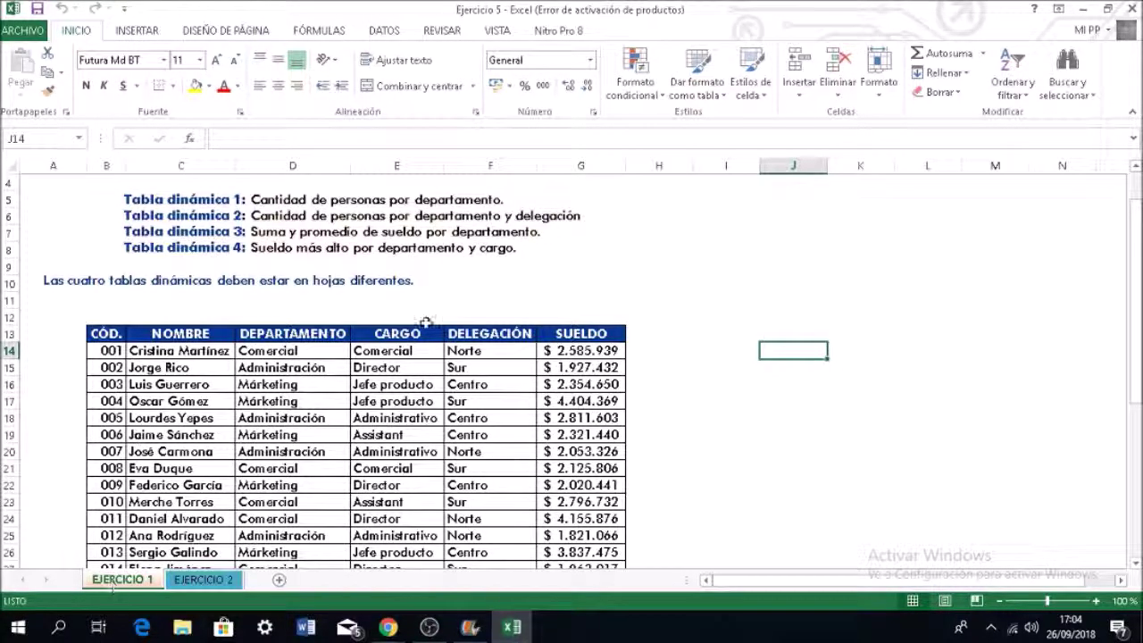
scroll(147, 332, down, 1)
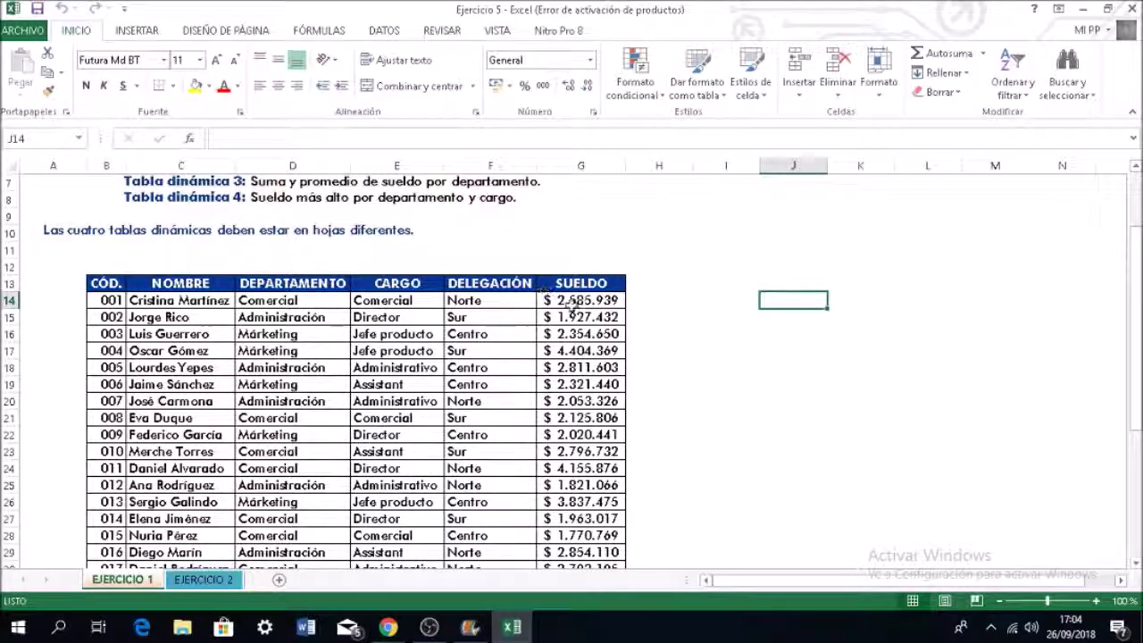
scroll(576, 312, down, 6)
scroll(572, 313, up, 7)
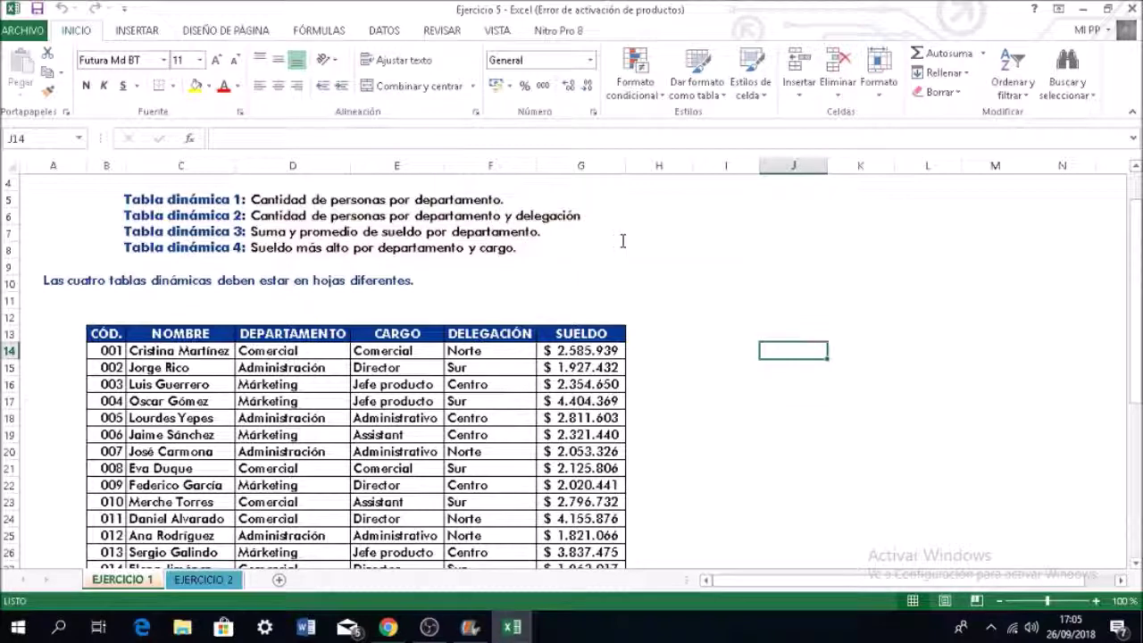
Create a pivot table from C13:G43 of EJERCICIO 1, placed on the existing sheet at I14:K19
scroll(623, 241, down, 1)
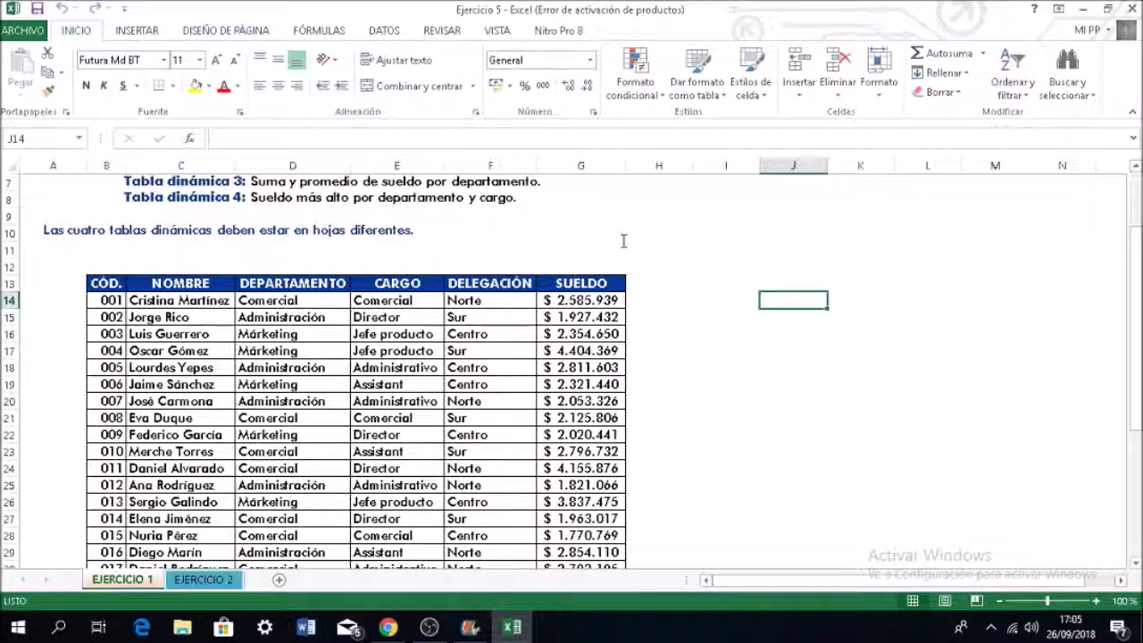
scroll(643, 228, down, 1)
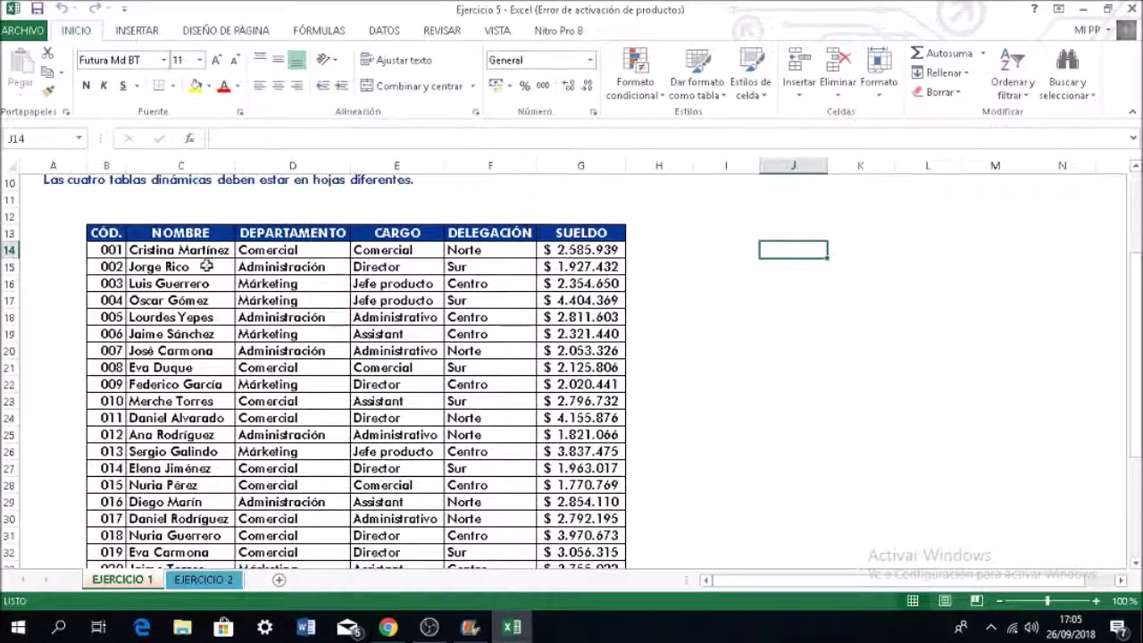
drag(179, 237, 578, 534)
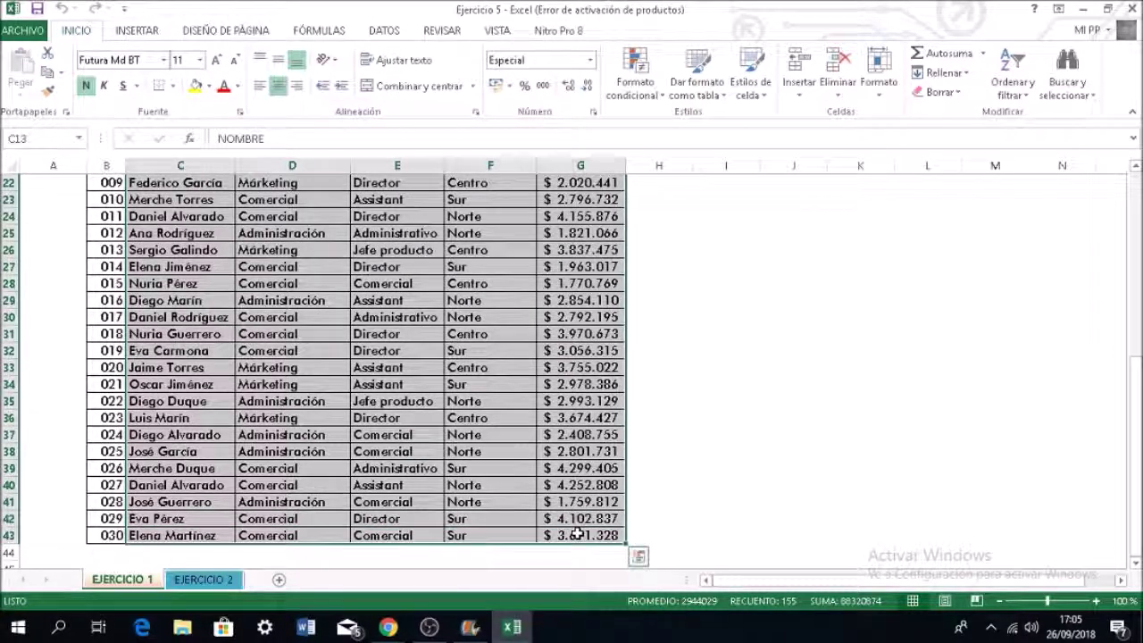
click(138, 31)
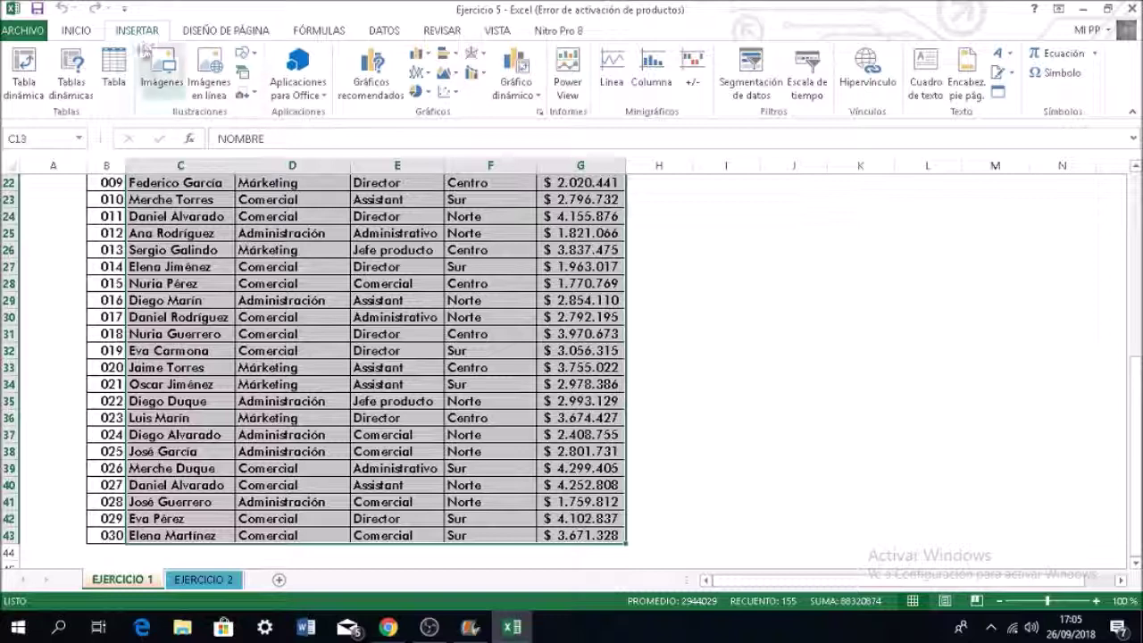
click(24, 72)
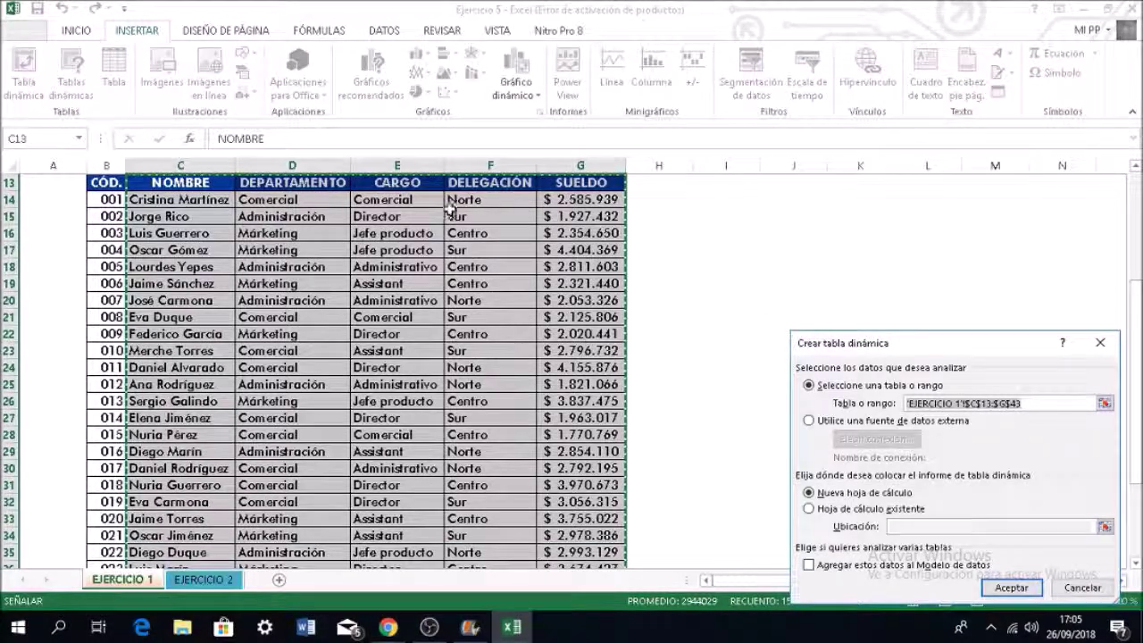
drag(896, 351, 430, 248)
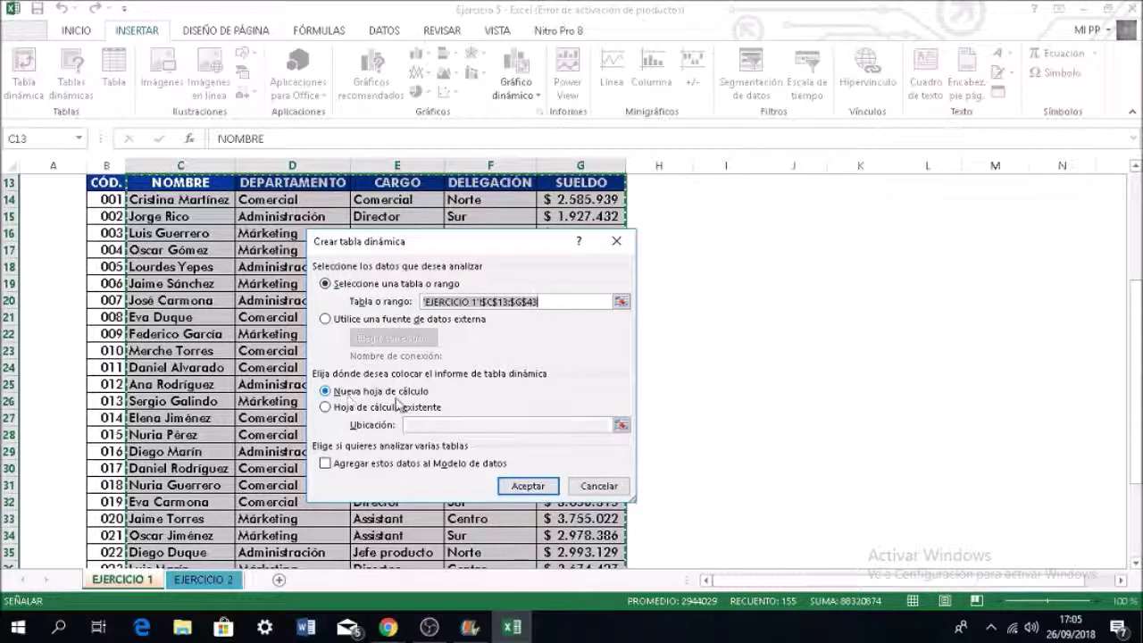
click(326, 409)
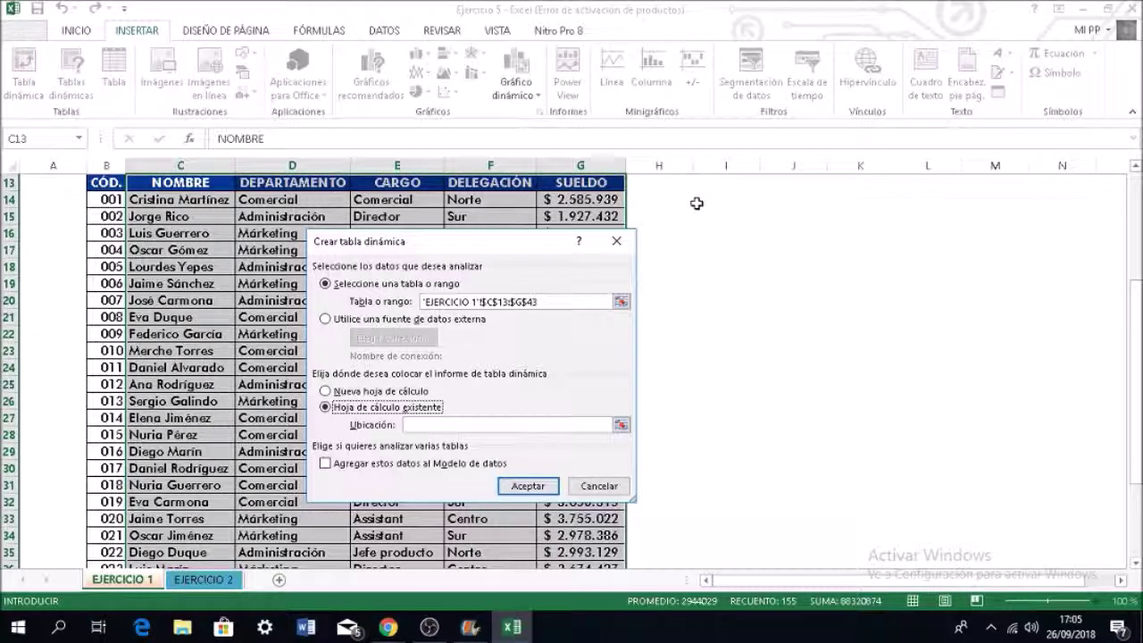
drag(704, 201, 853, 286)
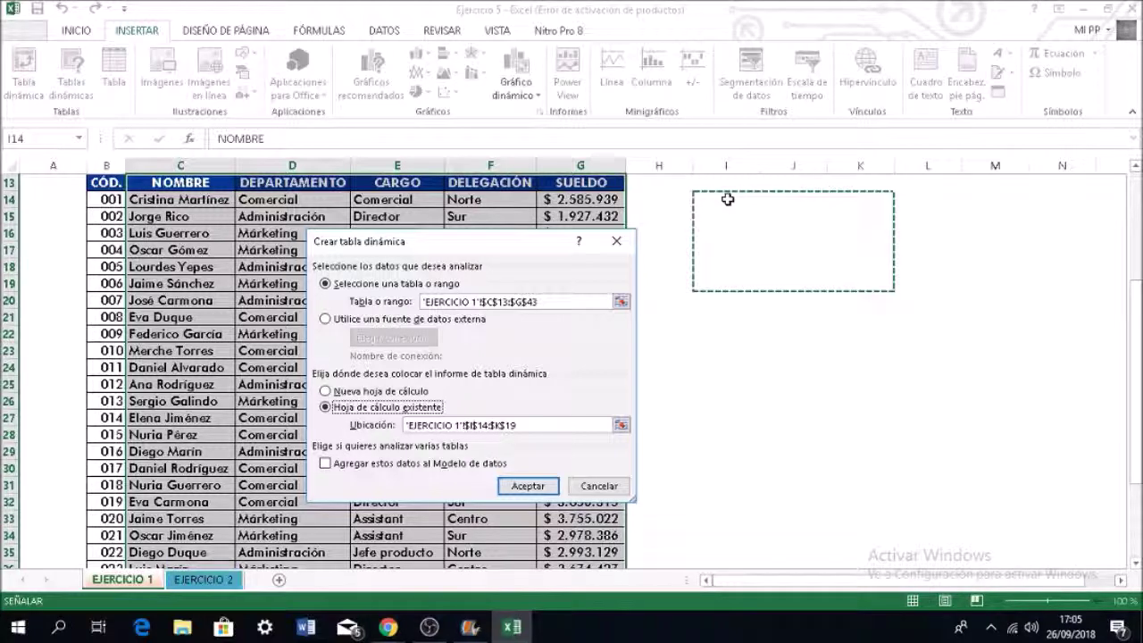
scroll(727, 199, up, 3)
scroll(728, 199, down, 1)
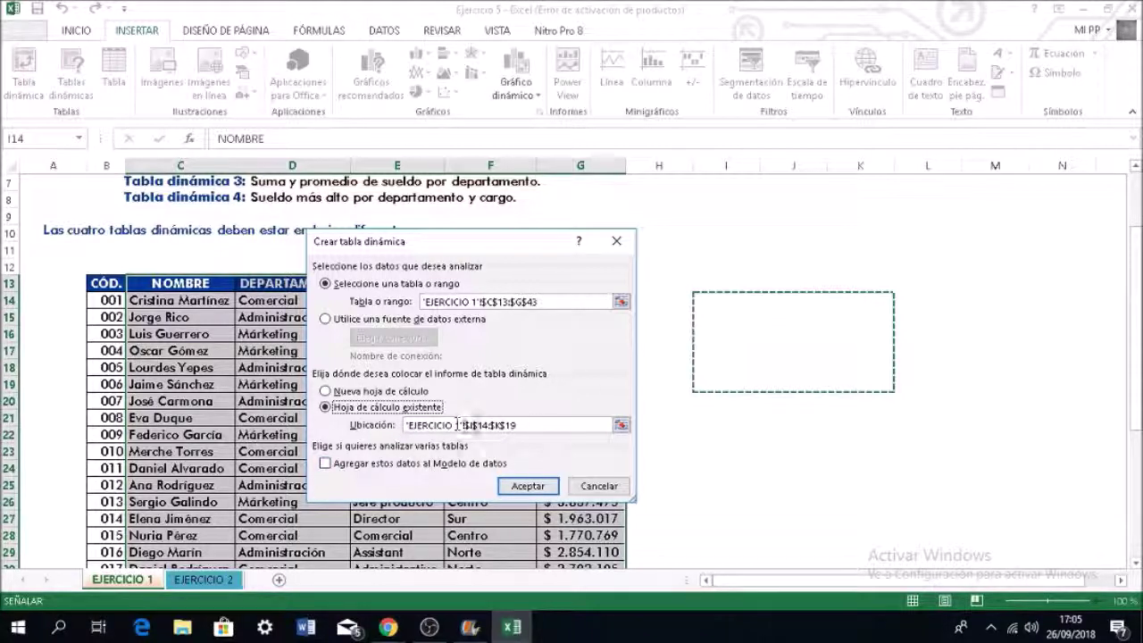
click(527, 487)
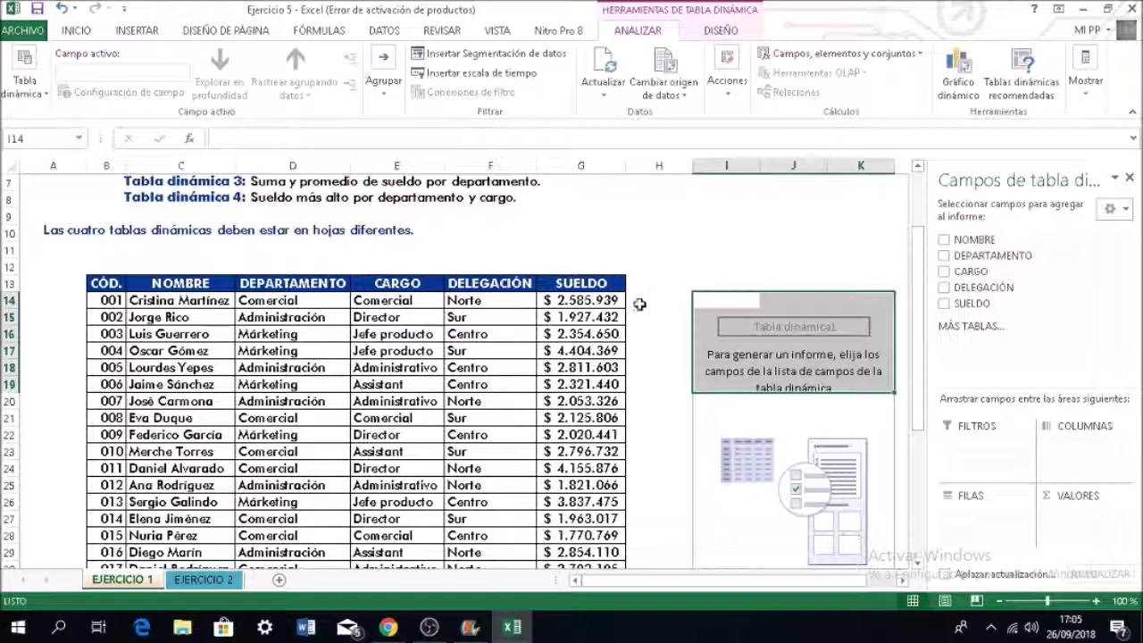
Use DEPARTAMENTO as the pivot table's row field and also as its value field to count people per department
scroll(639, 304, down, 1)
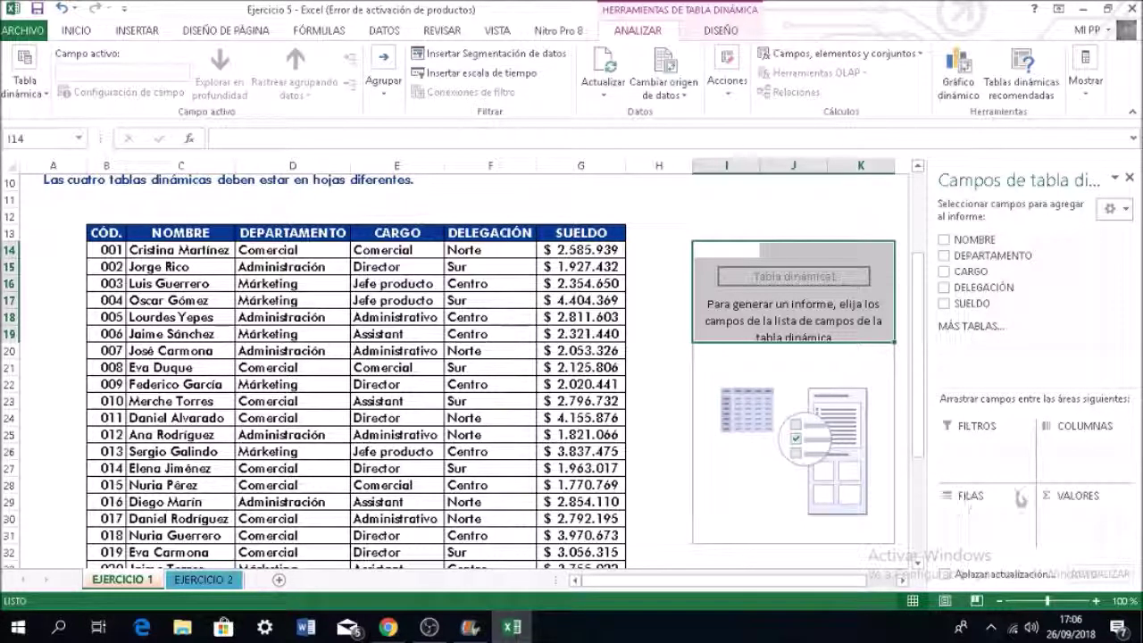
scroll(647, 386, up, 1)
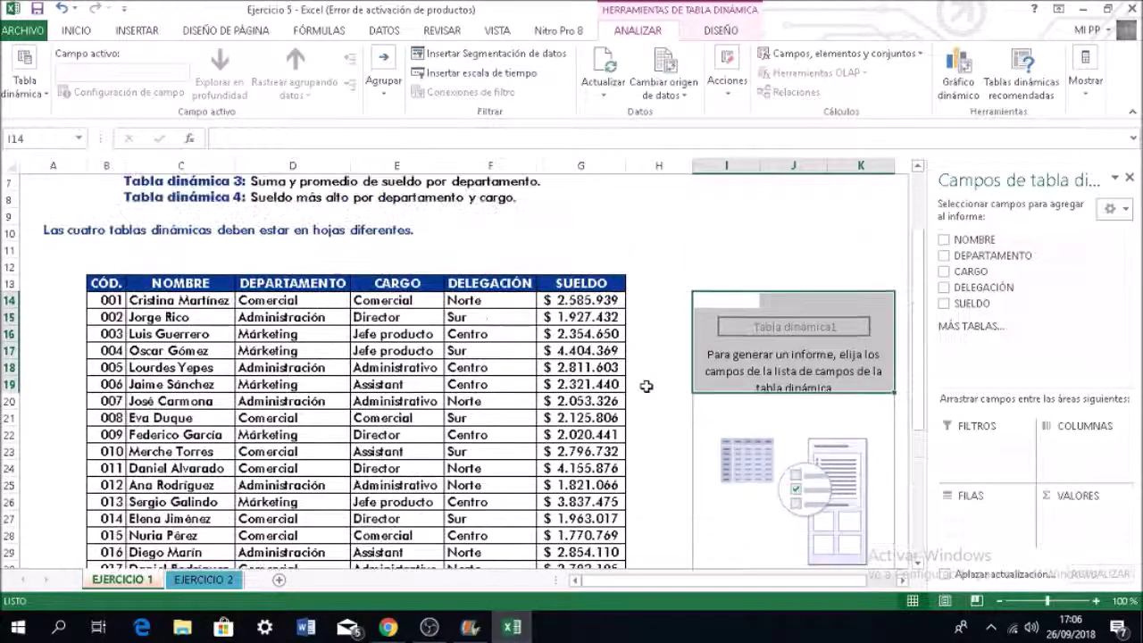
scroll(646, 387, up, 1)
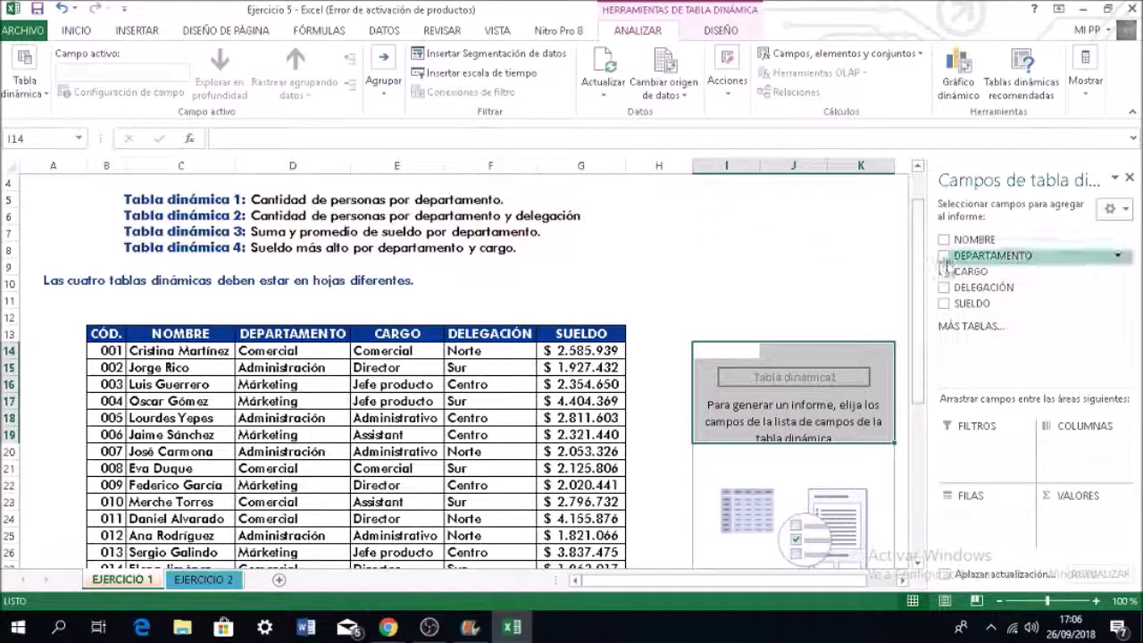
drag(977, 259, 987, 511)
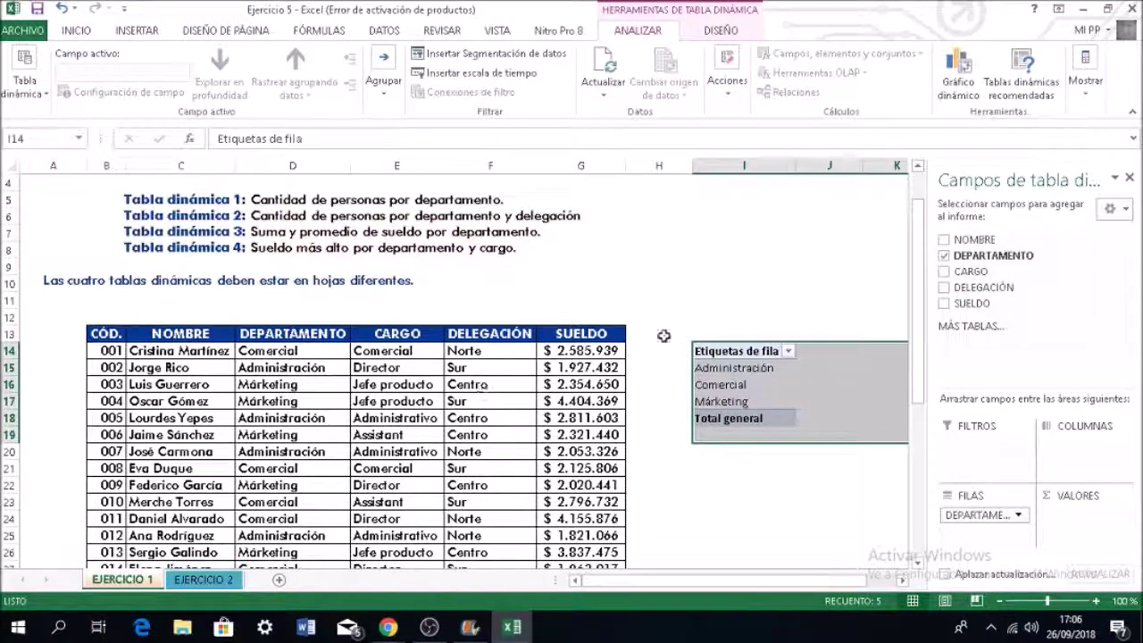
drag(980, 259, 1078, 527)
drag(746, 584, 774, 584)
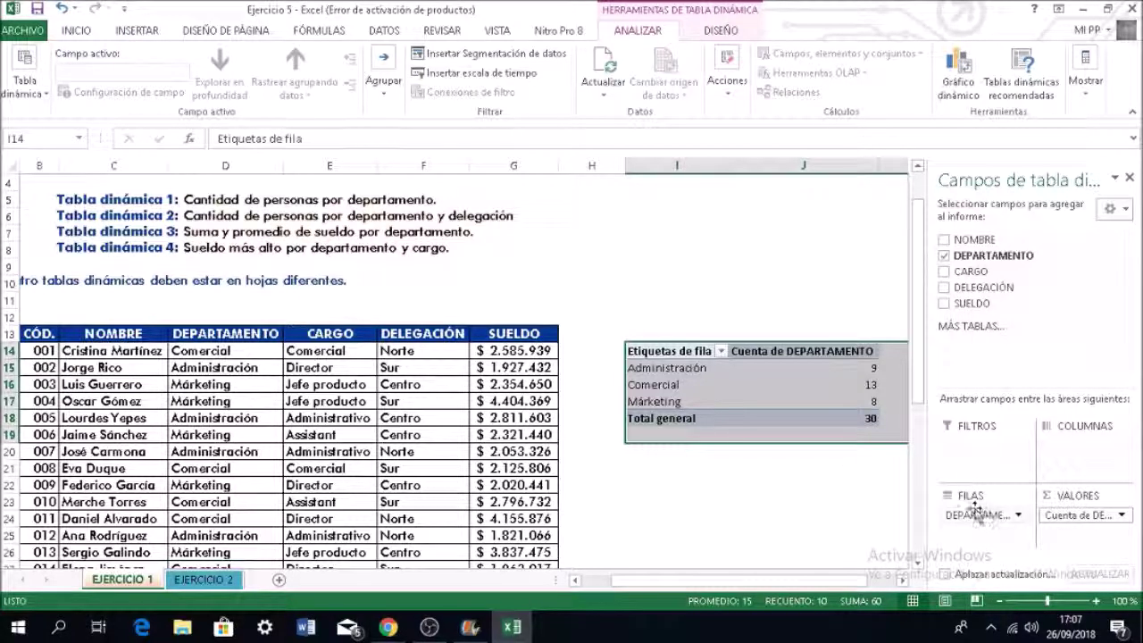
Try DEPARTAMENTO as the pivot table's column field and return it to the rows
drag(1006, 497, 632, 369)
drag(842, 461, 1062, 446)
drag(750, 581, 845, 578)
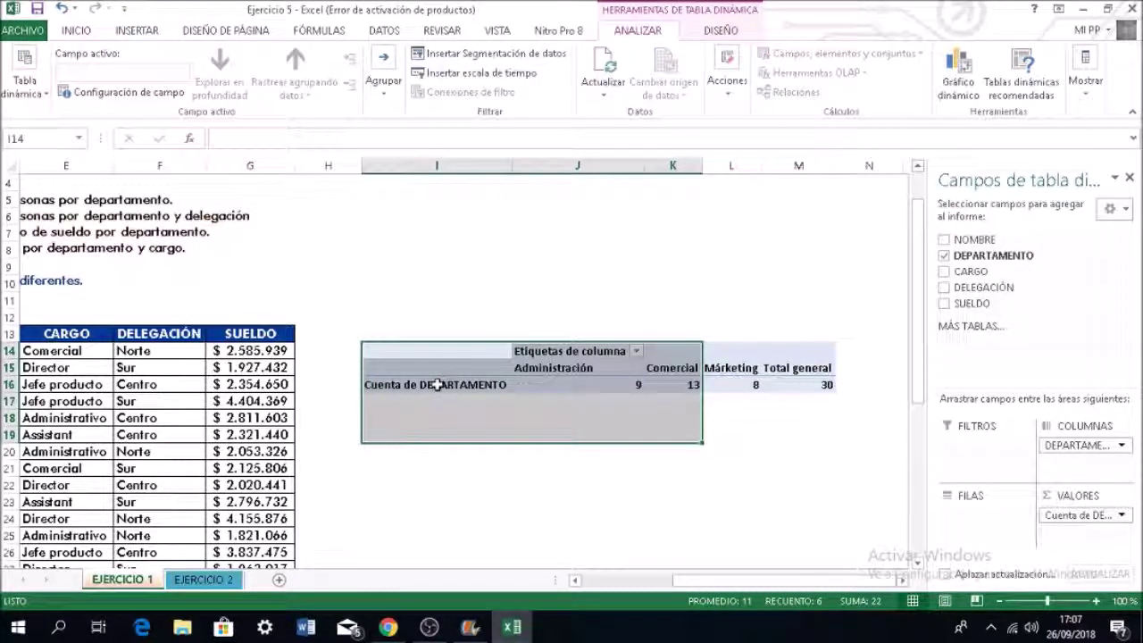
drag(1080, 445, 975, 520)
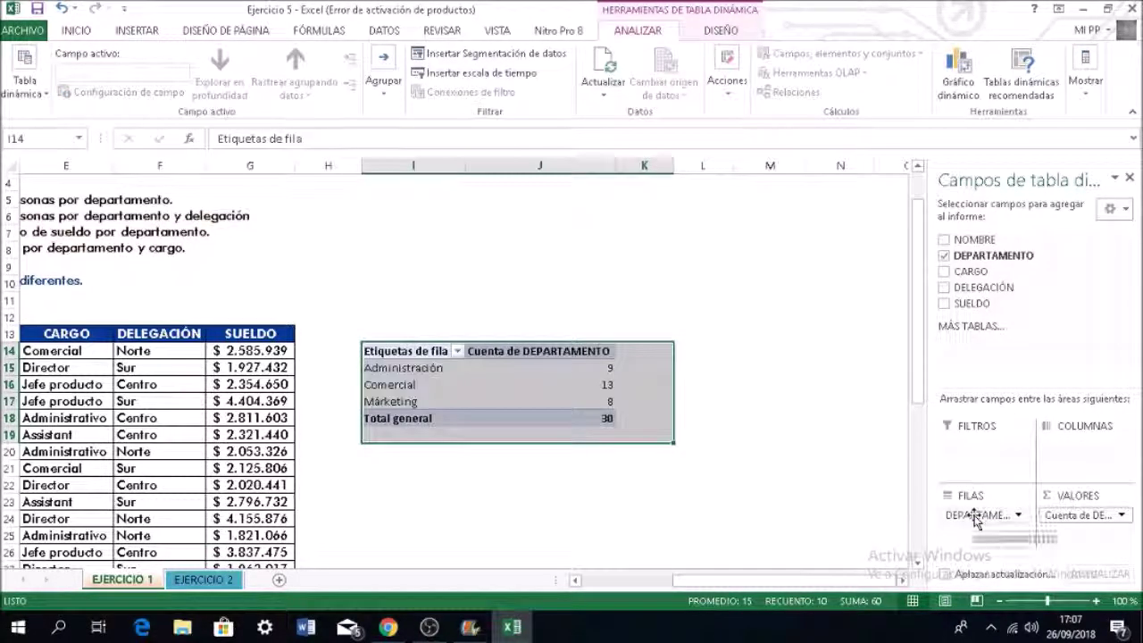
drag(801, 585, 754, 587)
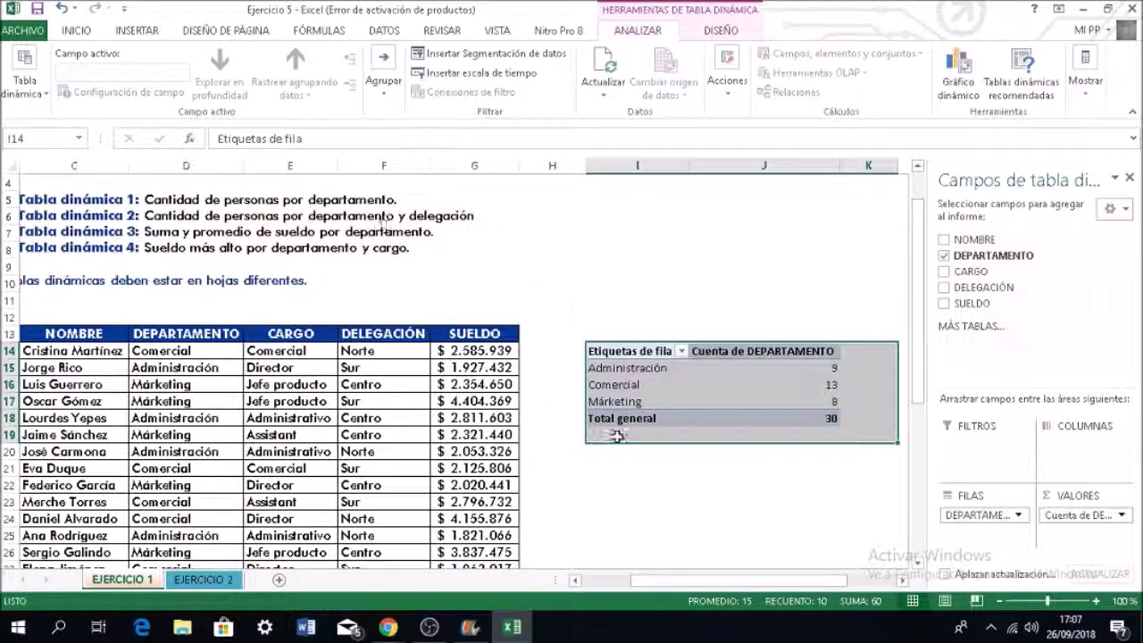
Check when the pivot field list is shown by selecting cells outside and inside the pivot table
click(613, 479)
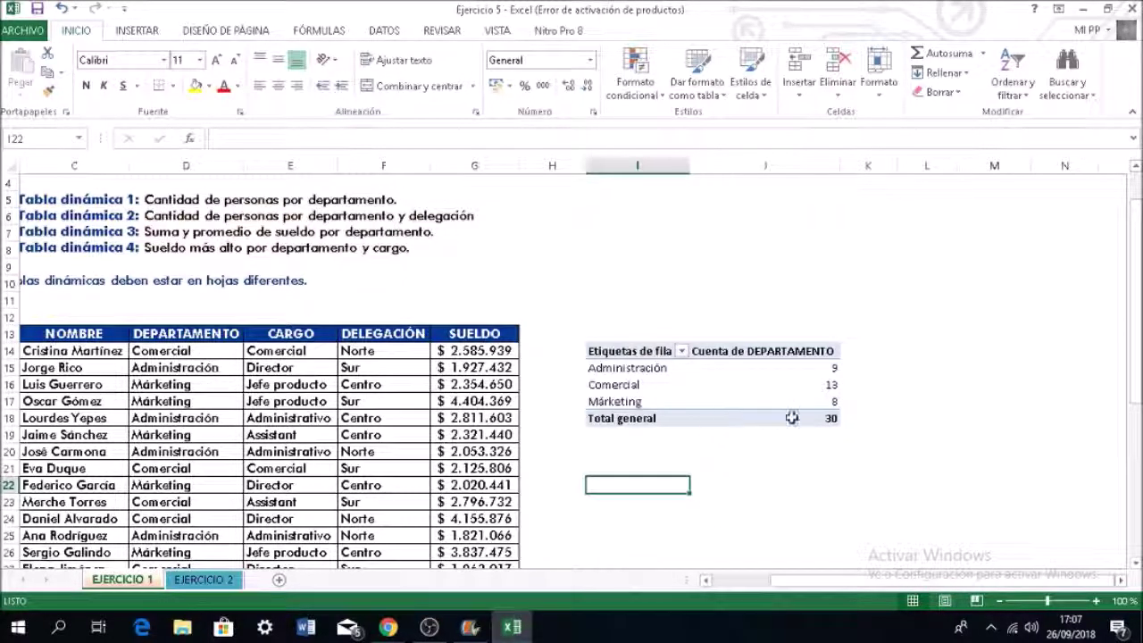
click(648, 248)
click(697, 466)
click(723, 263)
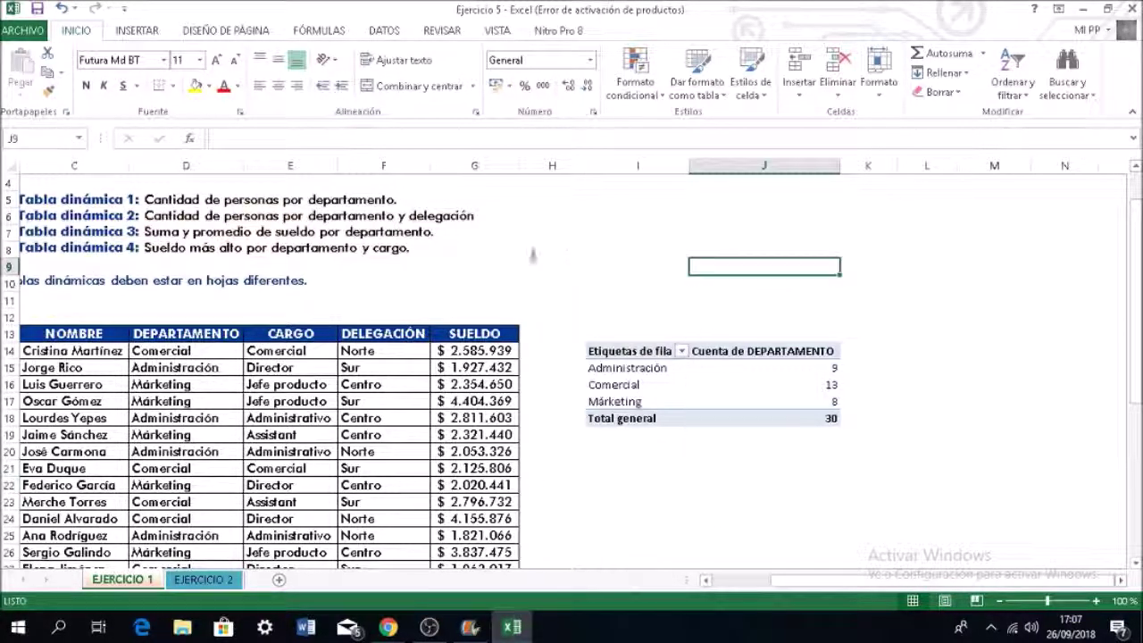
click(533, 255)
click(668, 284)
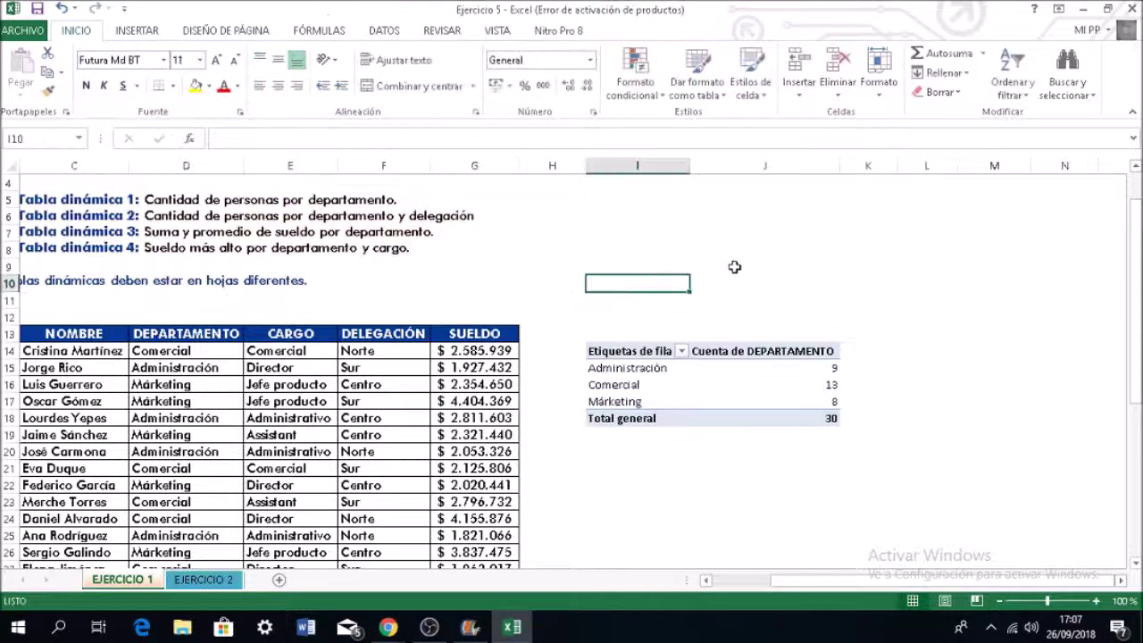
click(668, 385)
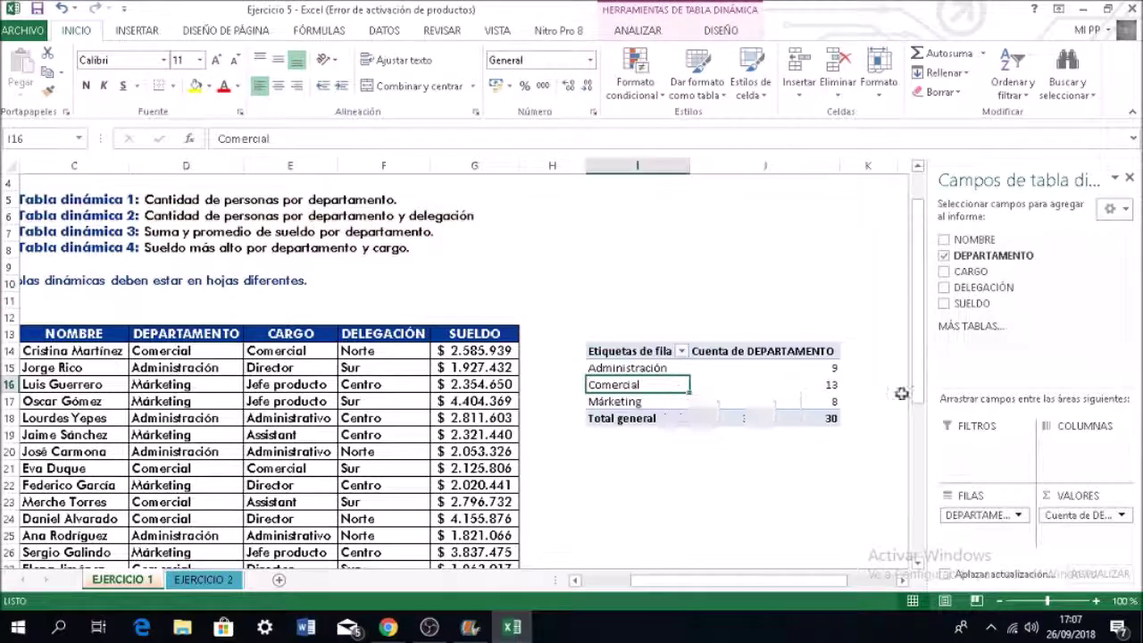
click(803, 499)
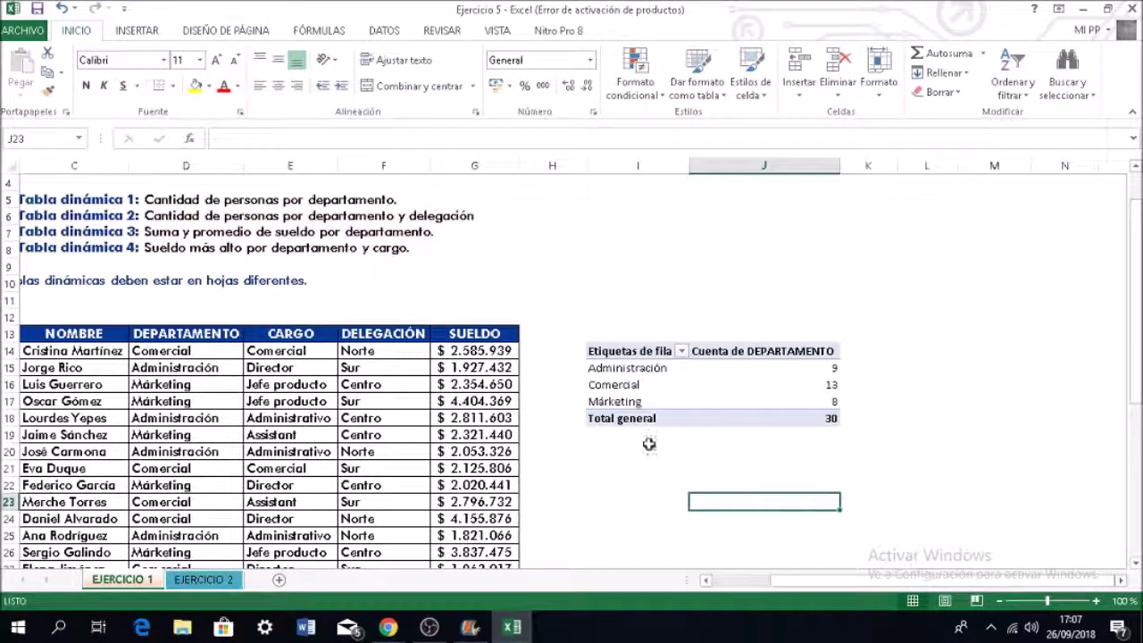
Create a second pivot table from C13:G43 of EJERCICIO 1, placed on the existing sheet at I22:J28
scroll(584, 436, down, 1)
scroll(584, 436, down, 1)
drag(61, 234, 474, 536)
scroll(447, 407, up, 7)
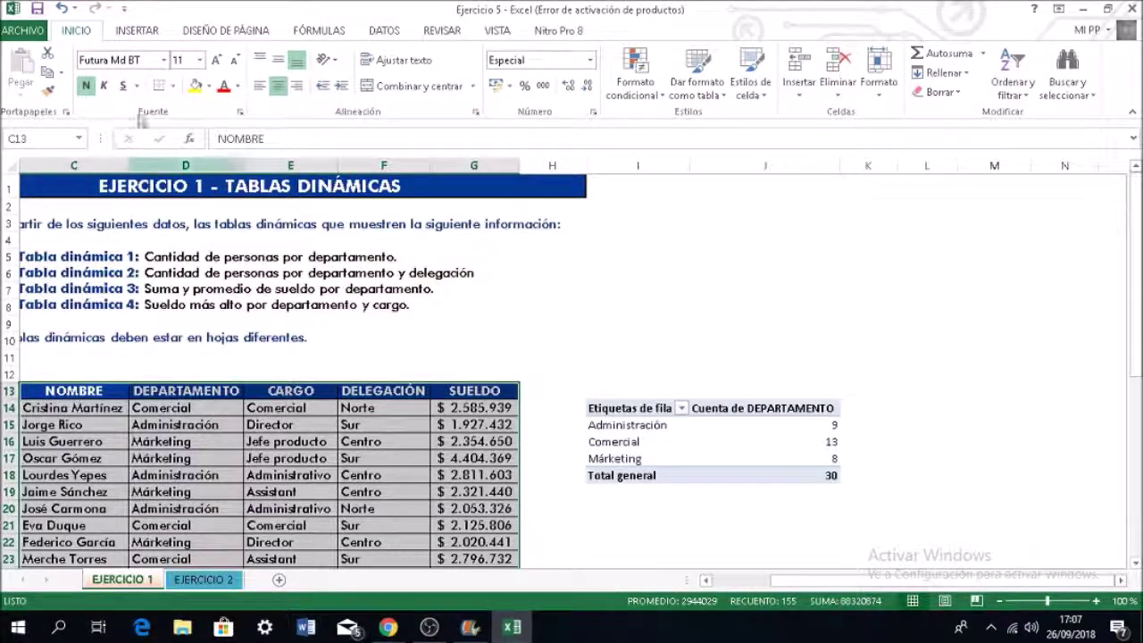
click(134, 32)
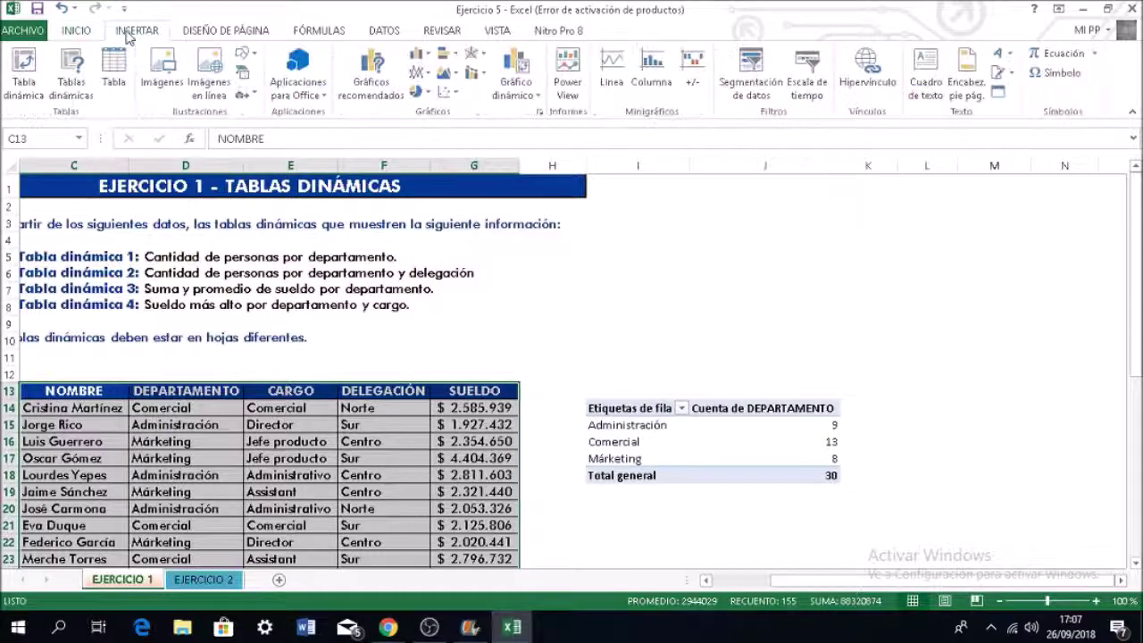
click(31, 89)
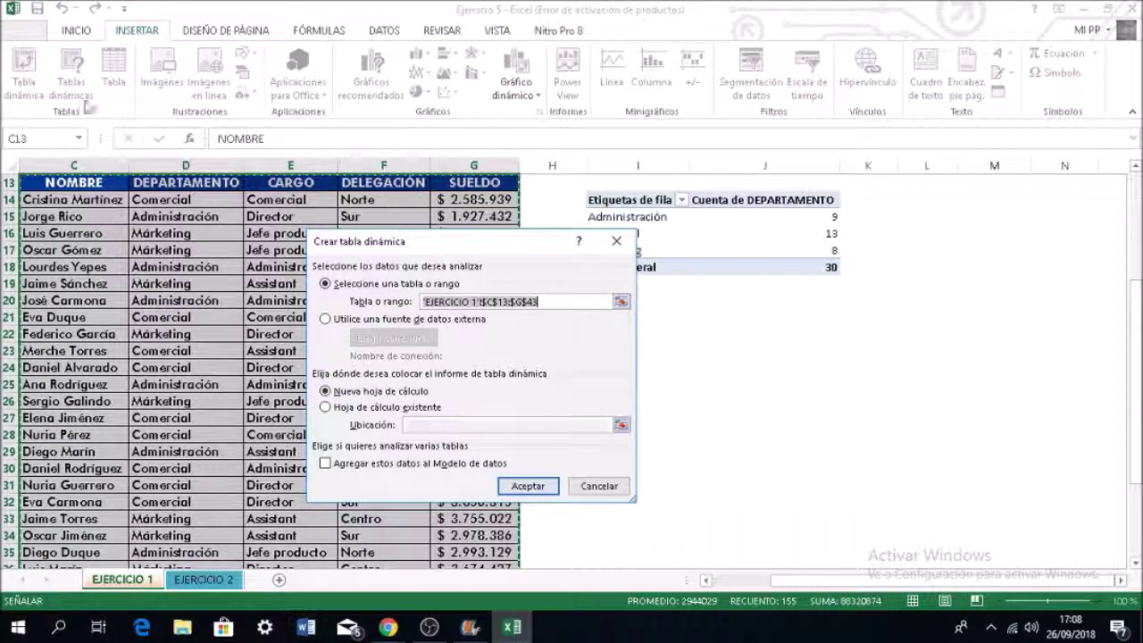
click(325, 407)
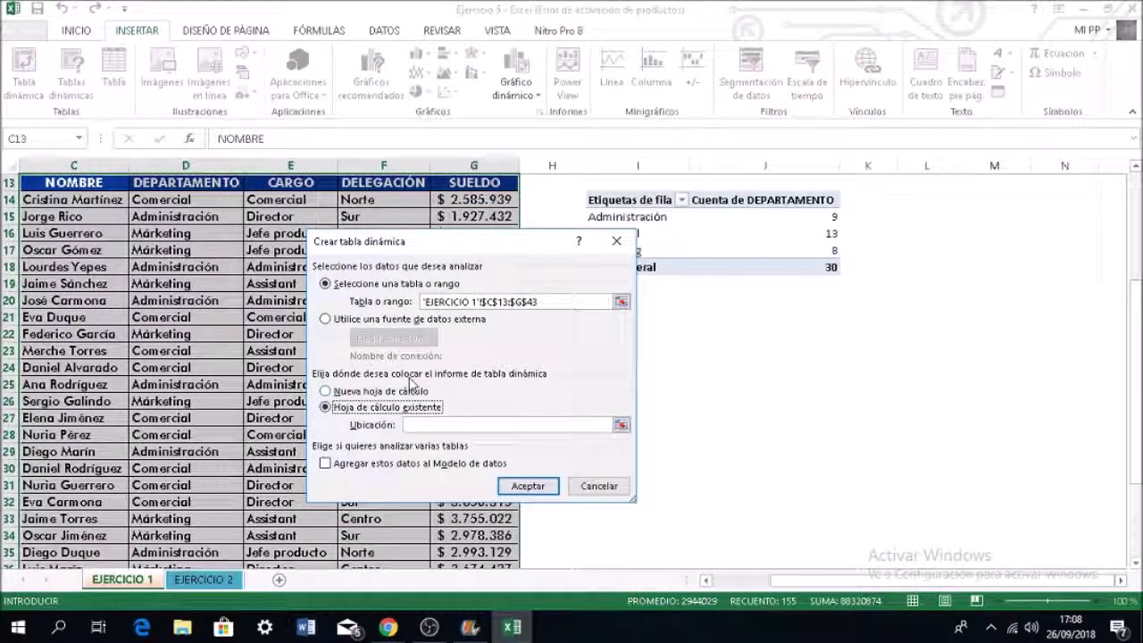
drag(509, 244, 395, 254)
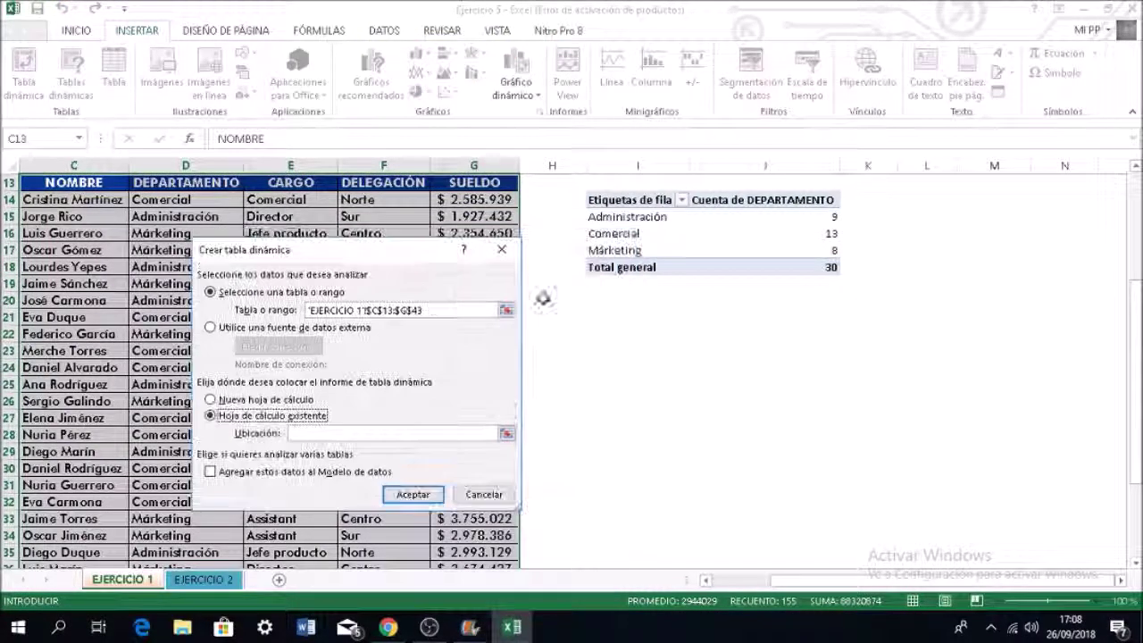
drag(593, 336, 830, 437)
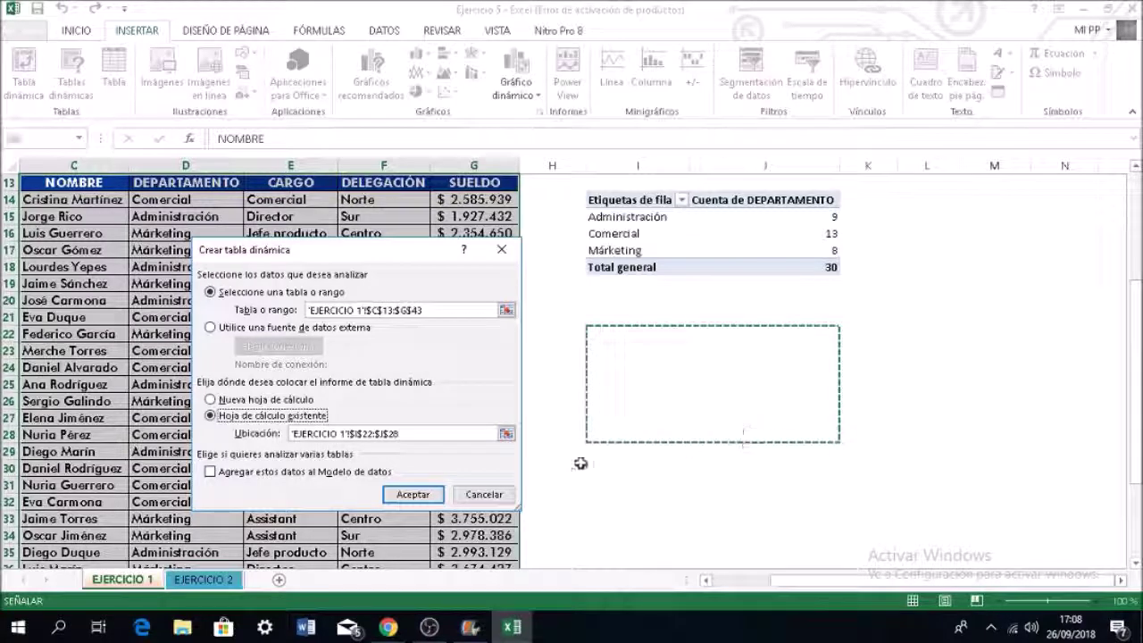
click(413, 495)
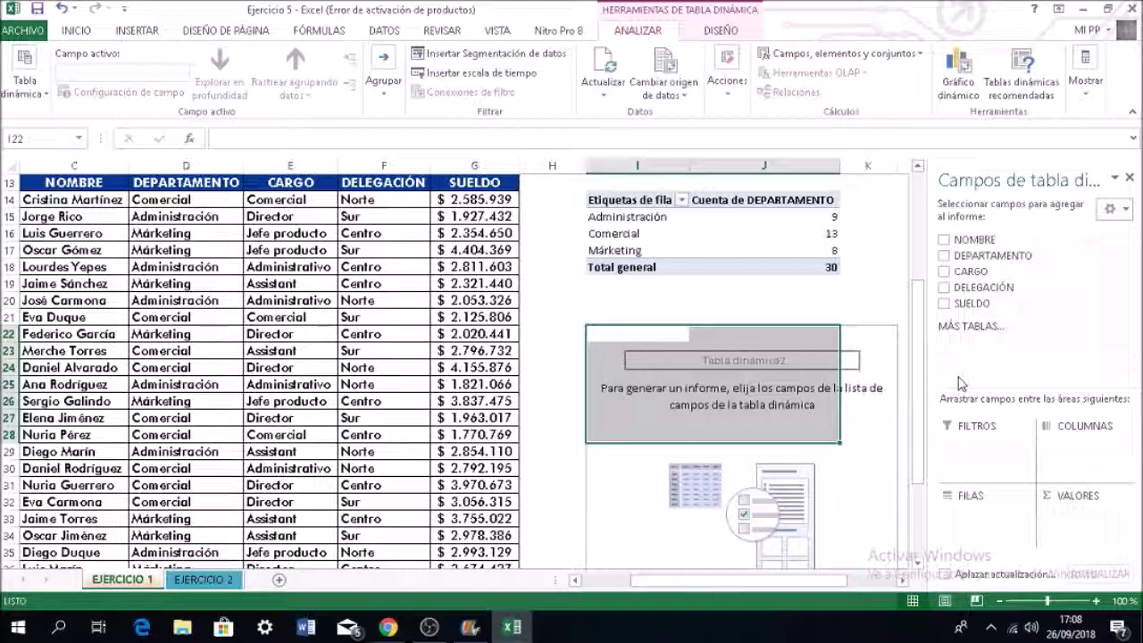
Use DELEGACIÓN and then DEPARTAMENTO as the second pivot table's row fields, and count DEPARTAMENTO as its value field
scroll(580, 284, up, 3)
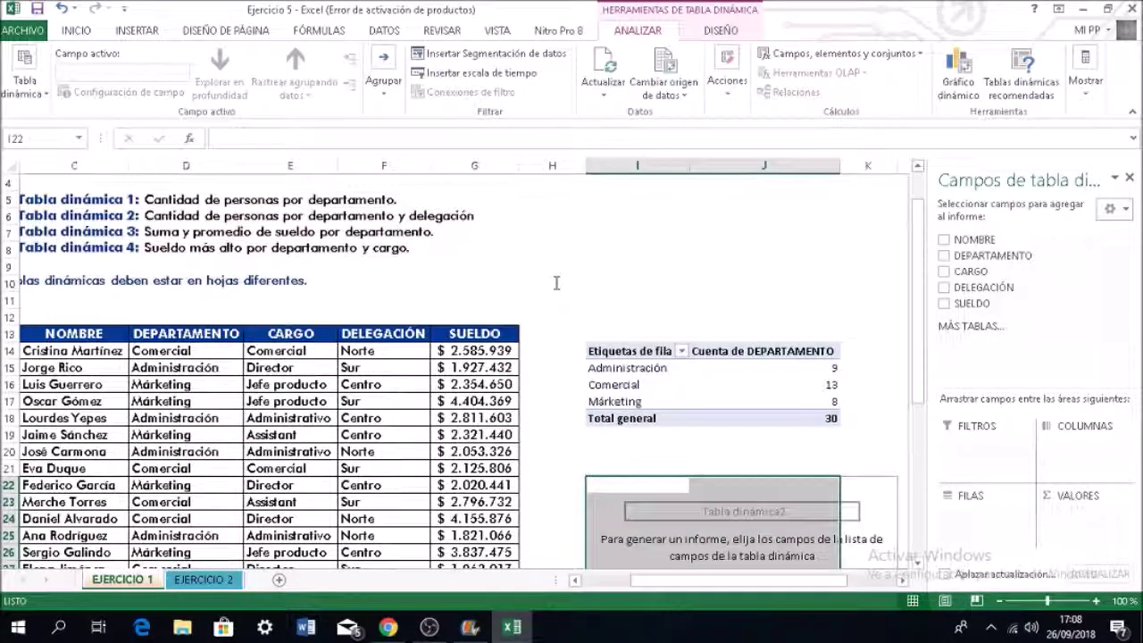
scroll(561, 285, down, 1)
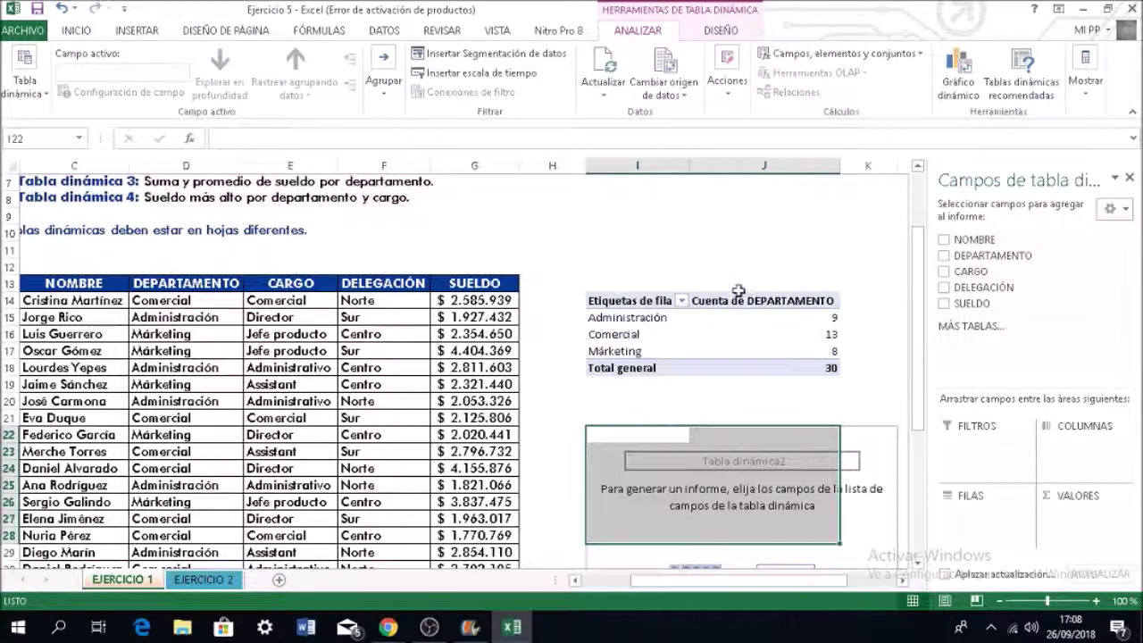
scroll(741, 284, down, 1)
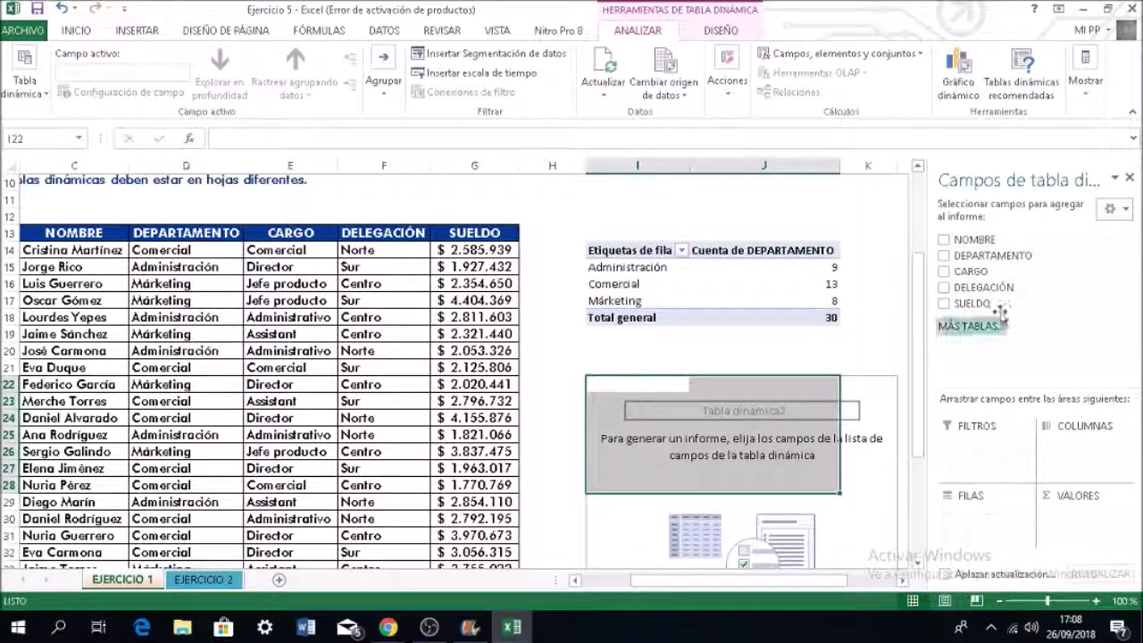
drag(982, 286, 972, 522)
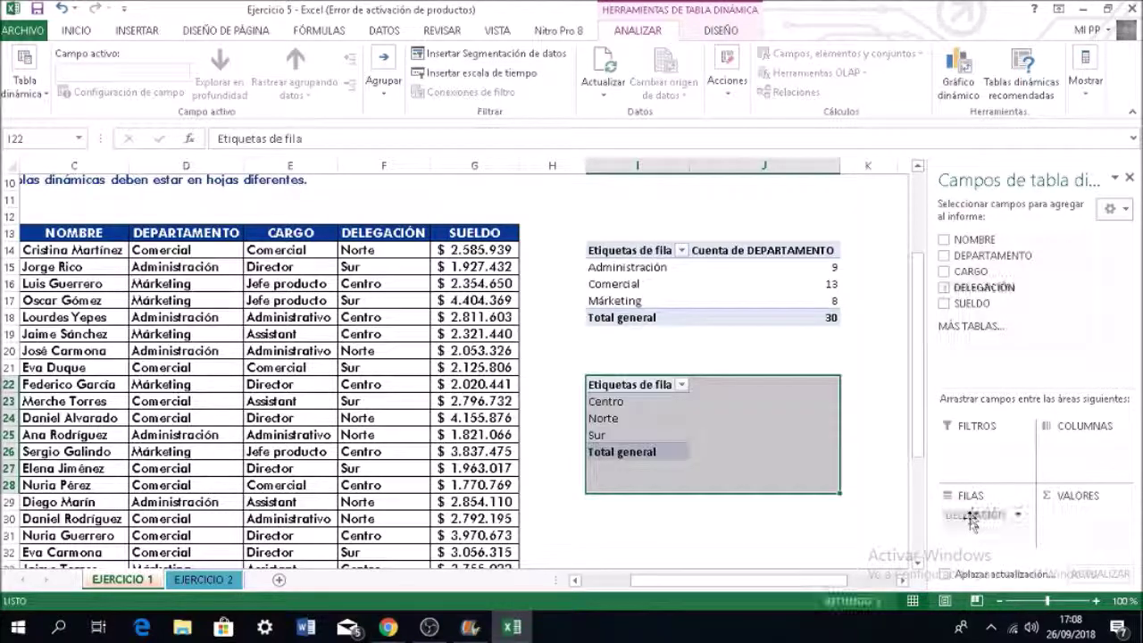
drag(987, 256, 994, 539)
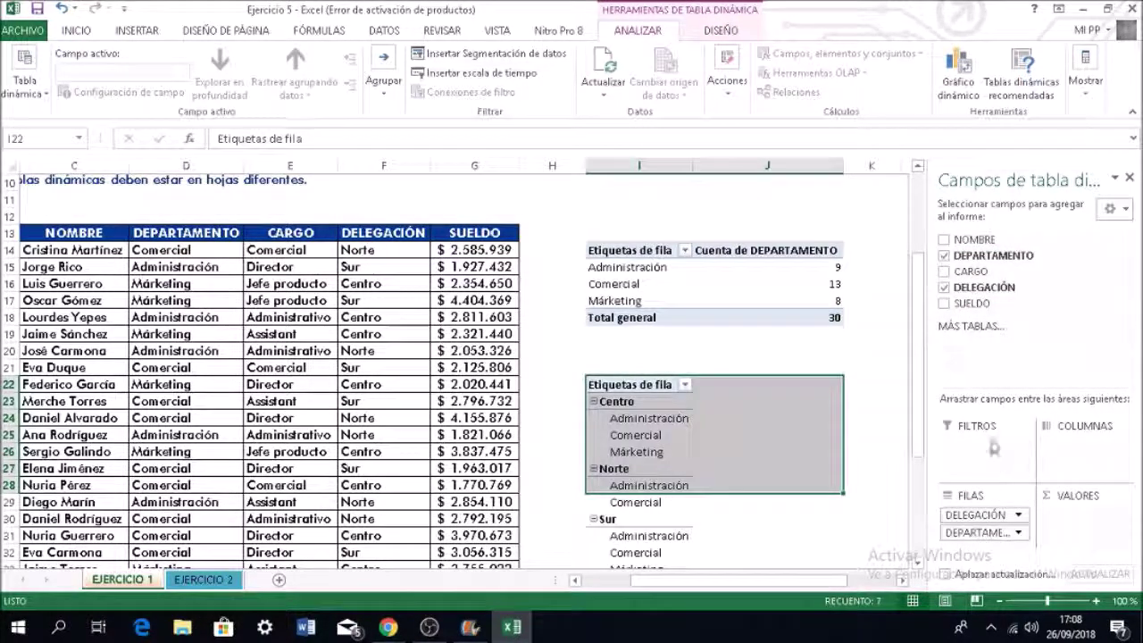
drag(986, 256, 1084, 516)
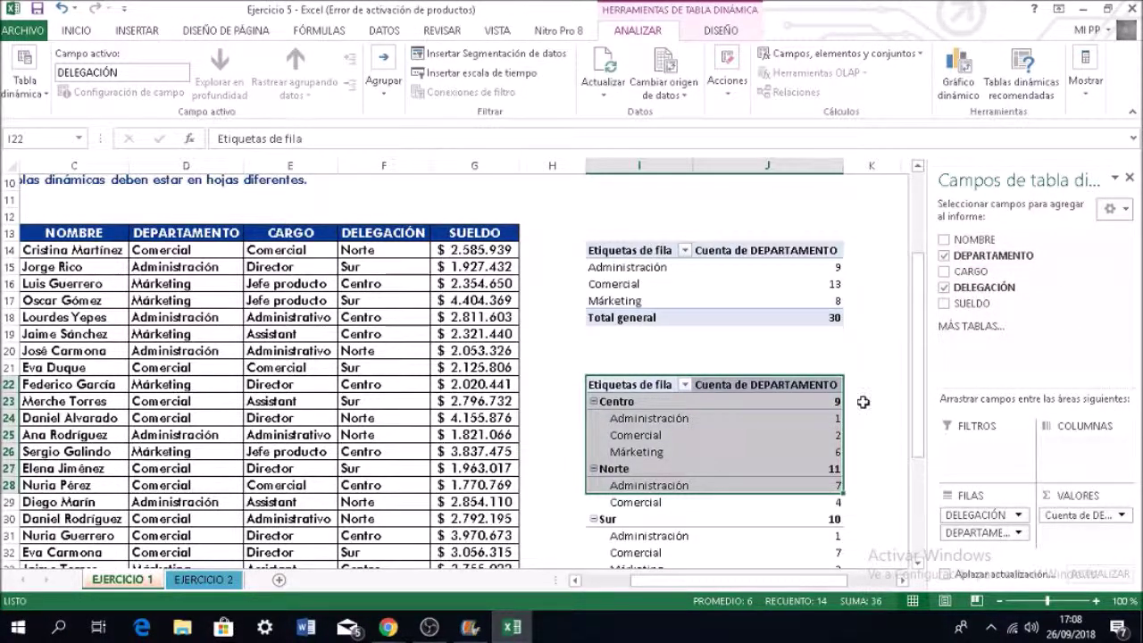
scroll(862, 402, down, 3)
scroll(862, 402, up, 1)
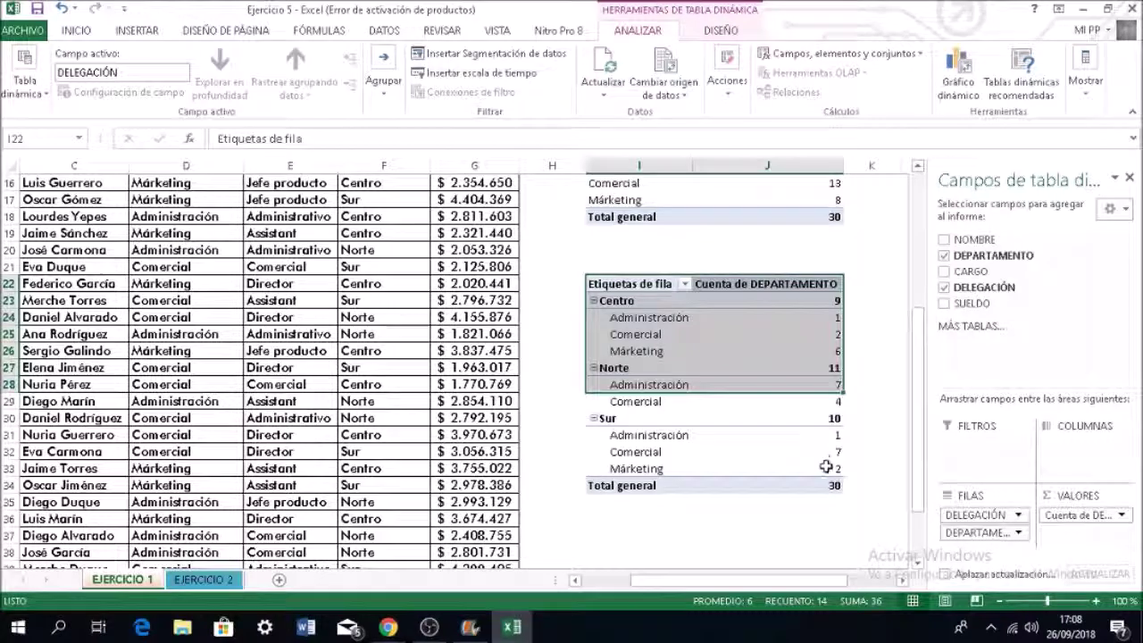
click(889, 414)
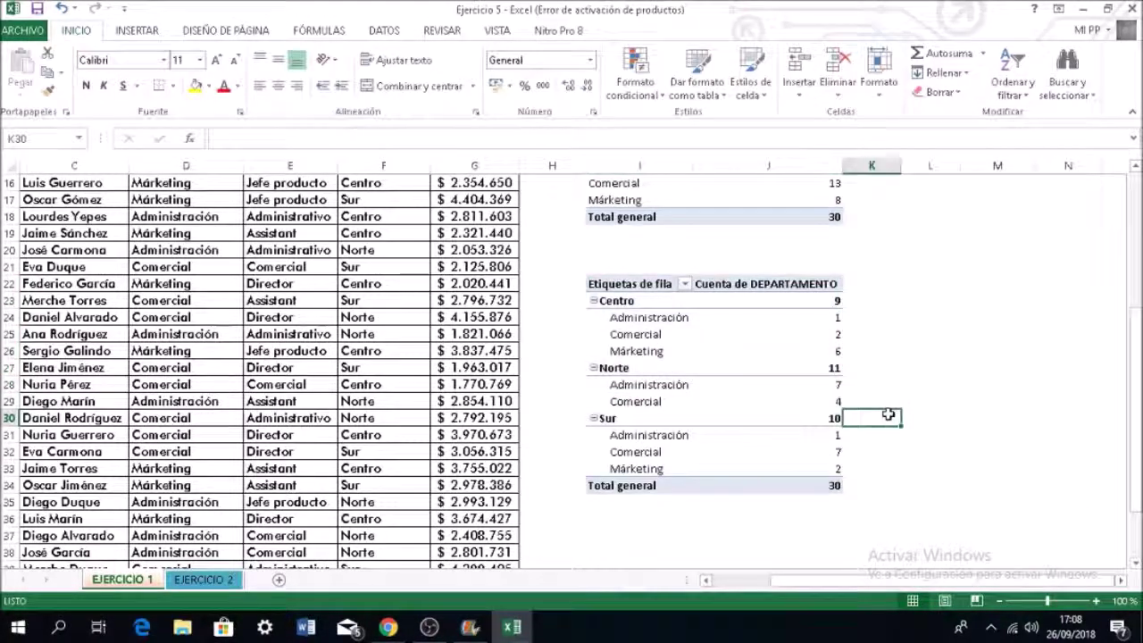
Create a third pivot table from C13:G43 of EJERCICIO 1, placed on the existing sheet at I38:J48
scroll(545, 332, up, 4)
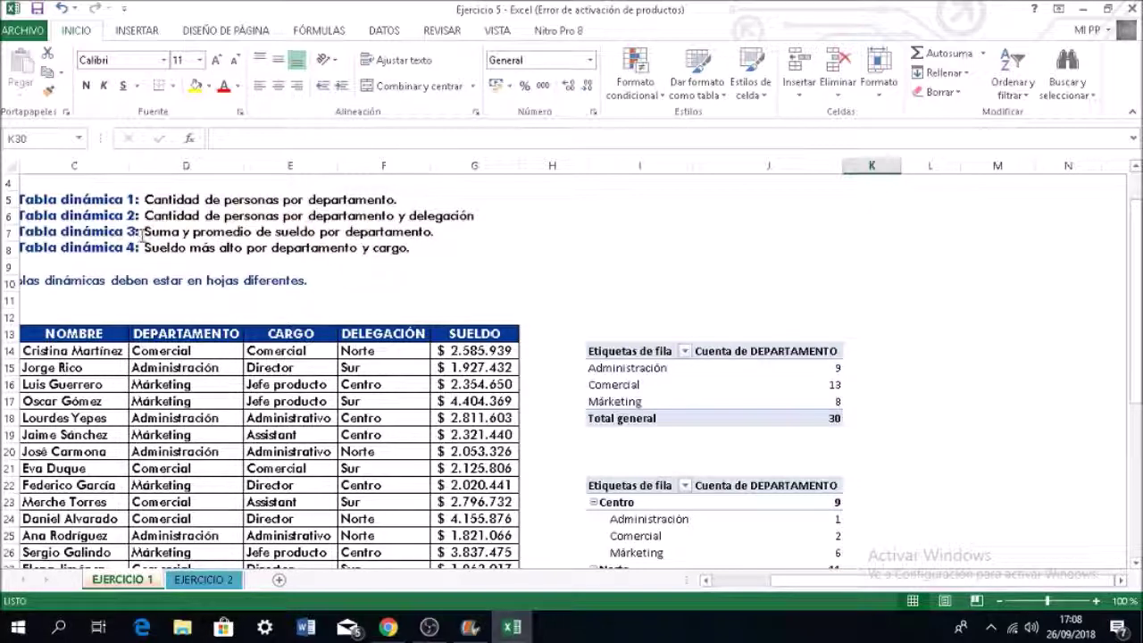
scroll(268, 283, down, 3)
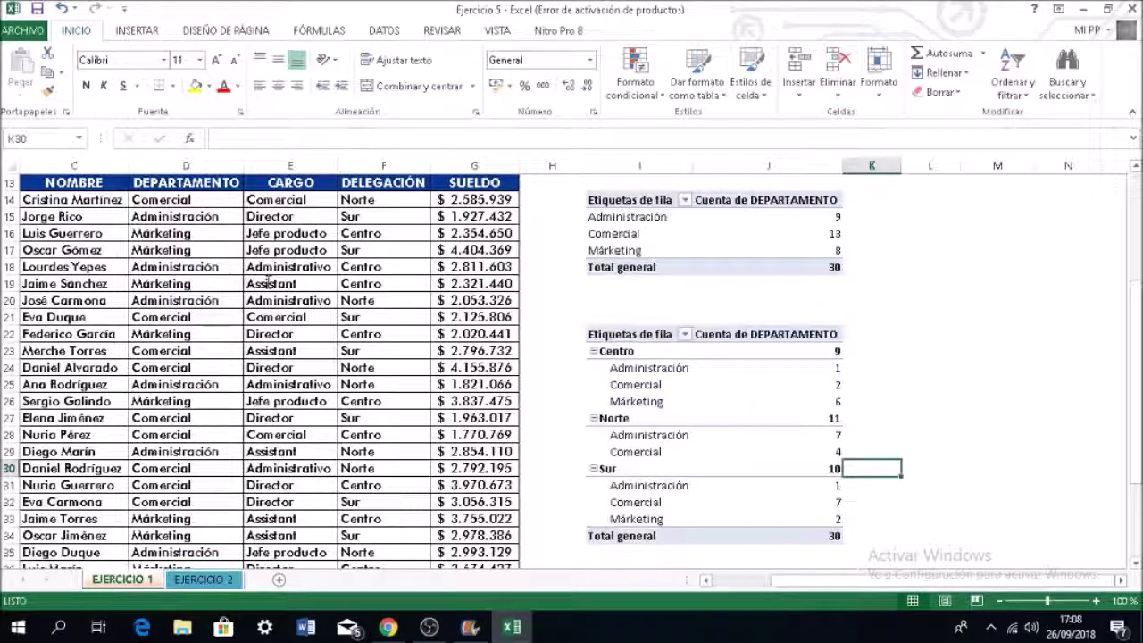
drag(76, 183, 464, 533)
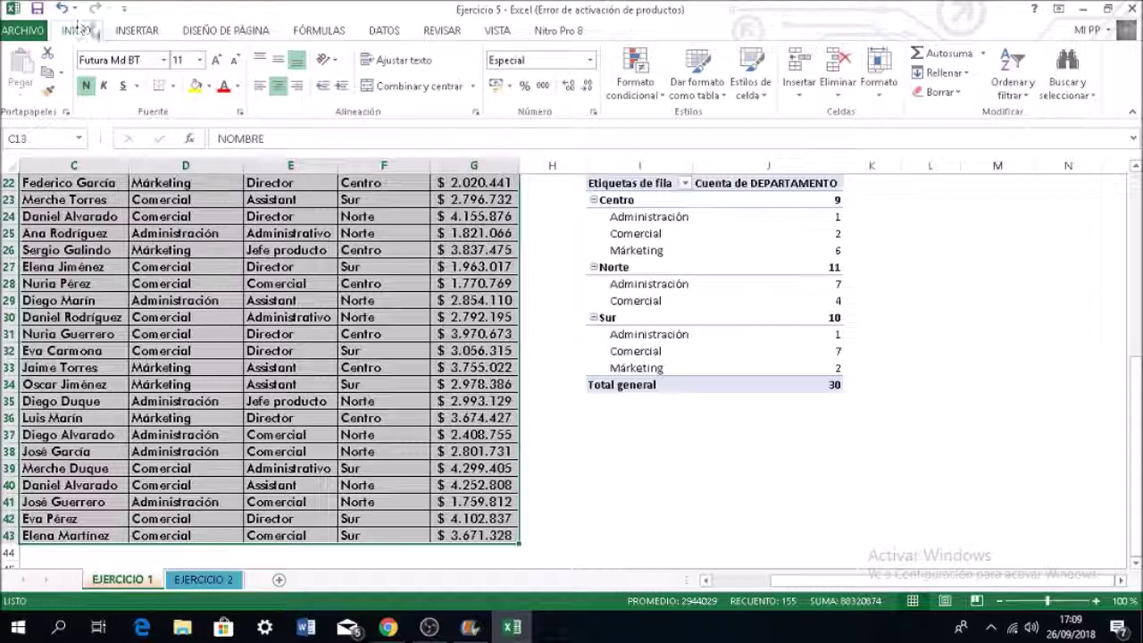
click(132, 31)
click(25, 73)
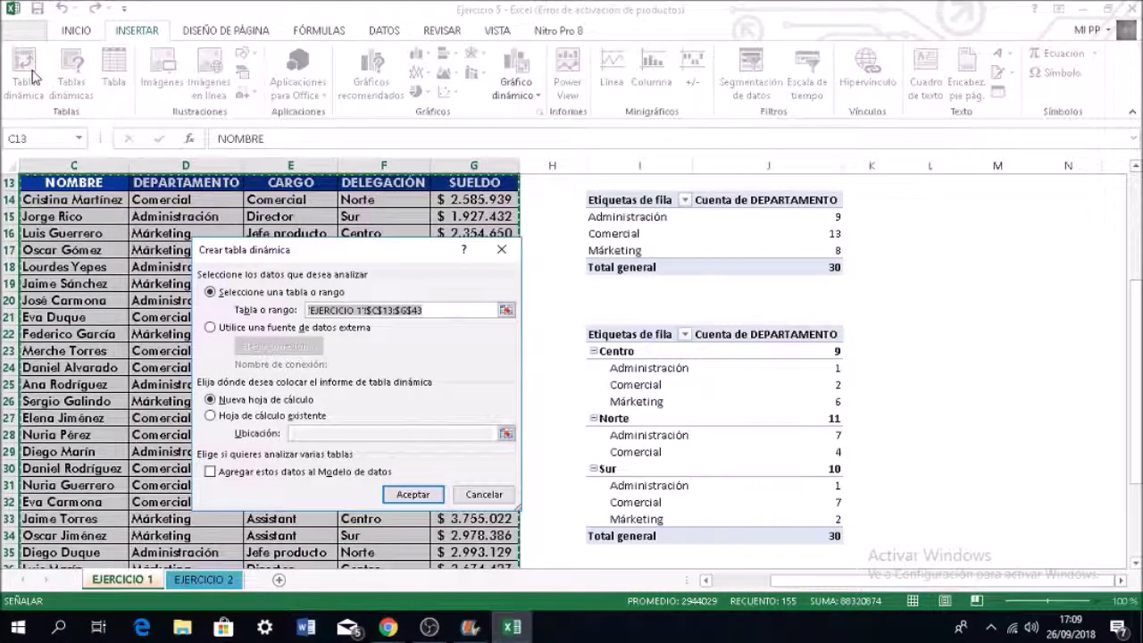
click(284, 415)
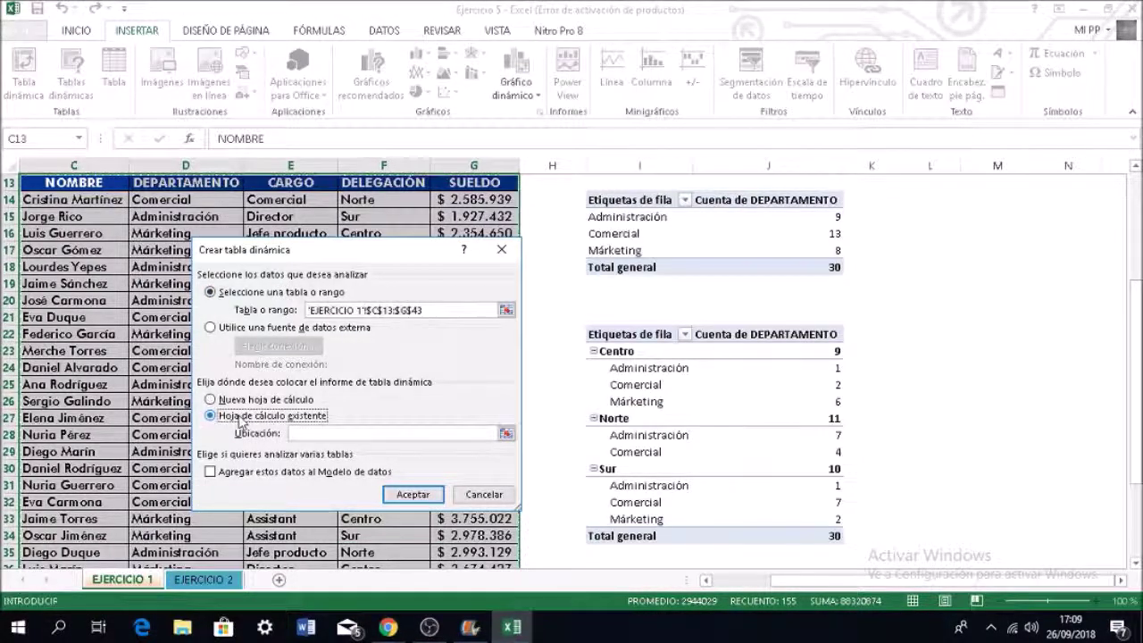
scroll(721, 393, down, 6)
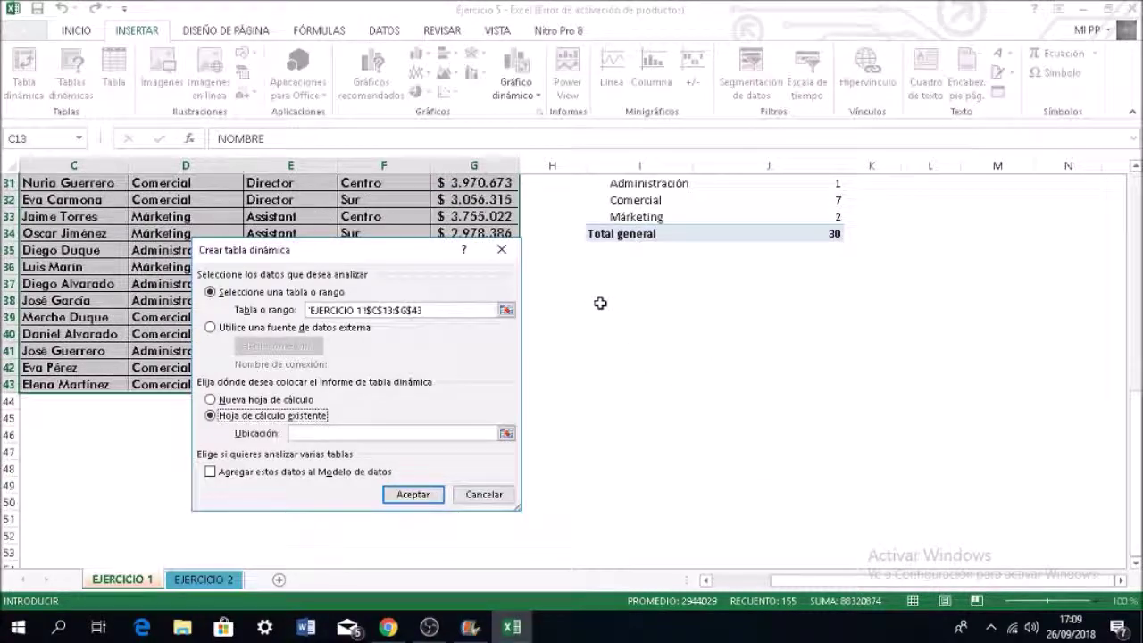
click(605, 314)
drag(605, 314, 760, 470)
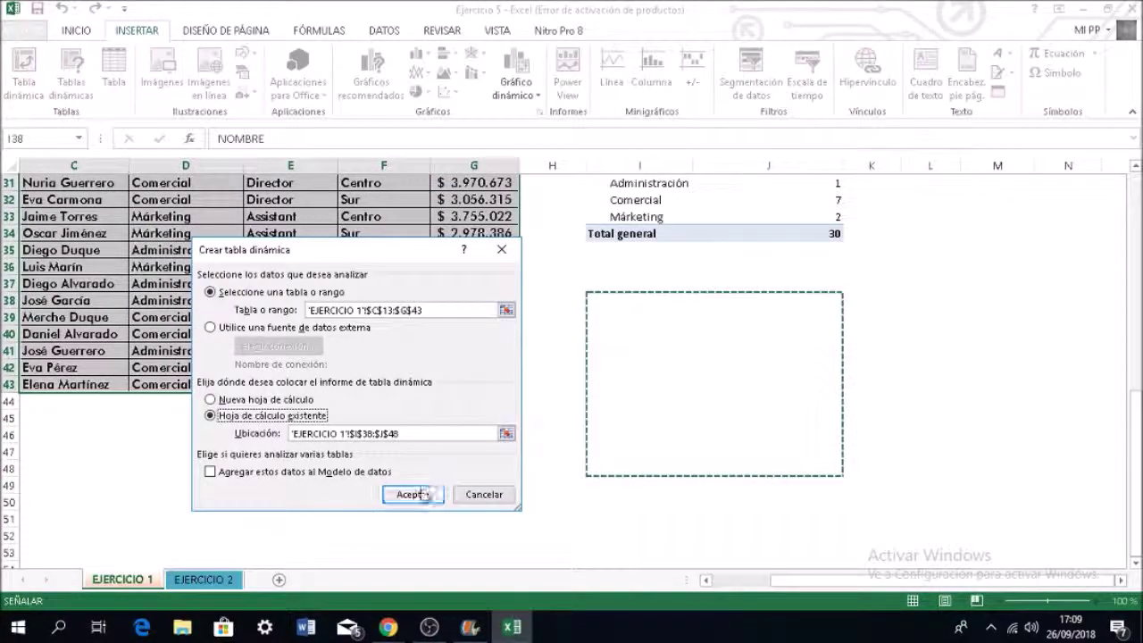
click(409, 494)
Use DEPARTAMENTO as the third pivot table's row field and SUELDO, summarised by sum, as its value field
scroll(686, 355, up, 10)
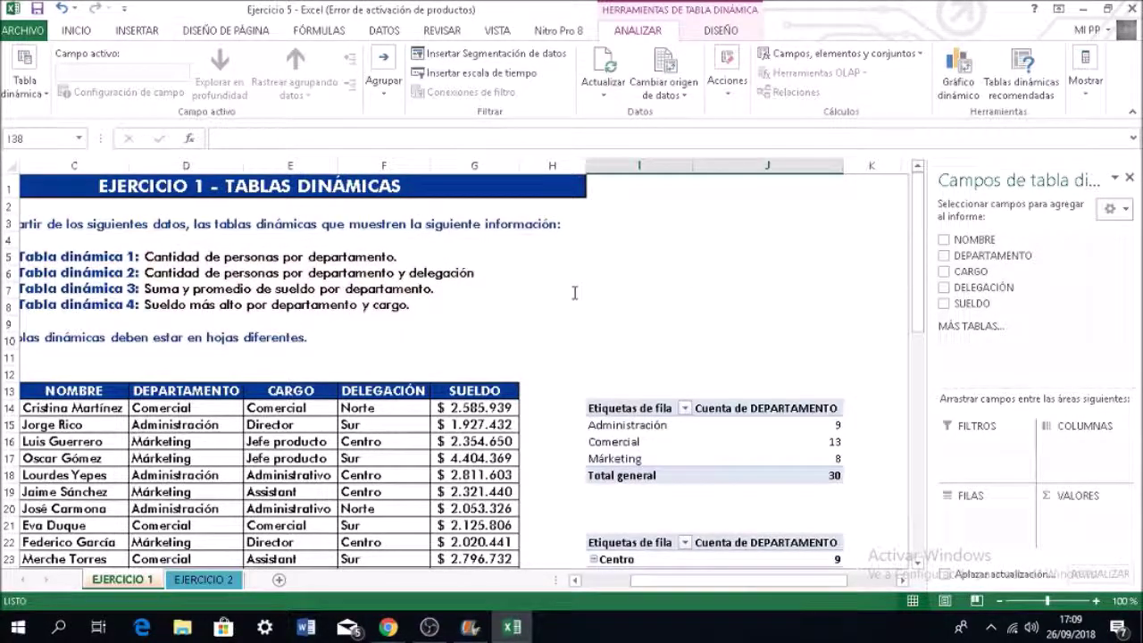
drag(977, 255, 982, 513)
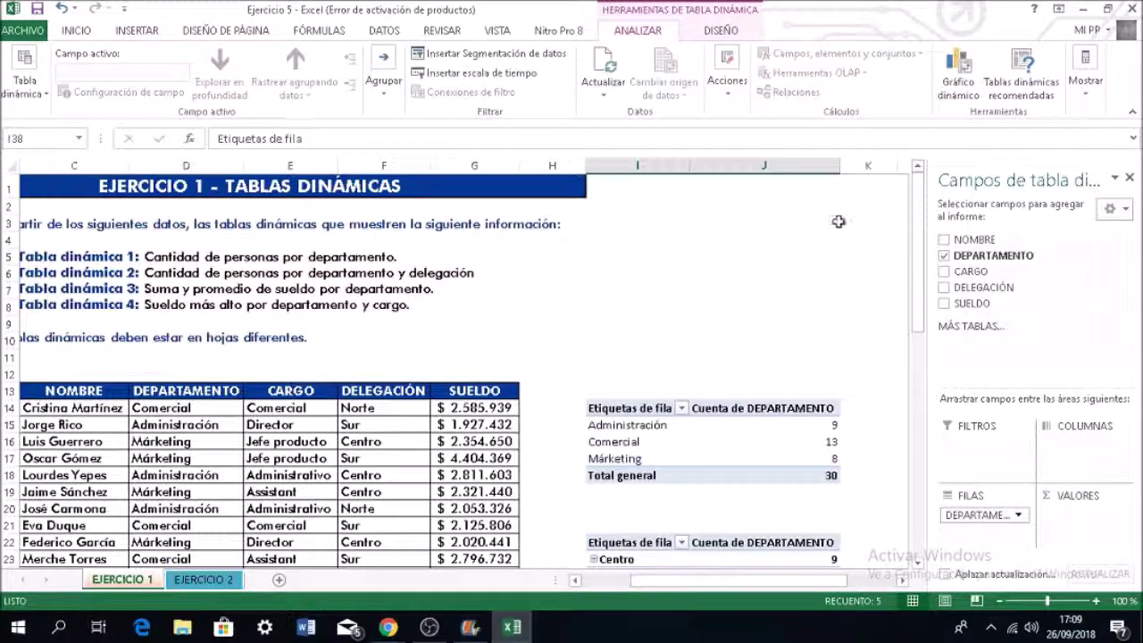
drag(971, 306, 1086, 520)
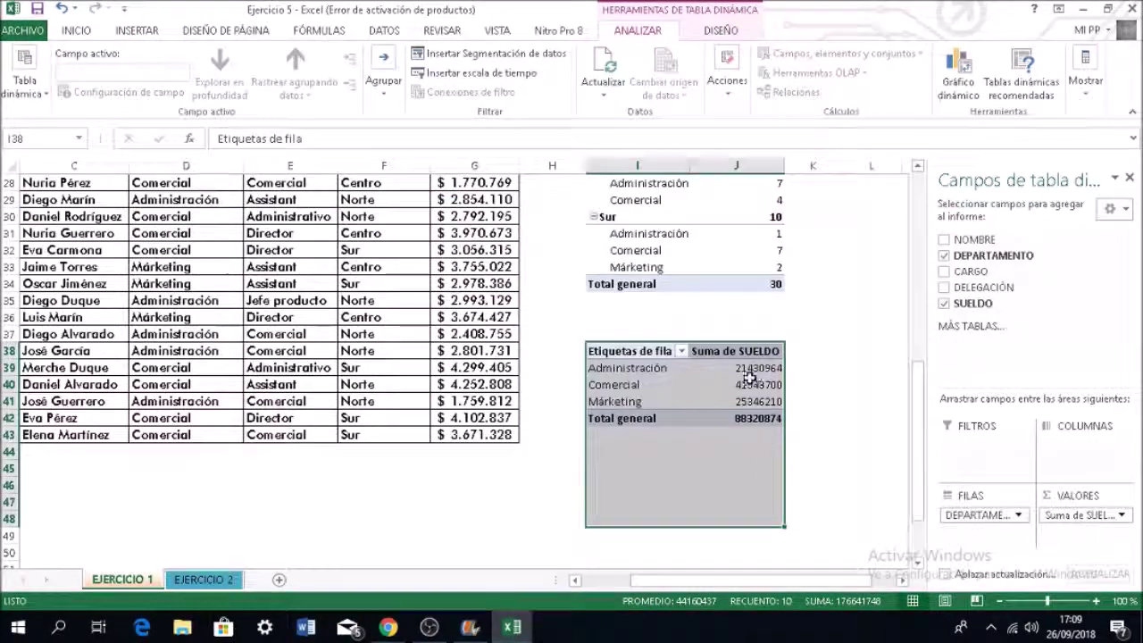
mouse_move(740, 409)
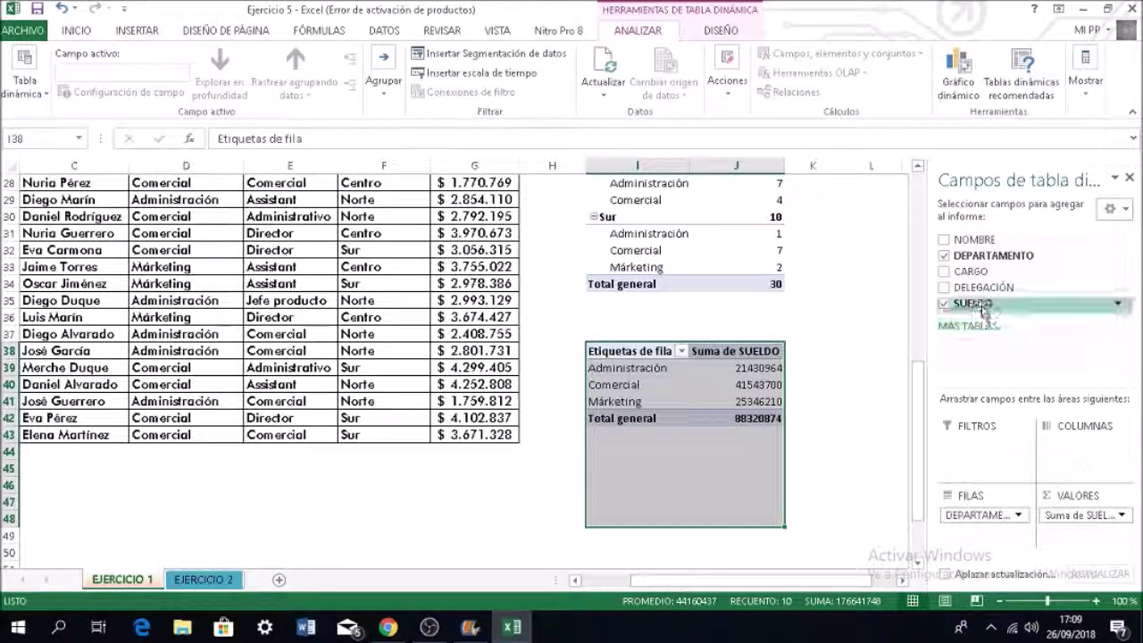
Add SUELDO a second time to the third pivot table's values and summarise that field by Promedio
drag(973, 303, 1107, 534)
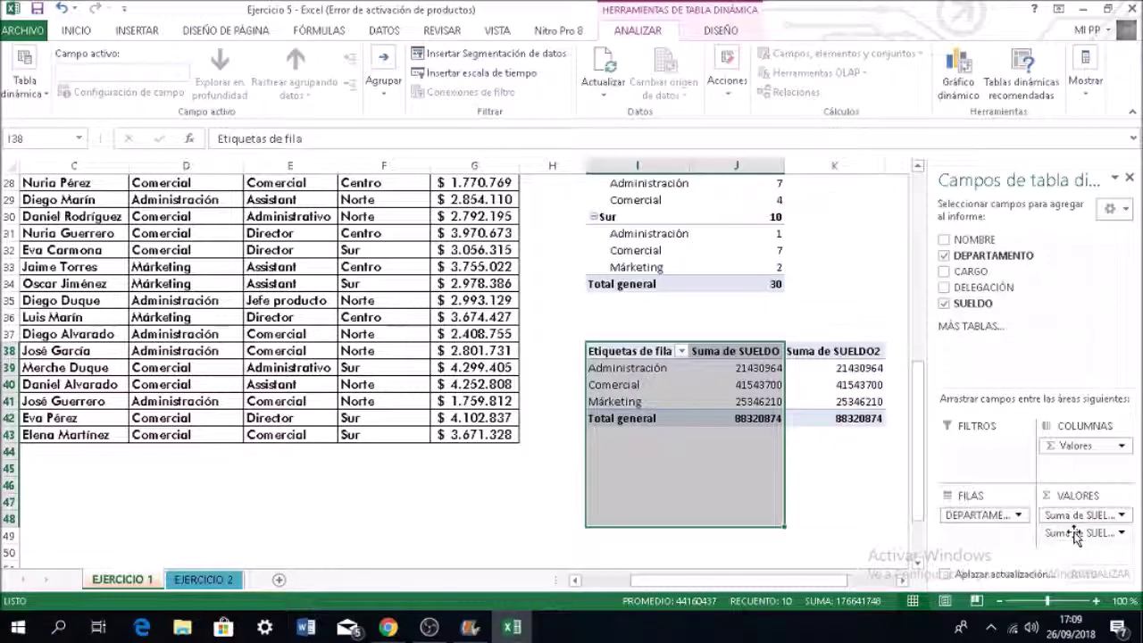
click(1121, 534)
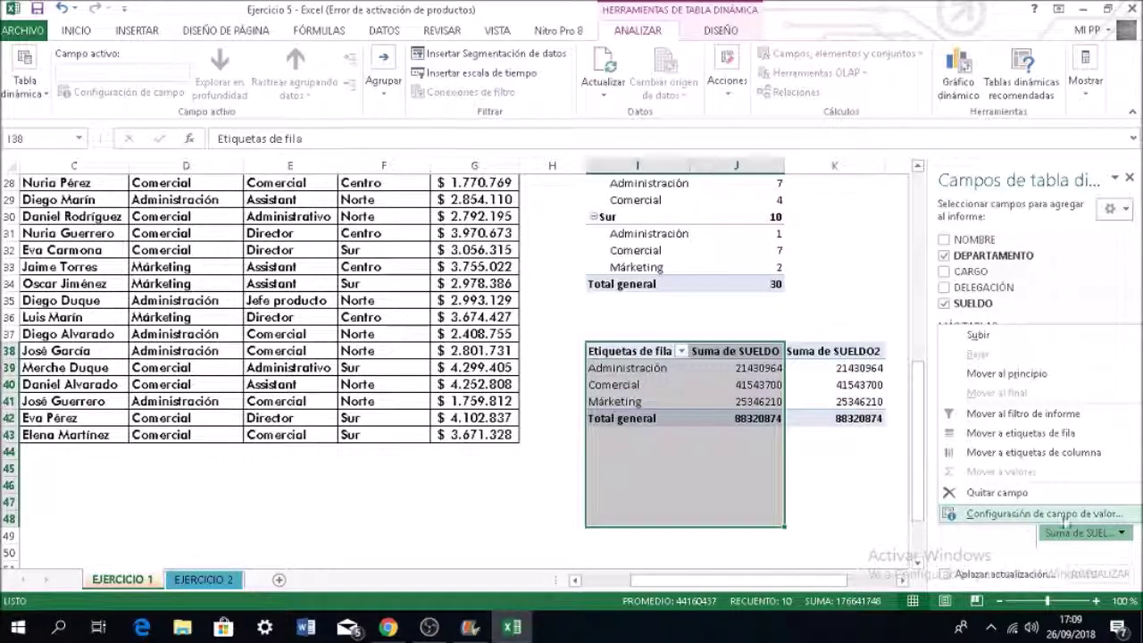
click(1025, 516)
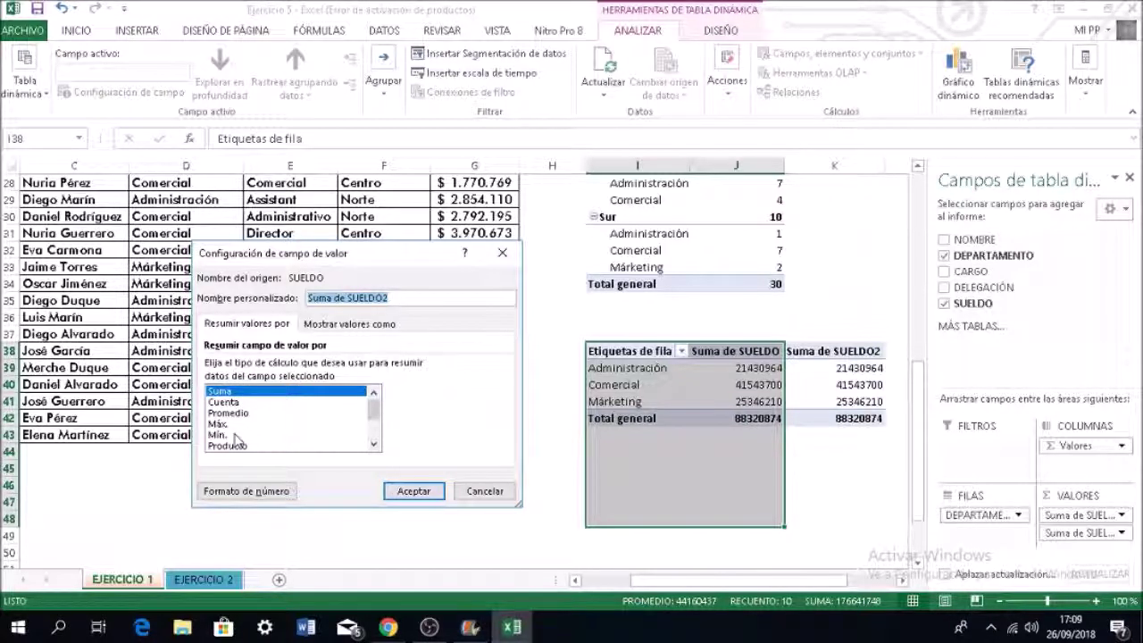
click(279, 412)
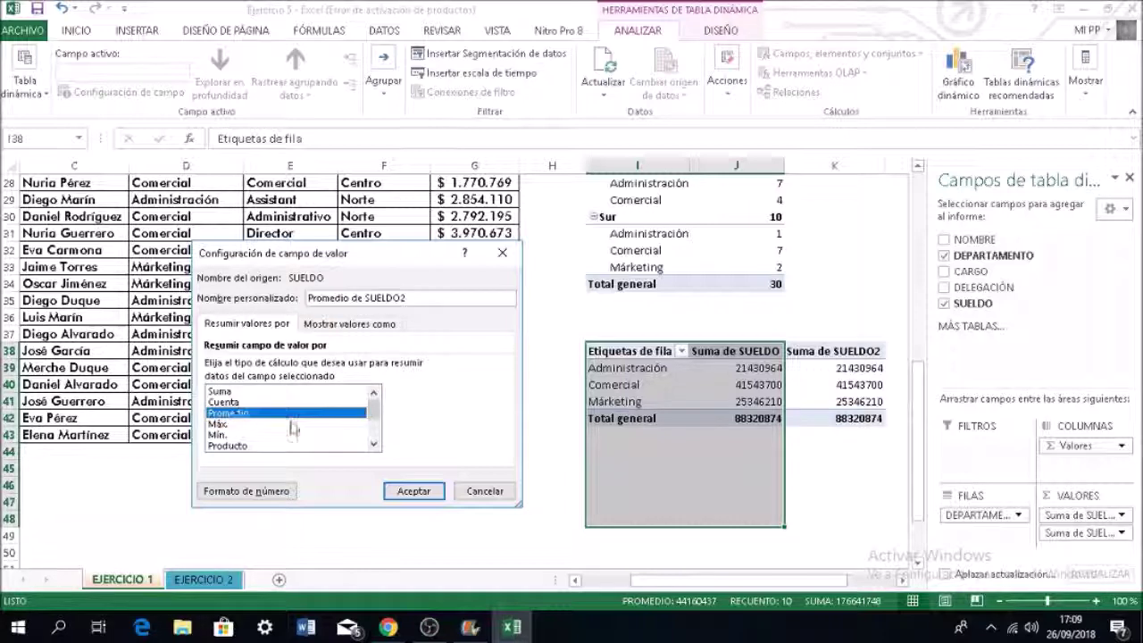
click(443, 491)
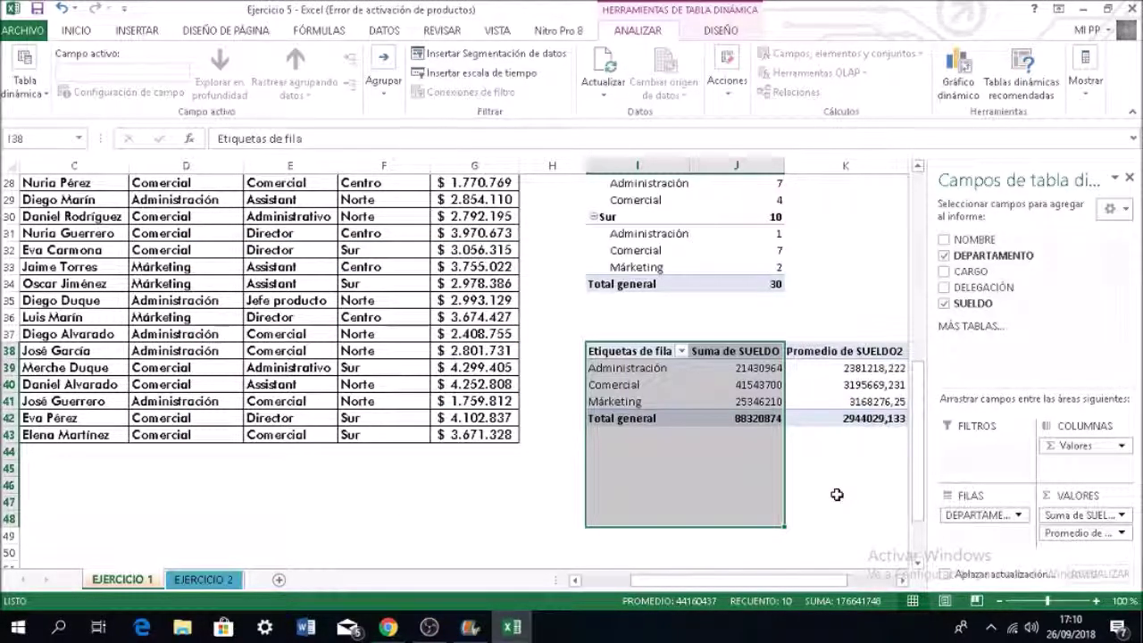
click(836, 496)
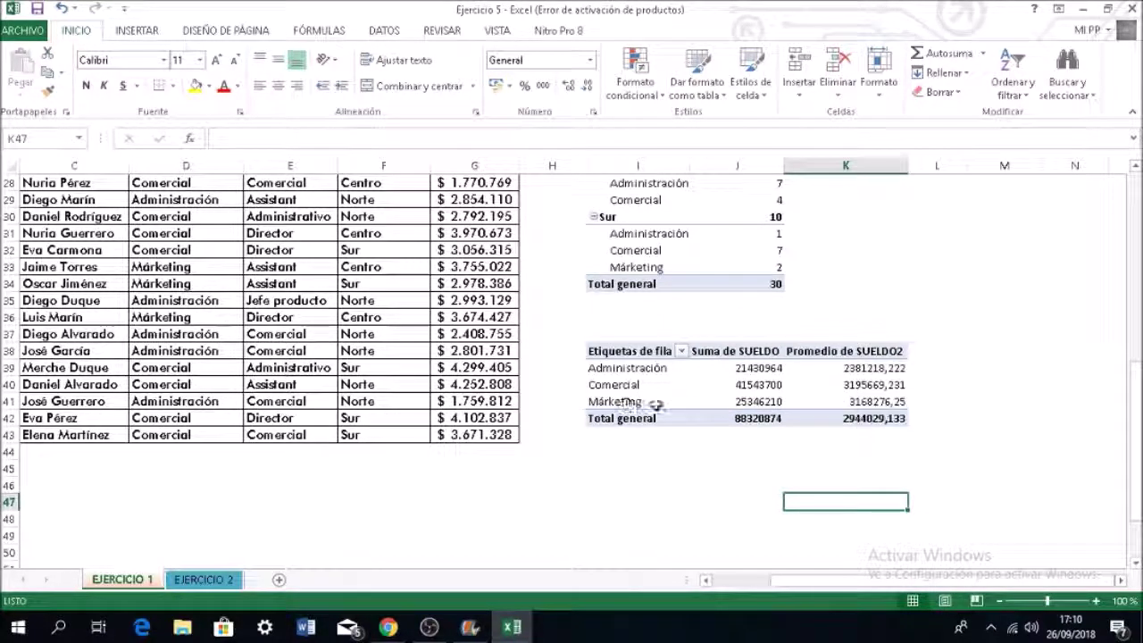
mouse_move(840, 404)
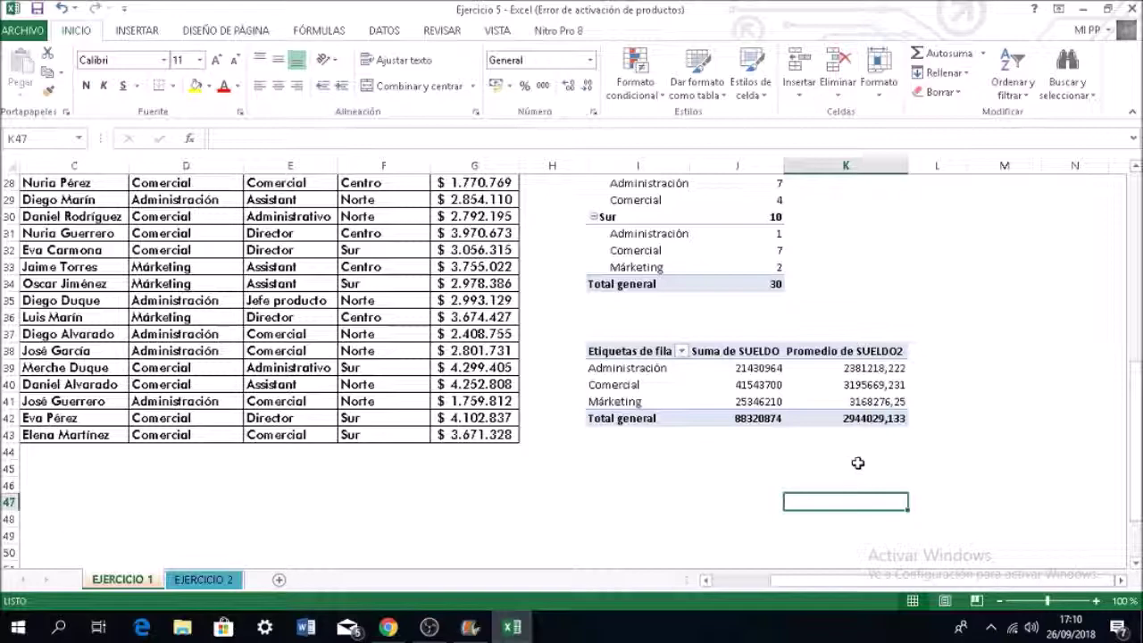
Review the exercise's requirement for Tabla dinámica 4 and the employee data it uses
scroll(585, 364, up, 9)
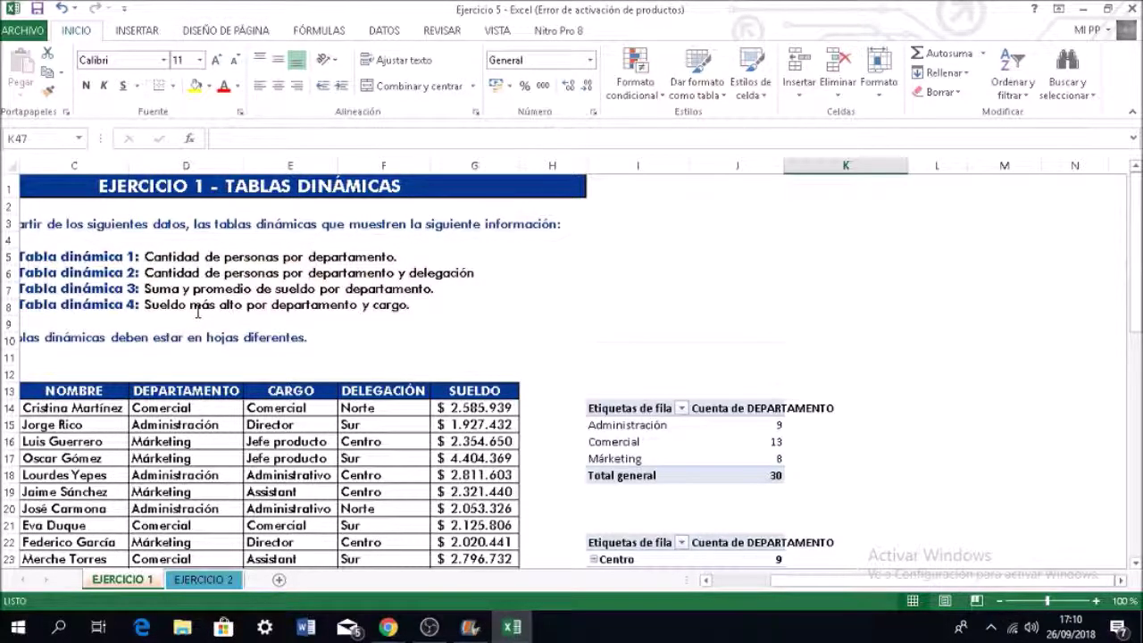
scroll(199, 311, down, 6)
scroll(198, 312, up, 3)
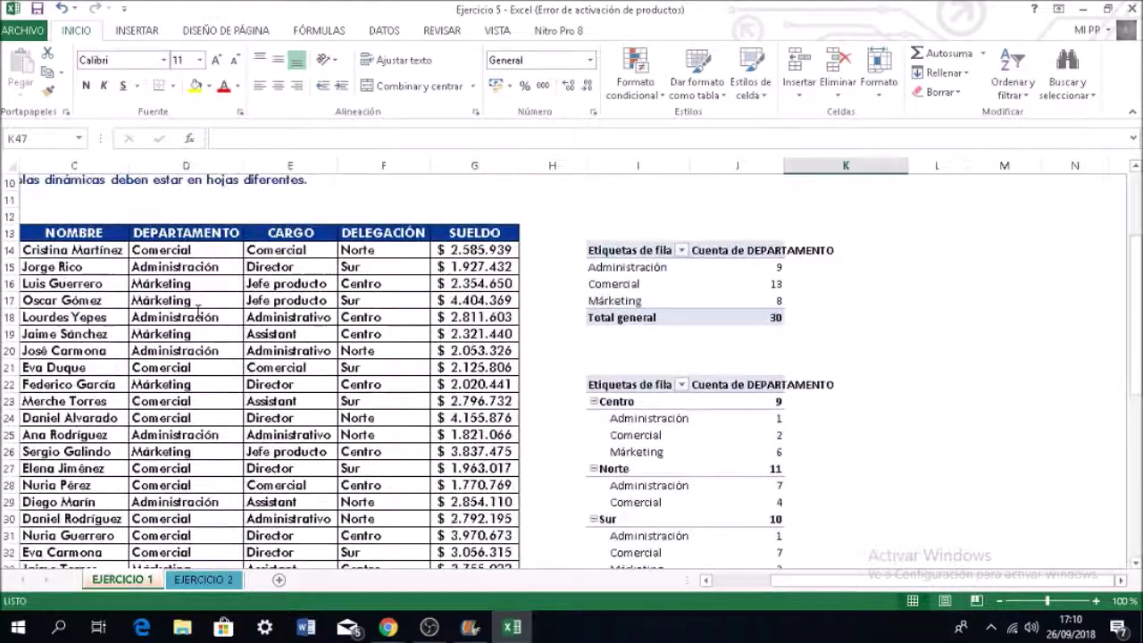
click(105, 234)
drag(104, 234, 514, 546)
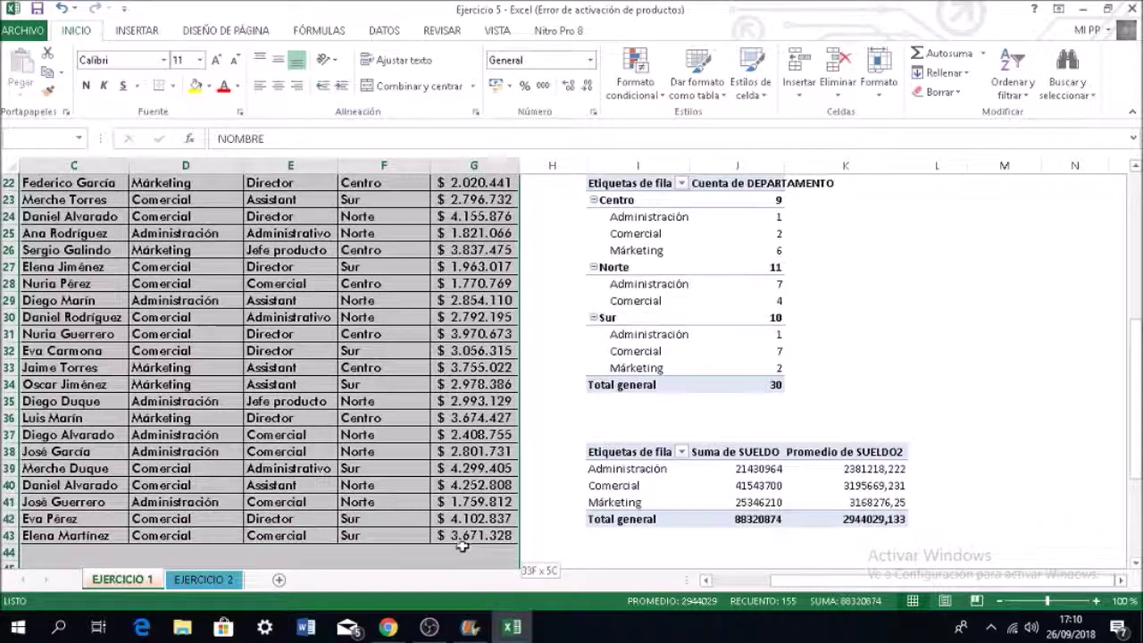
click(137, 31)
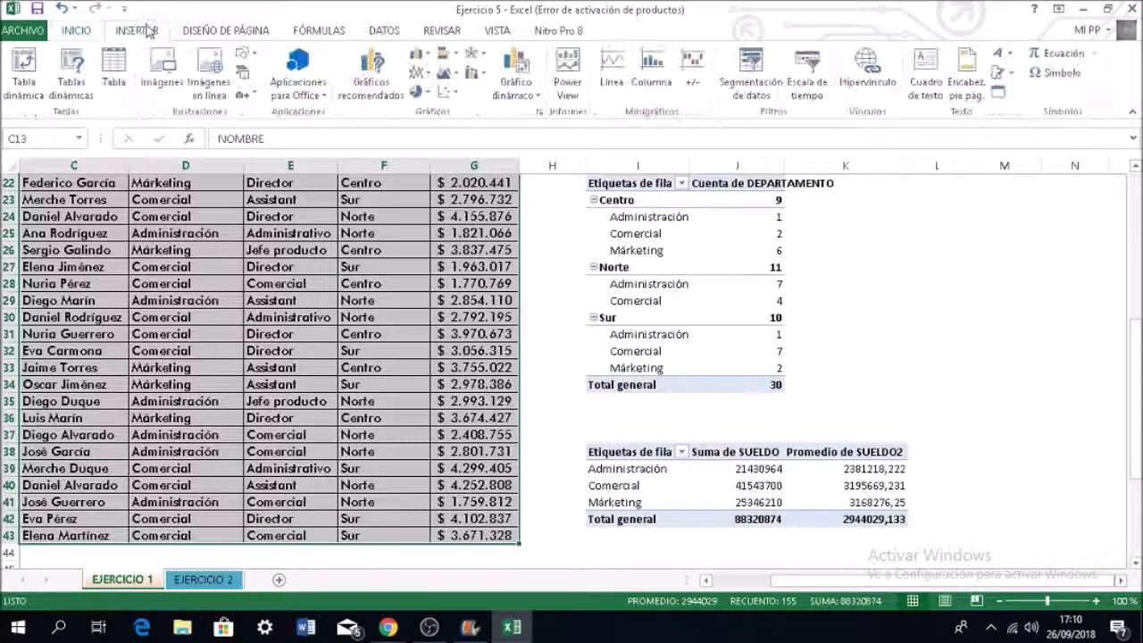
click(24, 72)
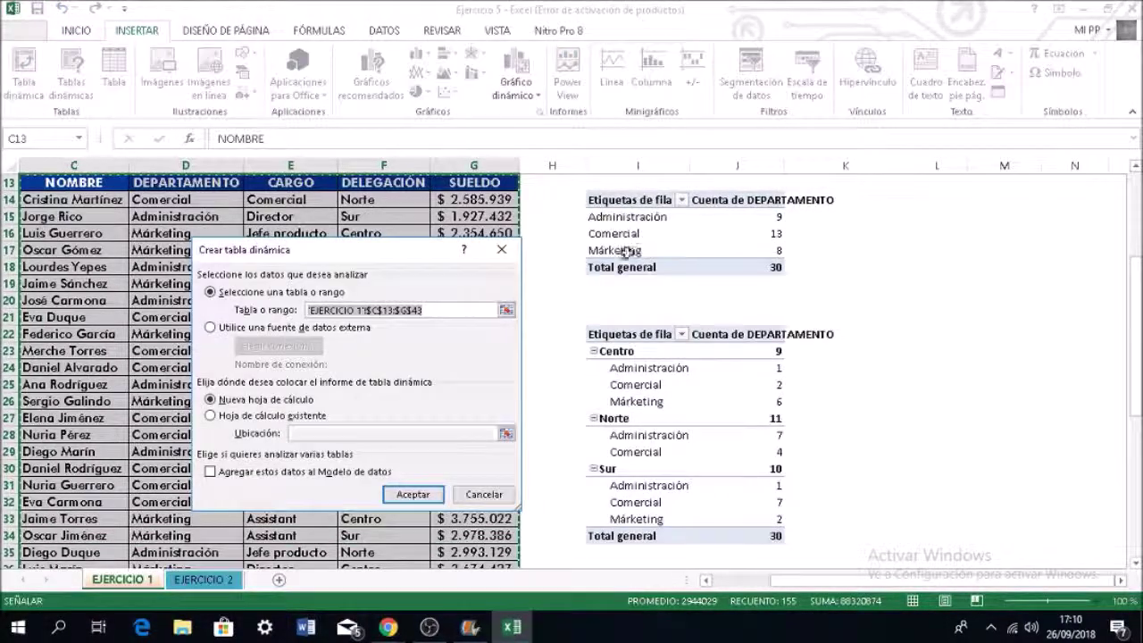
scroll(602, 292, down, 9)
drag(599, 274, 904, 438)
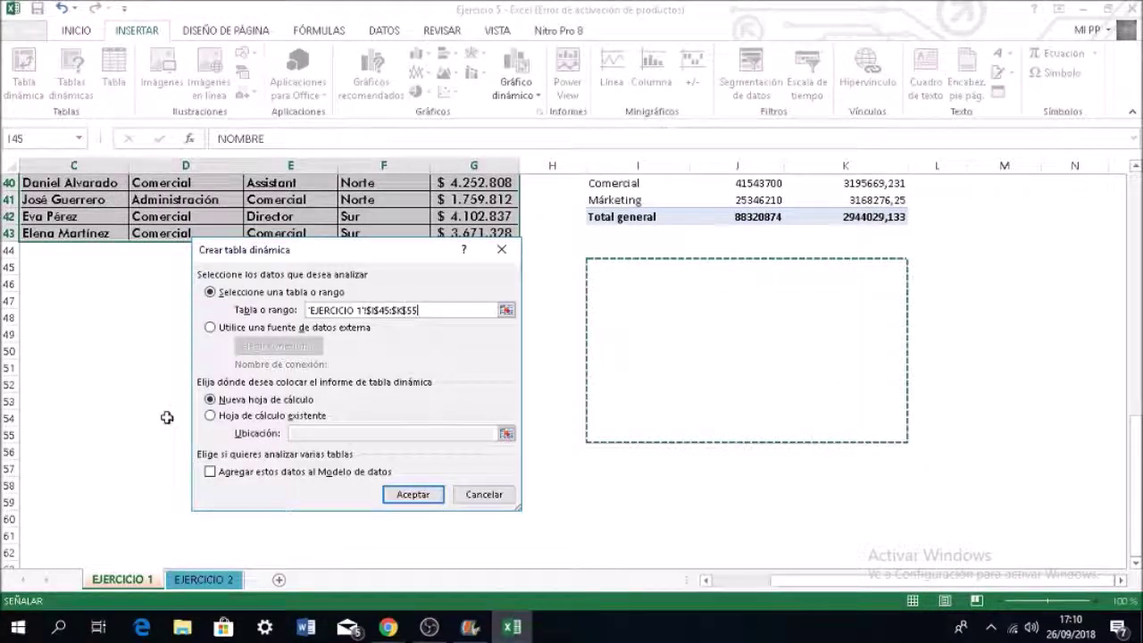
click(212, 417)
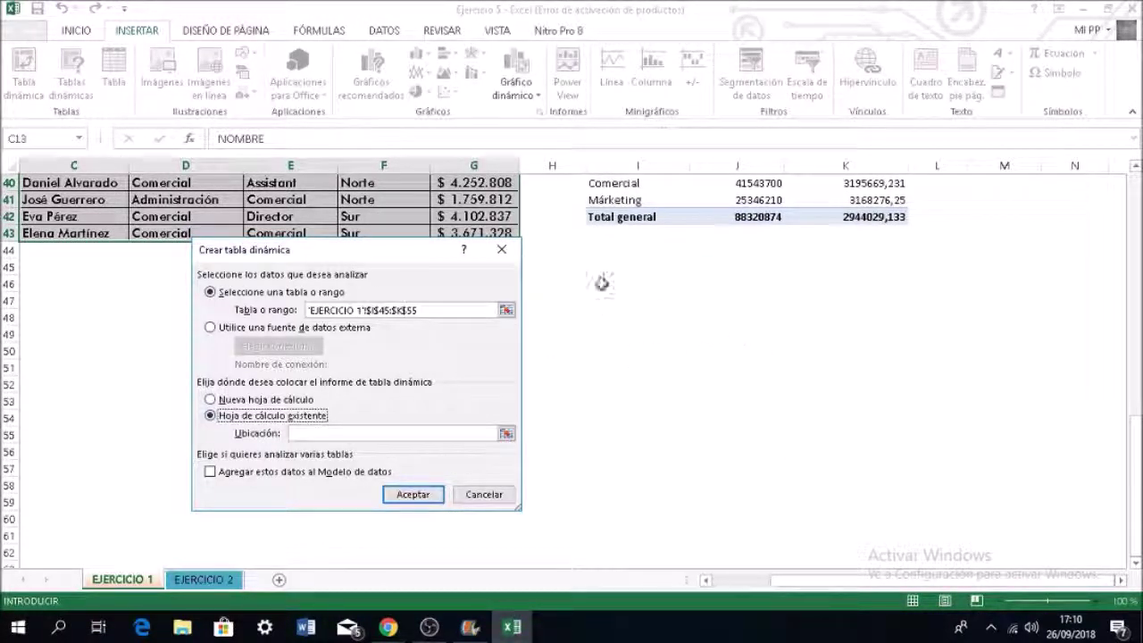
drag(614, 275, 780, 457)
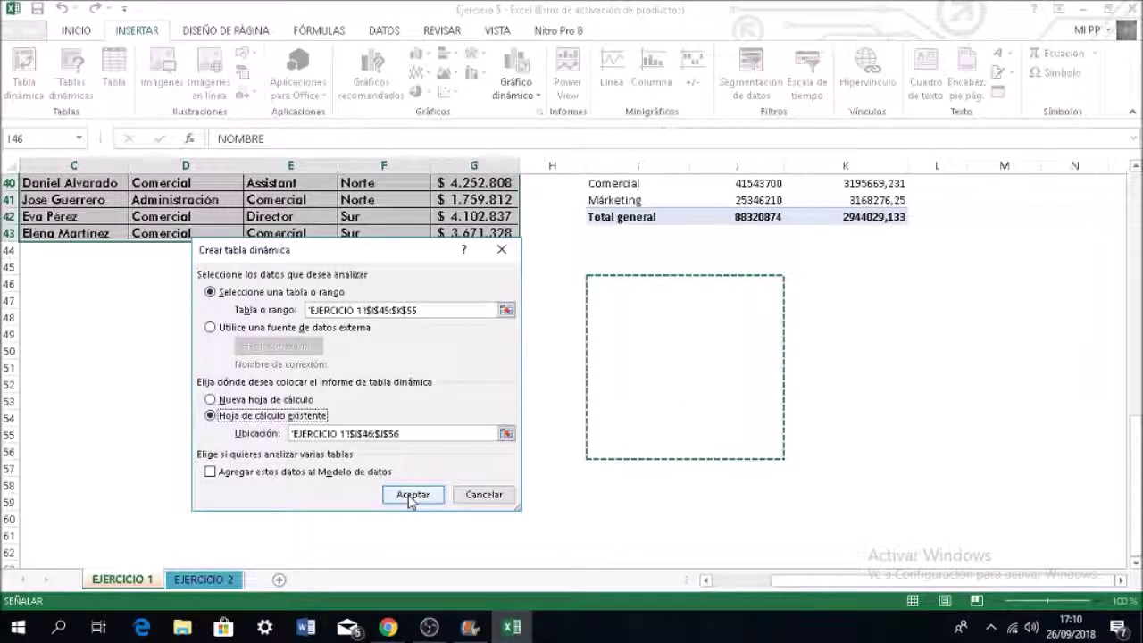
click(410, 496)
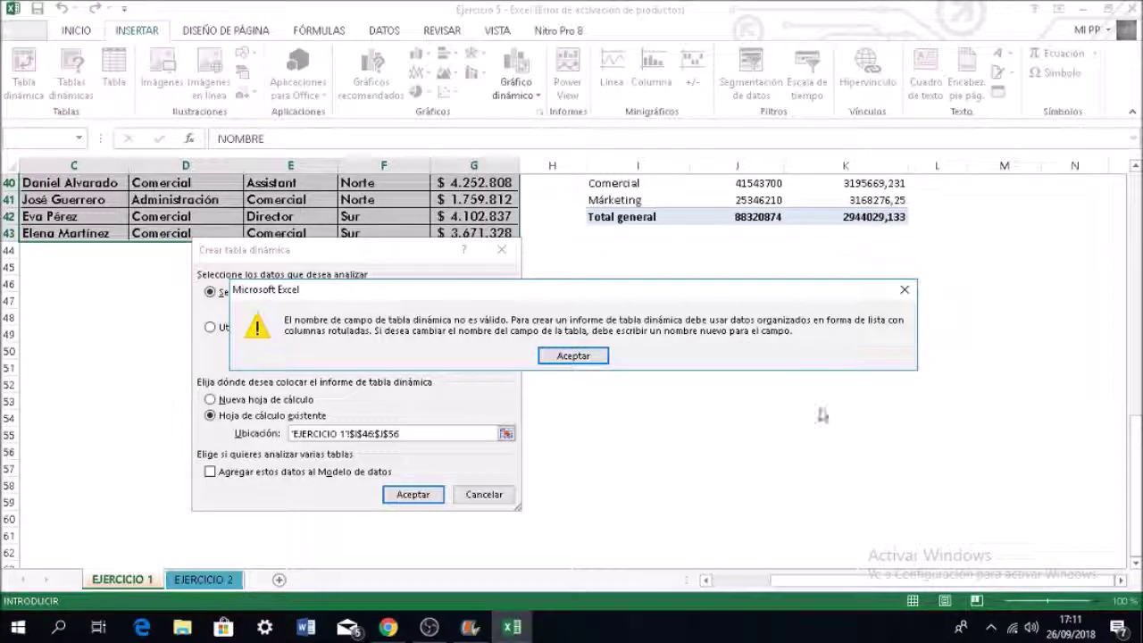
click(586, 358)
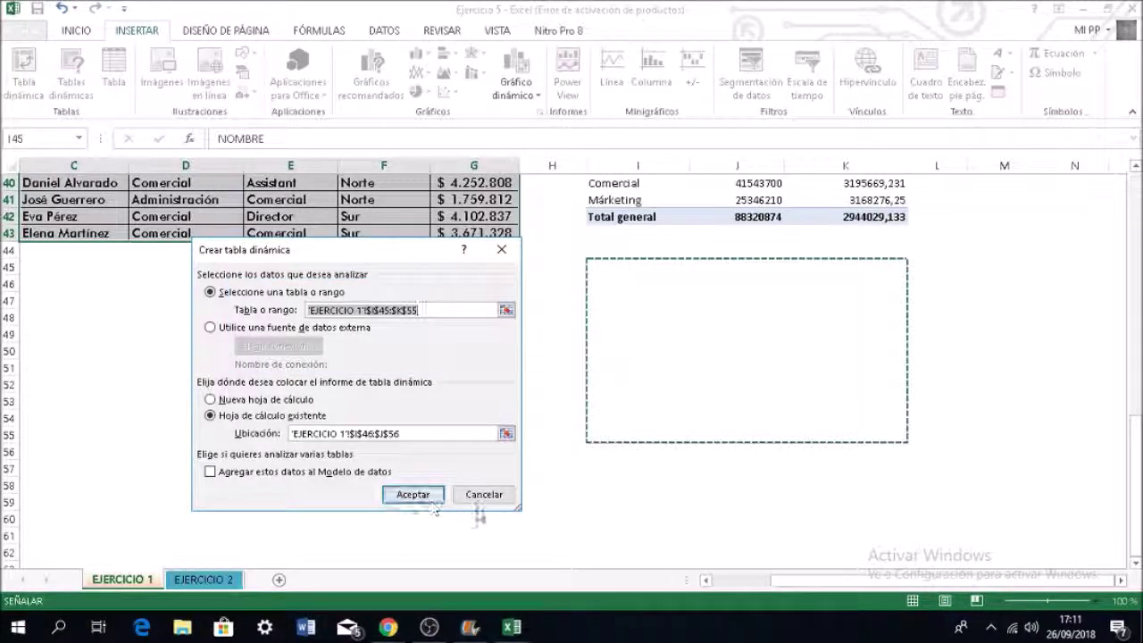
click(479, 496)
Create a fourth pivot table from C13:G43 of EJERCICIO 1, placed on the existing sheet at I47:K54
scroll(390, 432, up, 4)
scroll(390, 432, up, 8)
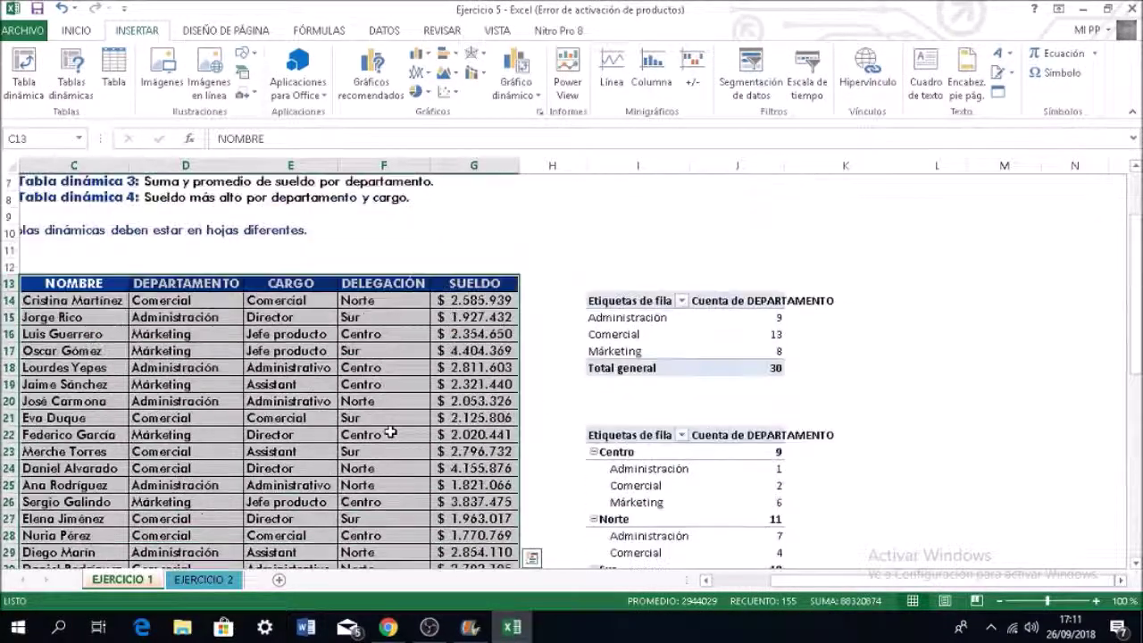
click(83, 337)
drag(83, 337, 454, 534)
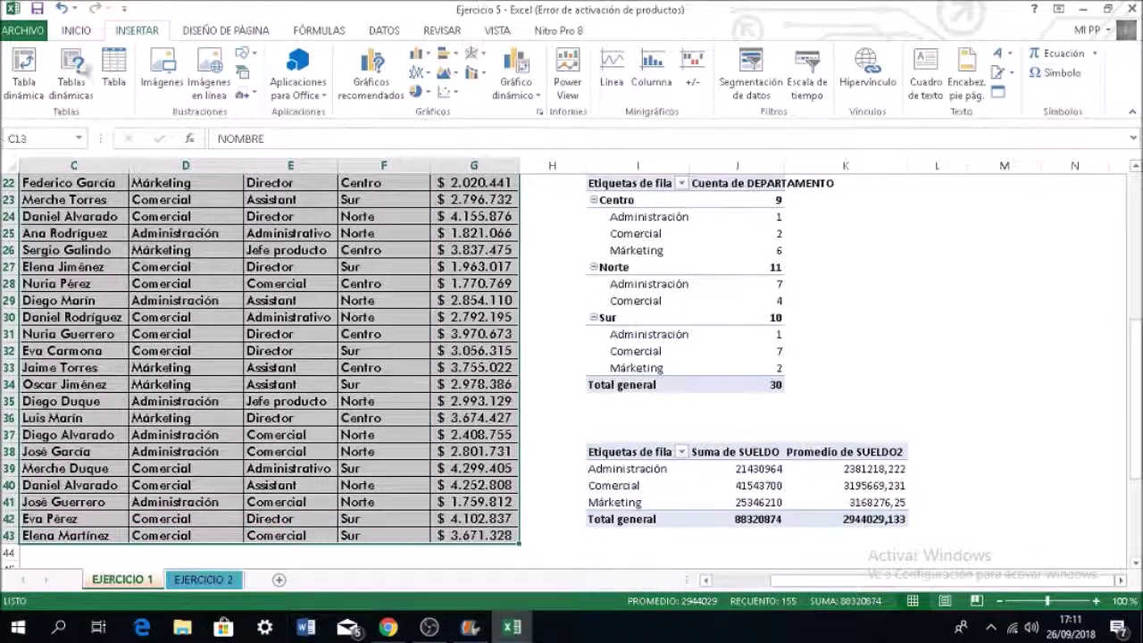
click(25, 71)
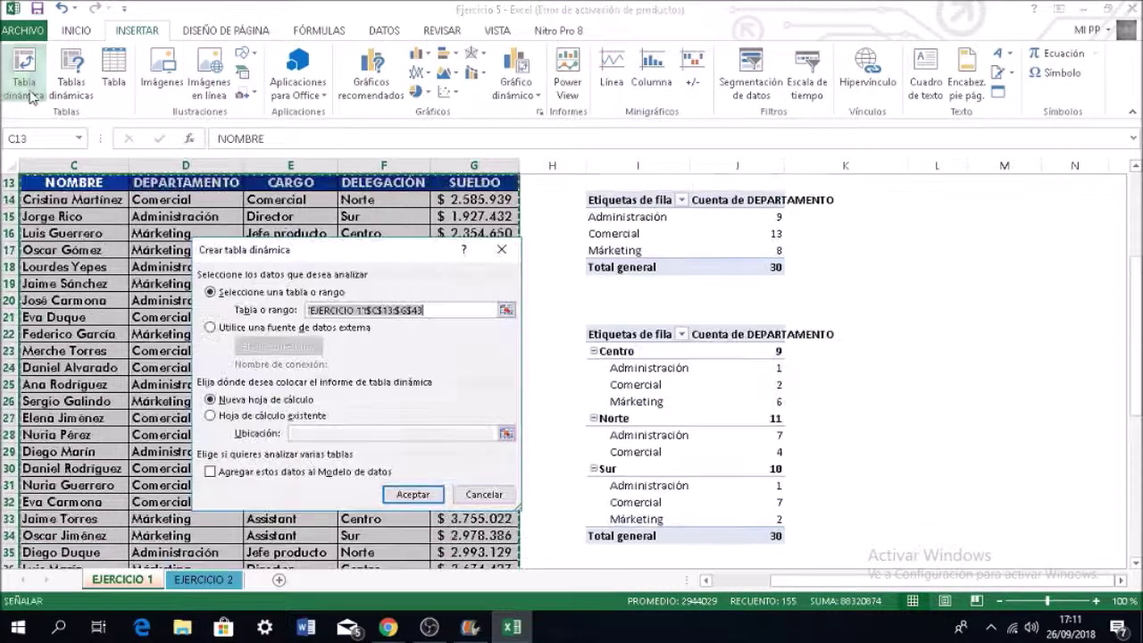
click(223, 419)
scroll(828, 420, down, 5)
drag(597, 399, 868, 519)
click(413, 494)
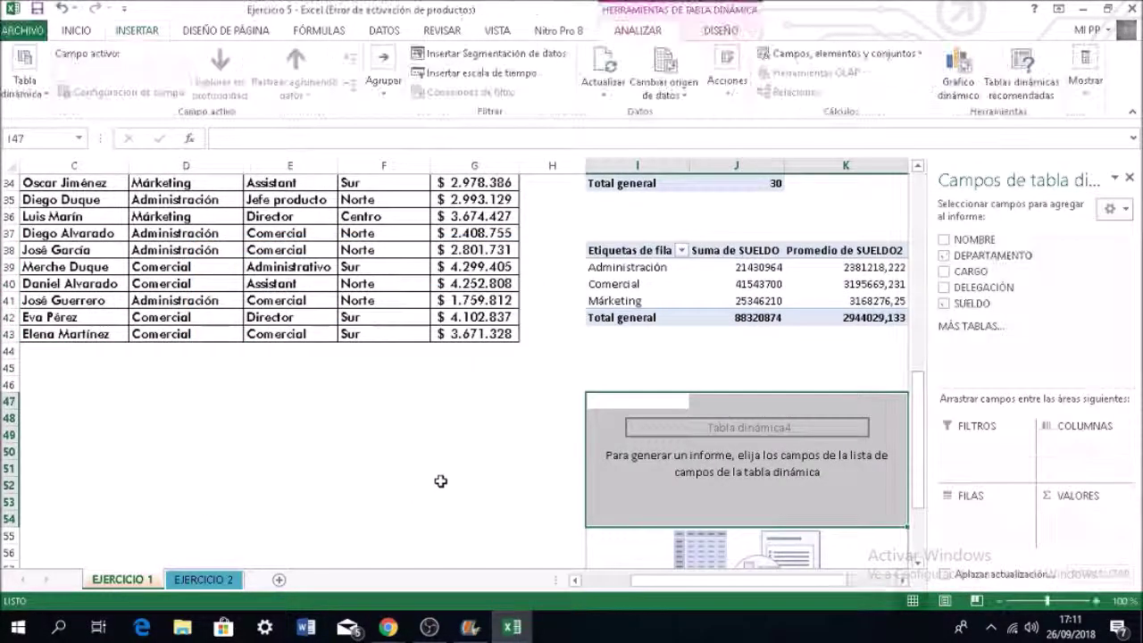
Use DEPARTAMENTO and then CARGO as the fourth pivot table's row fields and SUELDO as its value field
scroll(479, 464, up, 11)
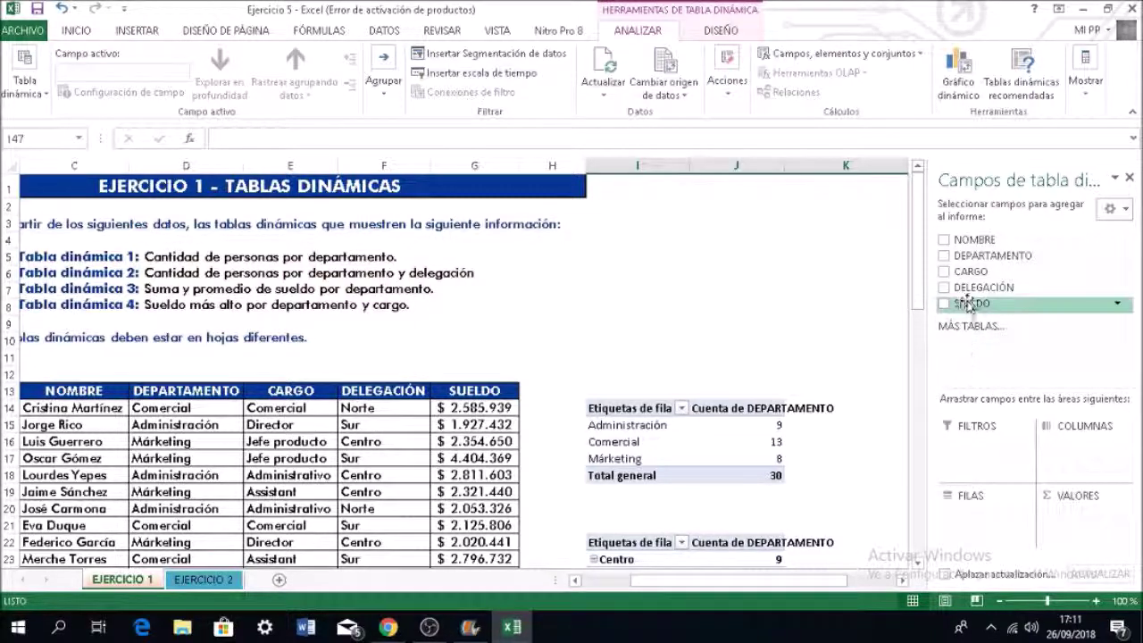
drag(976, 262, 977, 515)
drag(975, 277, 977, 532)
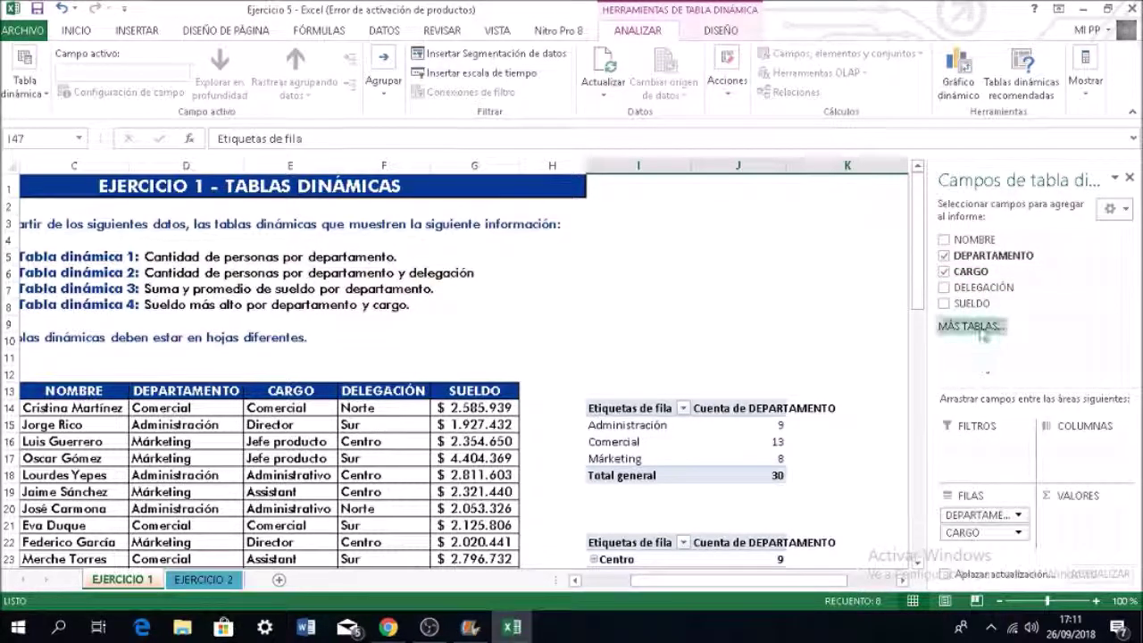
drag(976, 303, 1077, 522)
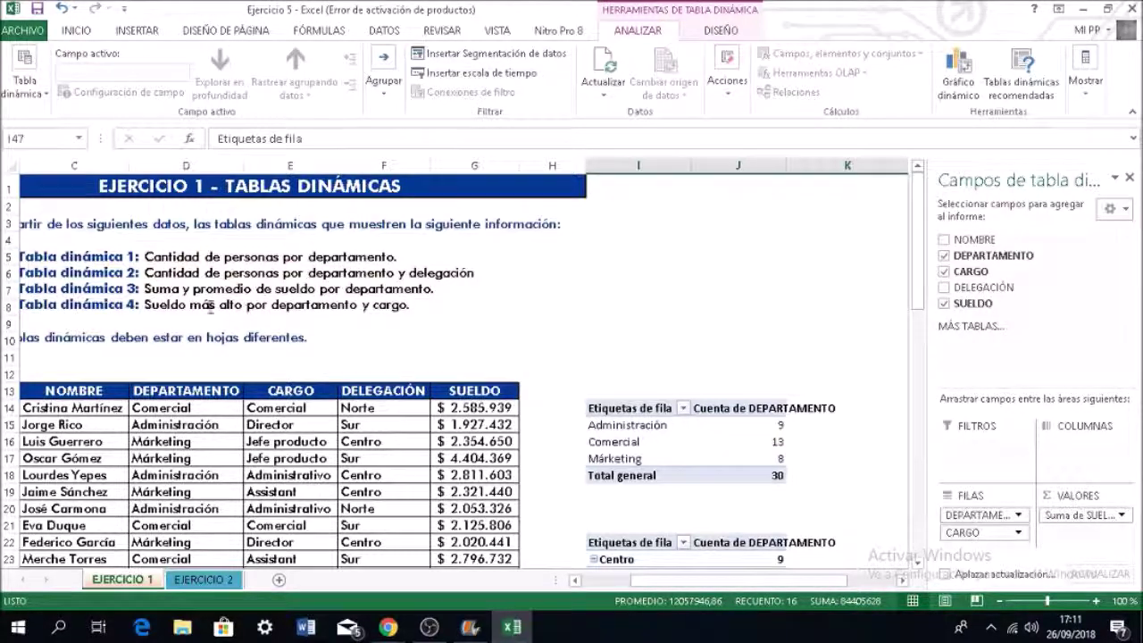
Summarise the SUELDO value field of the fourth pivot table by Máx
click(1122, 517)
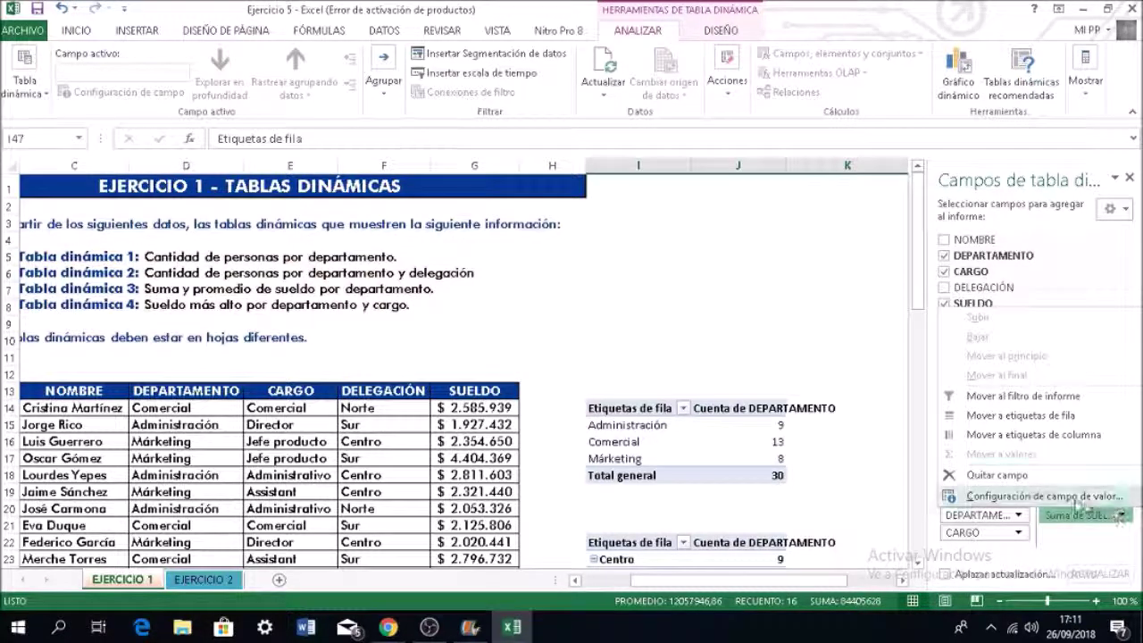
click(1072, 497)
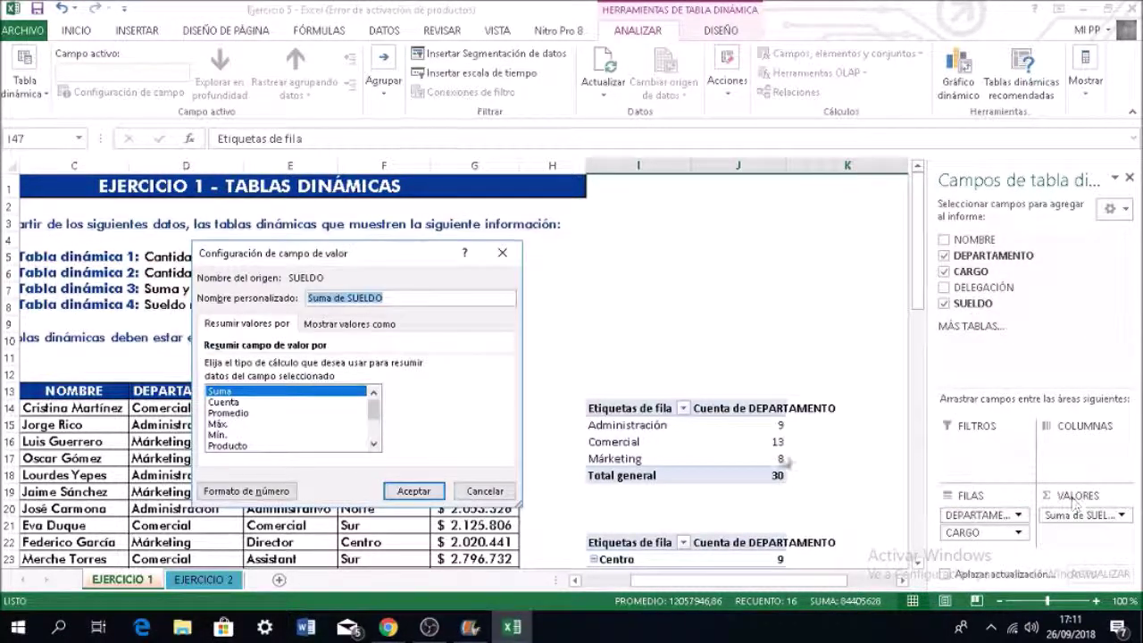
click(221, 423)
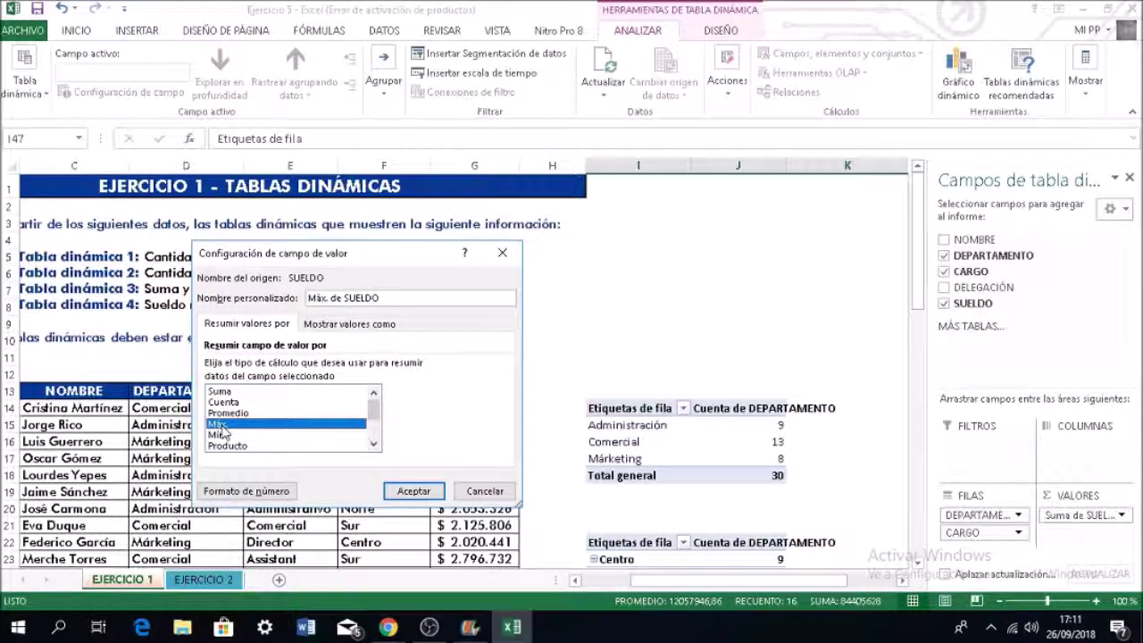
click(412, 491)
Examine the fourth pivot table's highest salaries by department and position, and check them against the EJERCICIO 1 requirements
scroll(578, 454, down, 9)
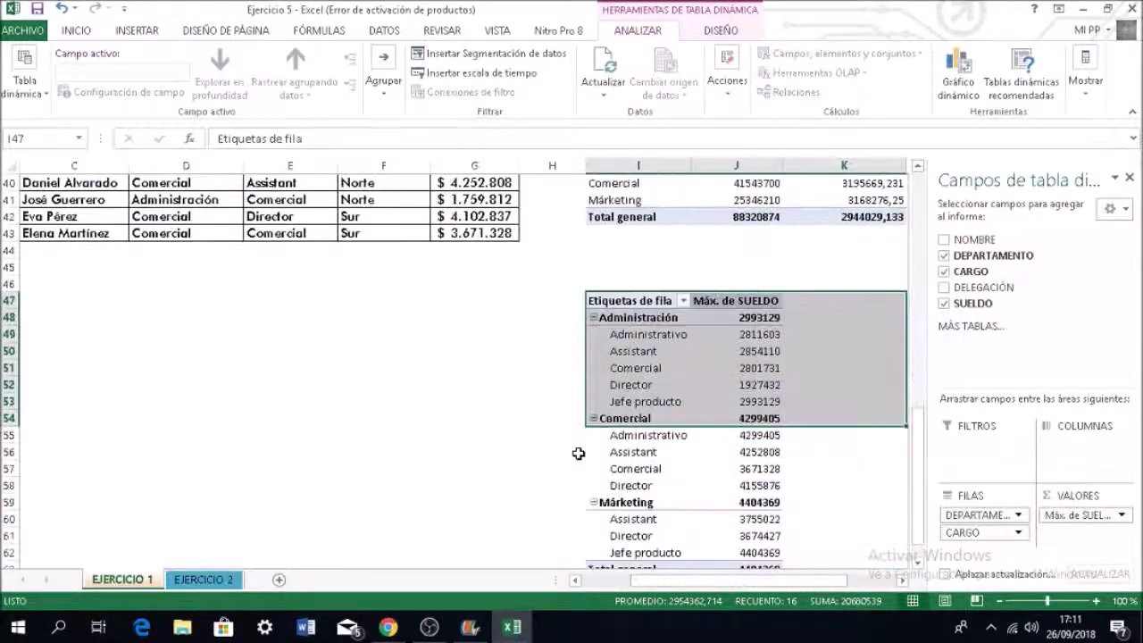
scroll(579, 453, down, 3)
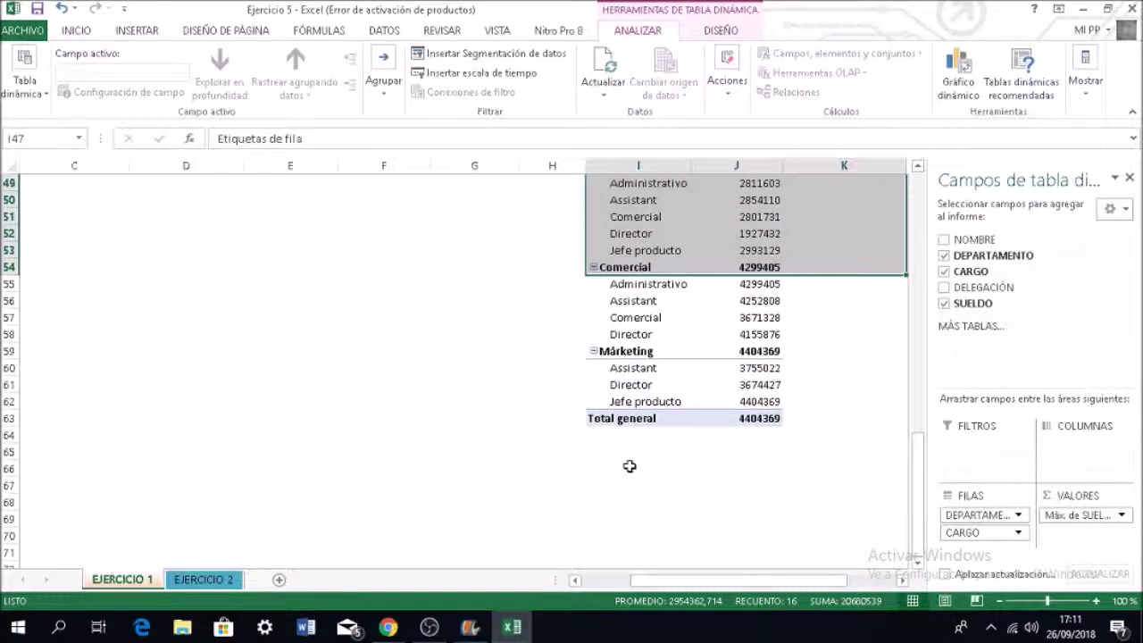
click(629, 466)
scroll(553, 436, up, 2)
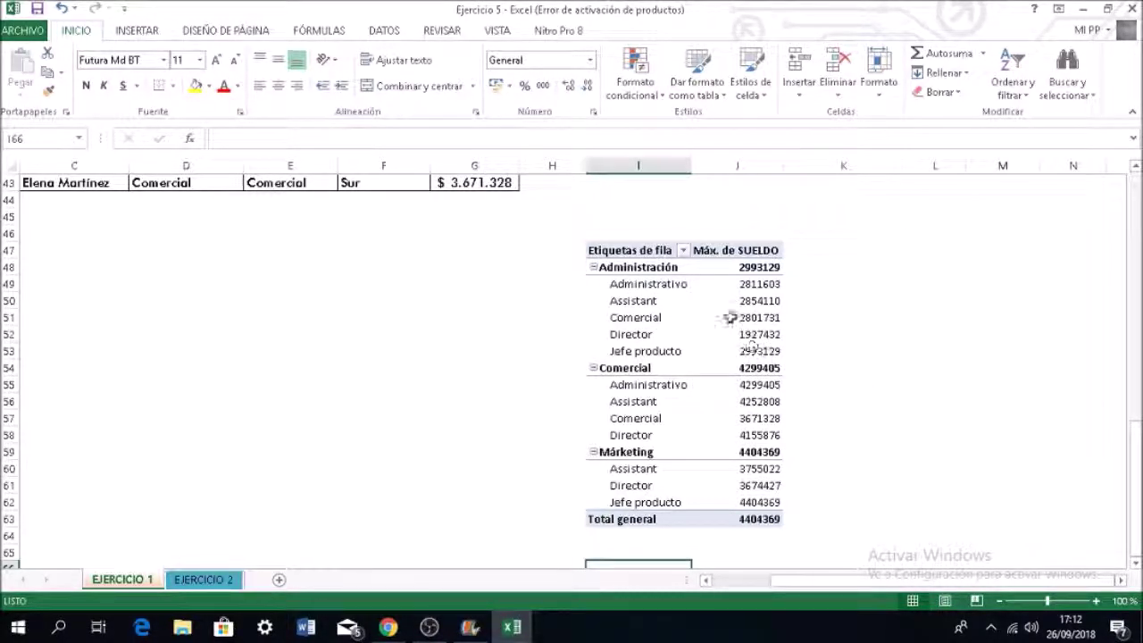
mouse_move(753, 297)
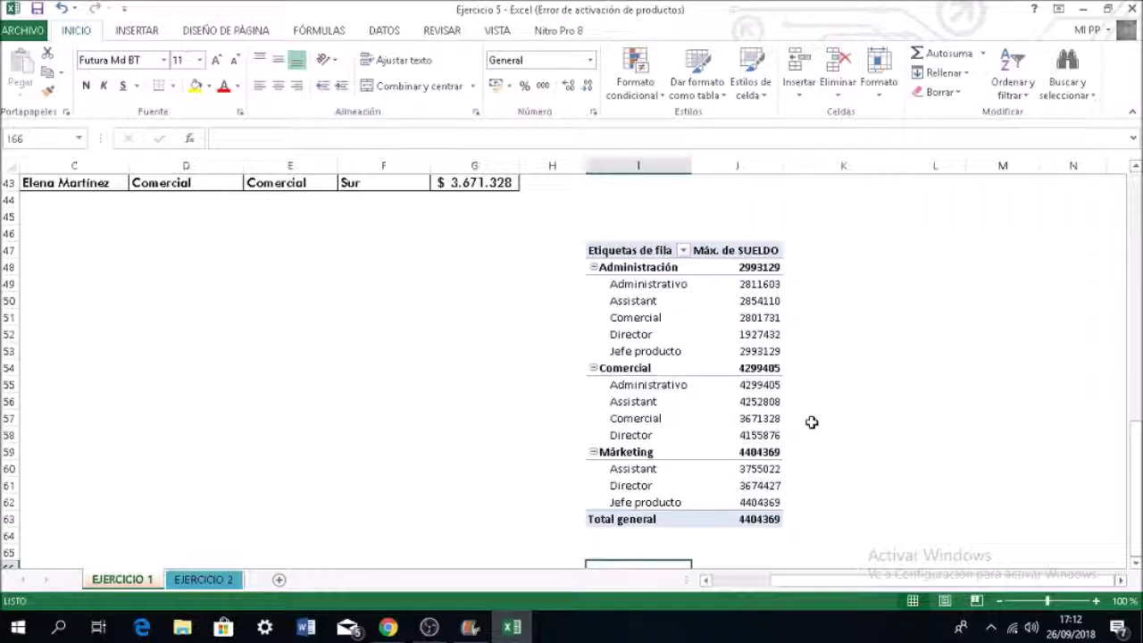
scroll(811, 421, down, 1)
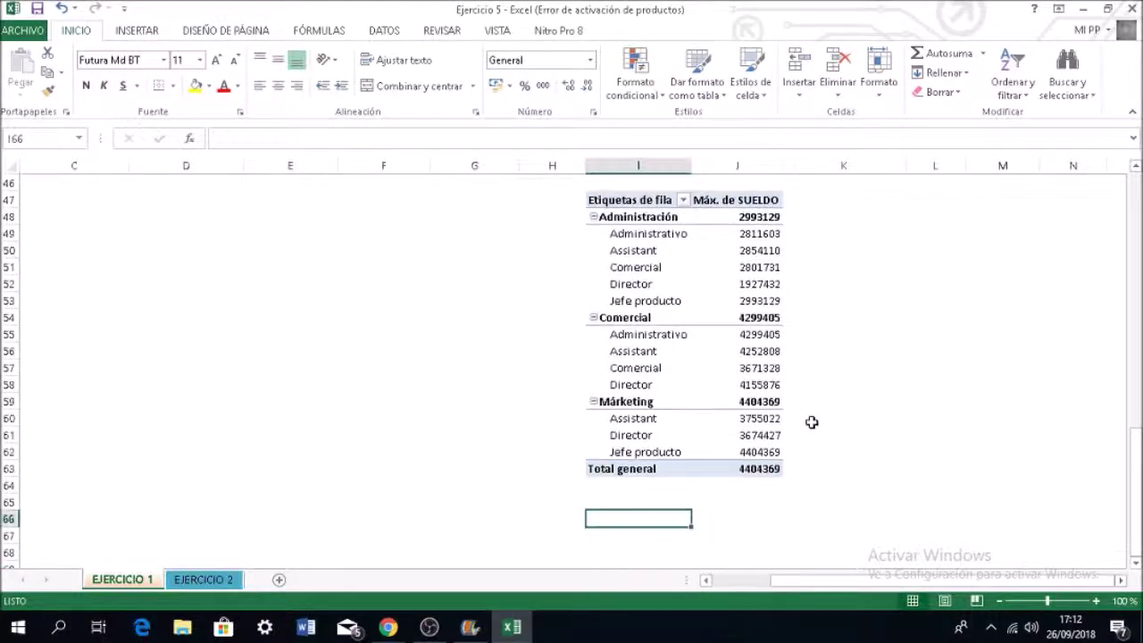
scroll(812, 422, up, 4)
scroll(812, 421, up, 11)
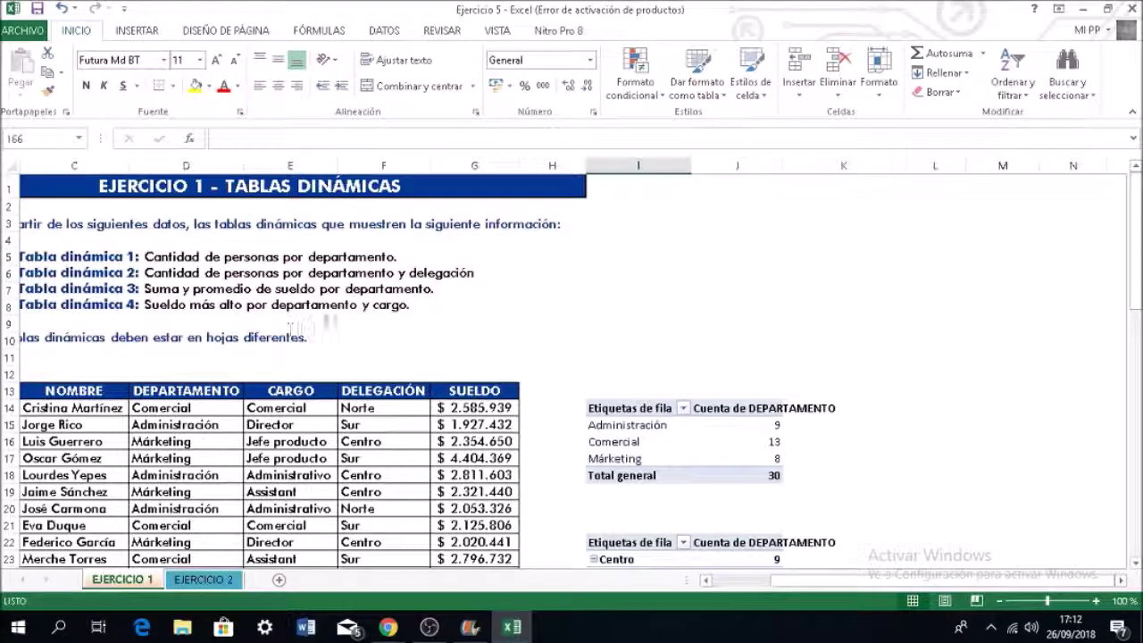
scroll(307, 207, down, 3)
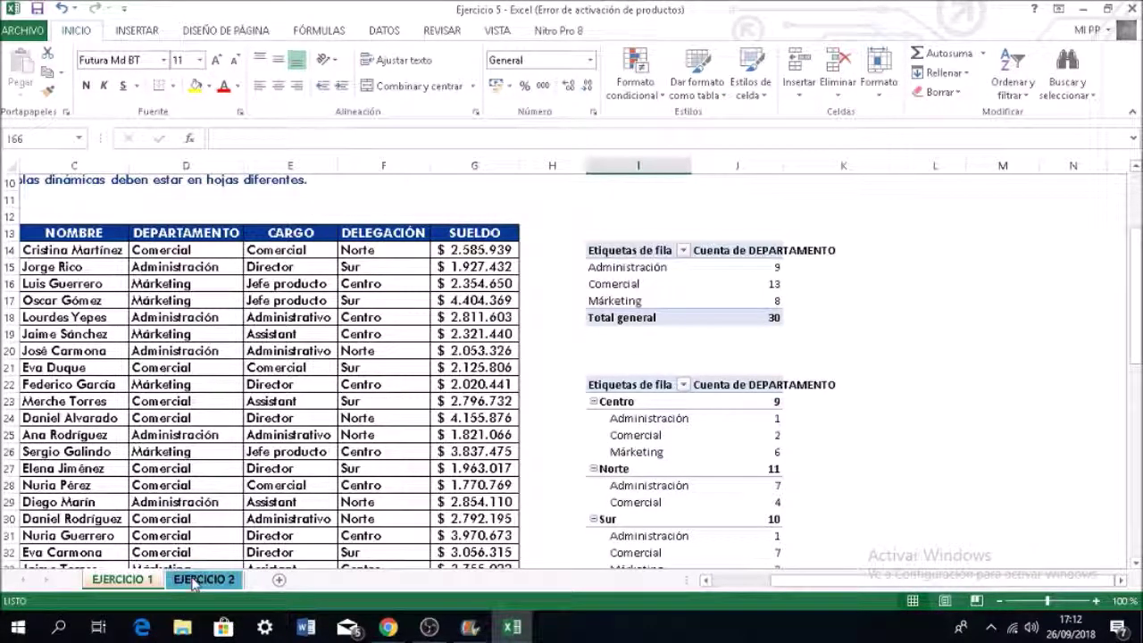
Open the EJERCICIO 2 sheet and review its four pivot table requirements and the sports points data
click(191, 580)
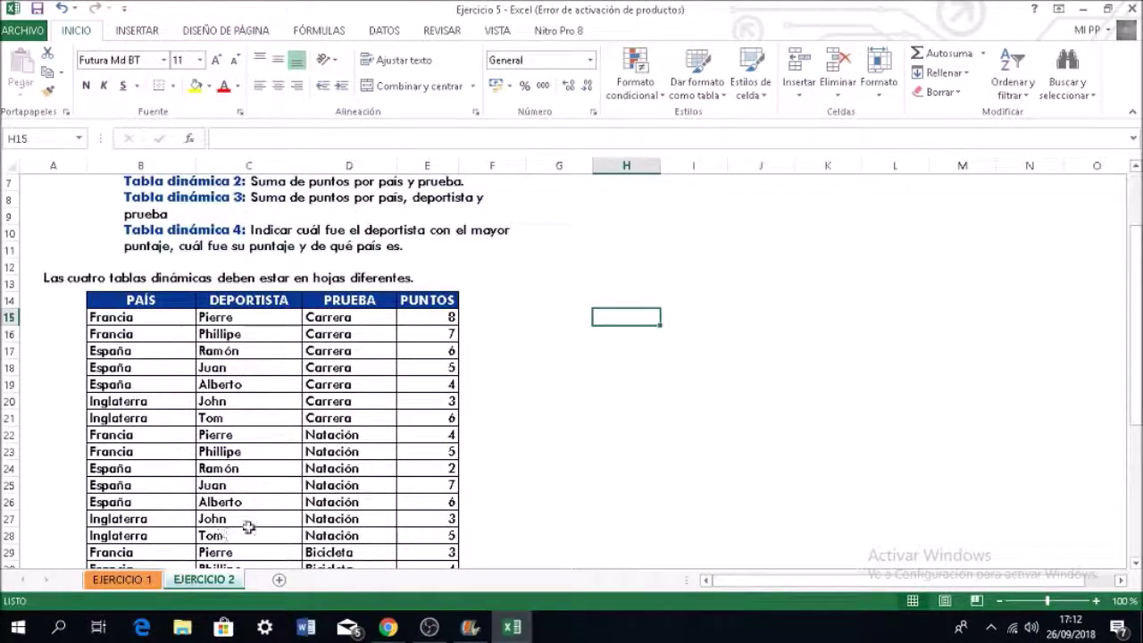
scroll(292, 507, up, 3)
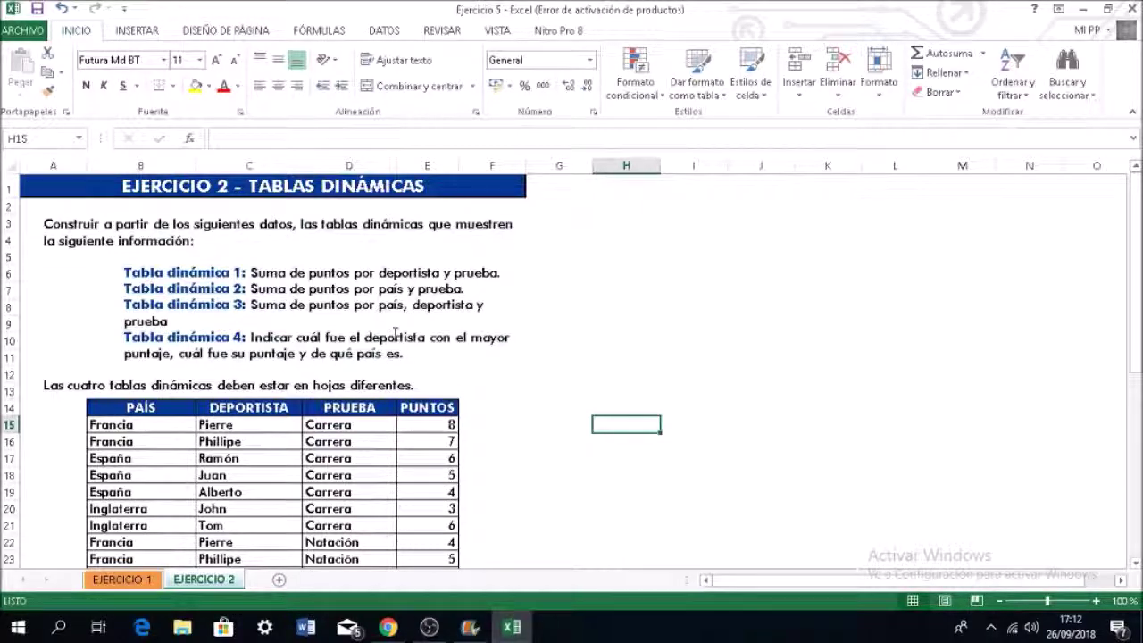
scroll(395, 332, down, 1)
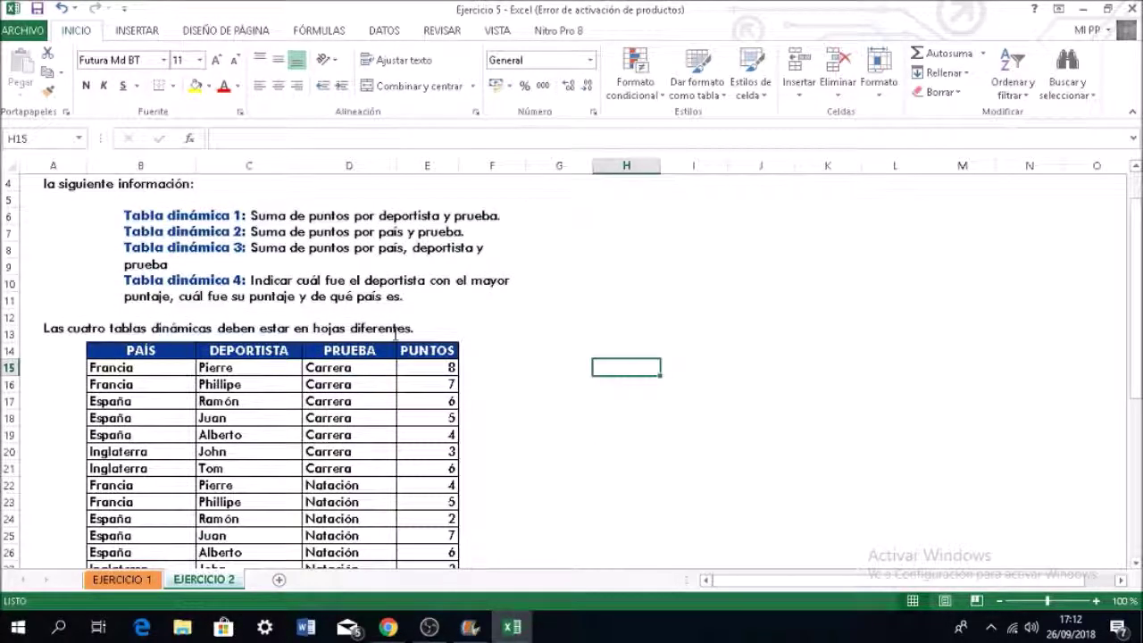
scroll(452, 237, down, 2)
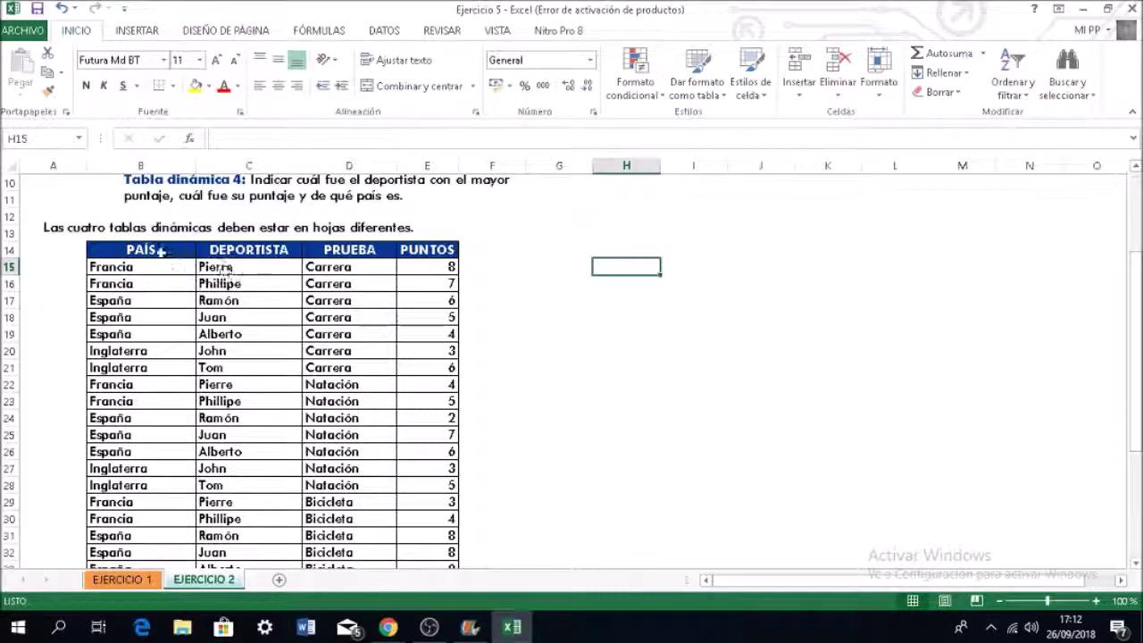
Create a pivot table from B14:E35 of EJERCICIO 2, placed on the existing sheet at H9:J14
drag(134, 249, 423, 538)
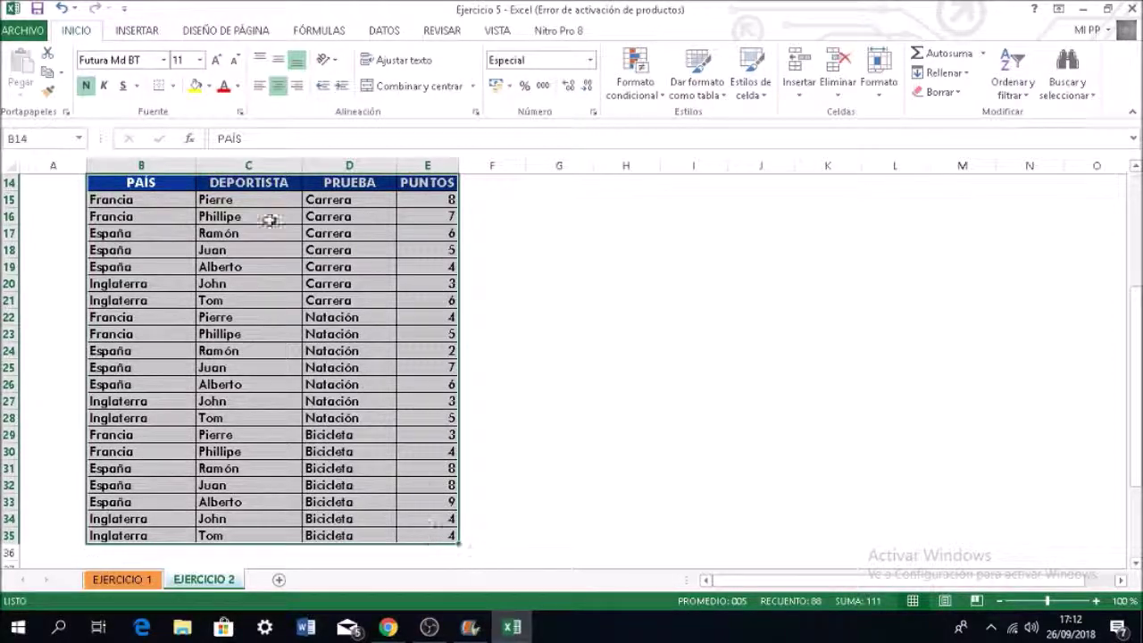
click(134, 31)
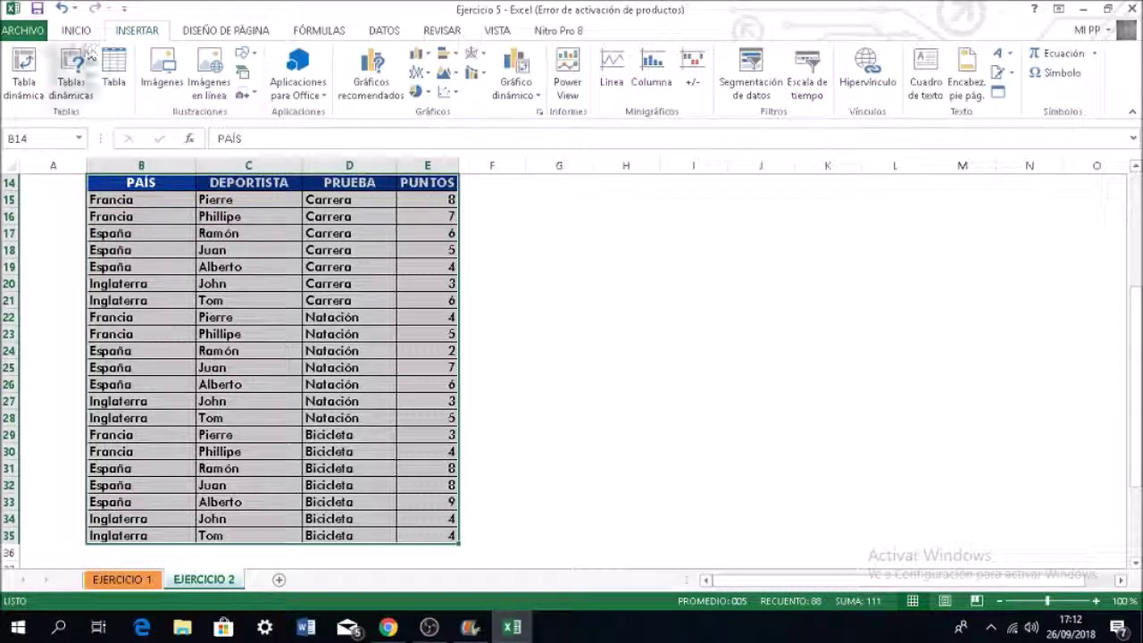
click(25, 90)
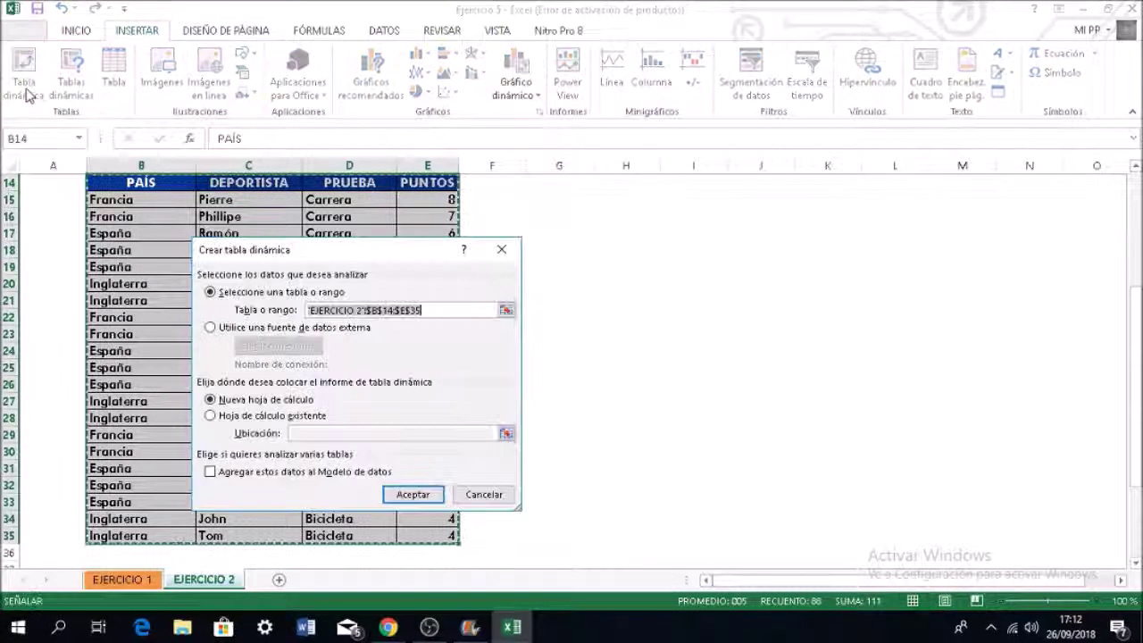
click(272, 415)
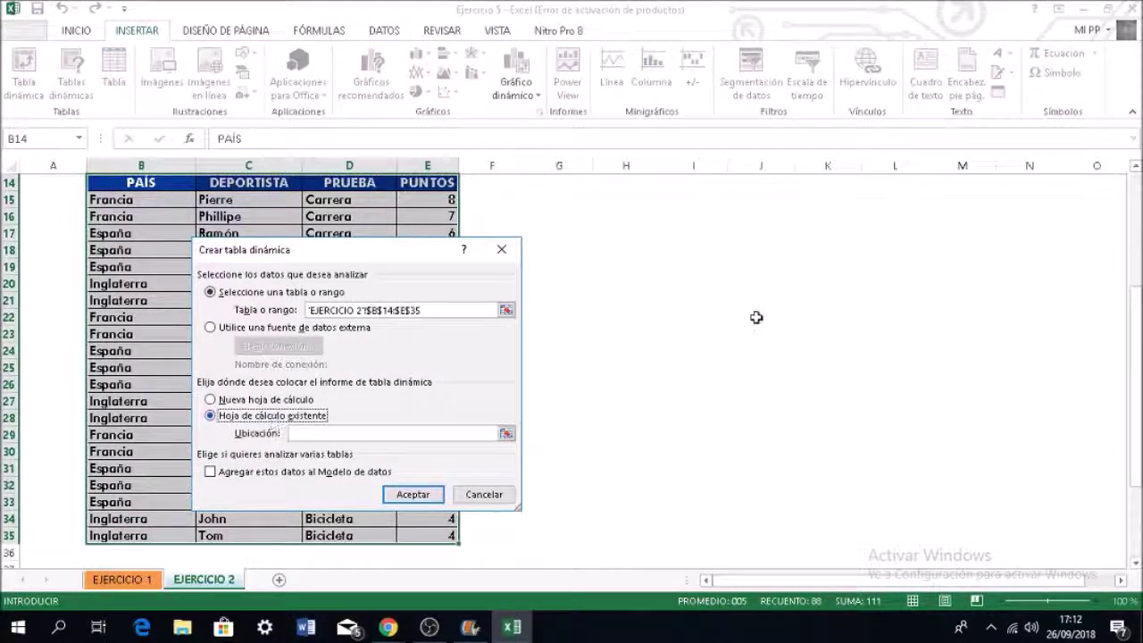
scroll(714, 315, up, 3)
scroll(682, 315, down, 1)
drag(607, 204, 790, 288)
click(413, 496)
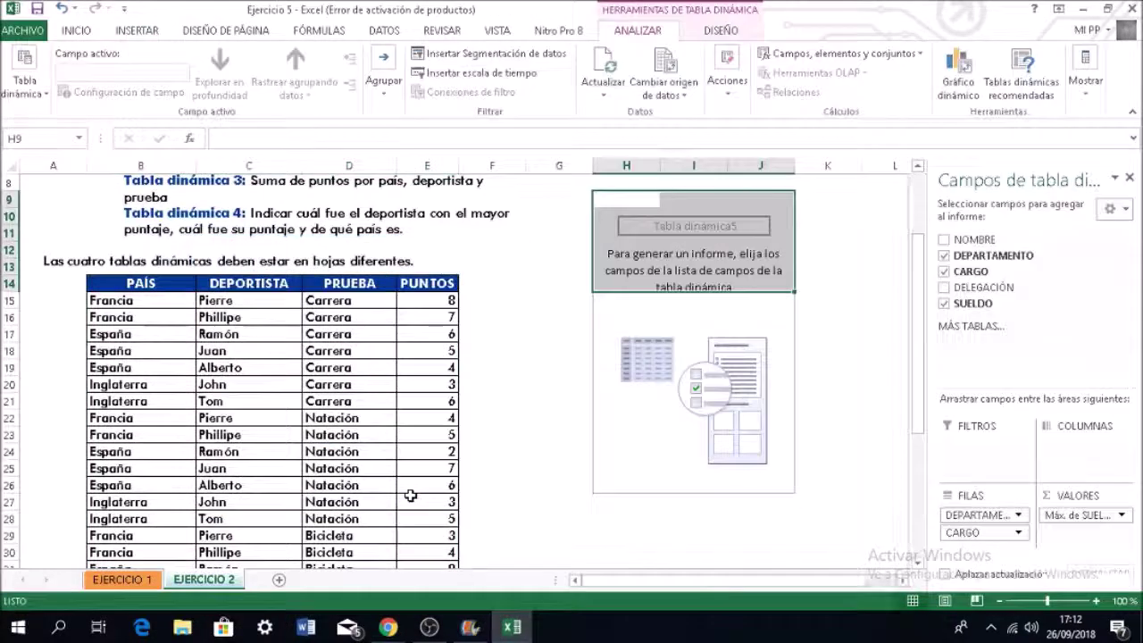
scroll(409, 336, up, 2)
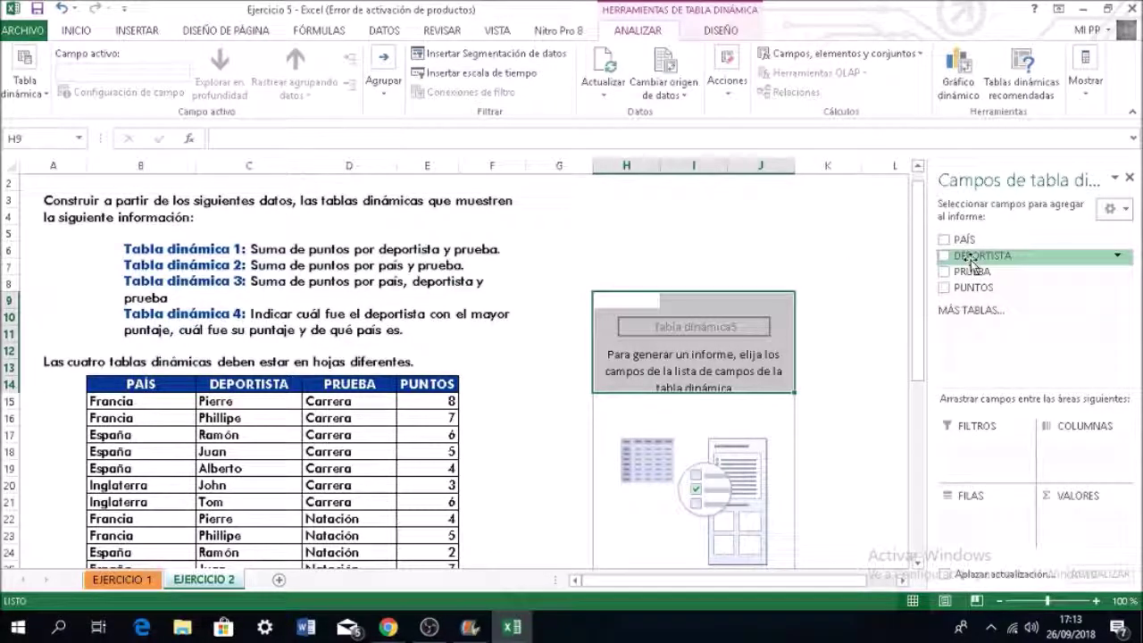
Lay out the first pivot table with DEPORTISTA as rows, PRUEBA as columns and the sum of PUNTOS as values
drag(973, 263, 971, 531)
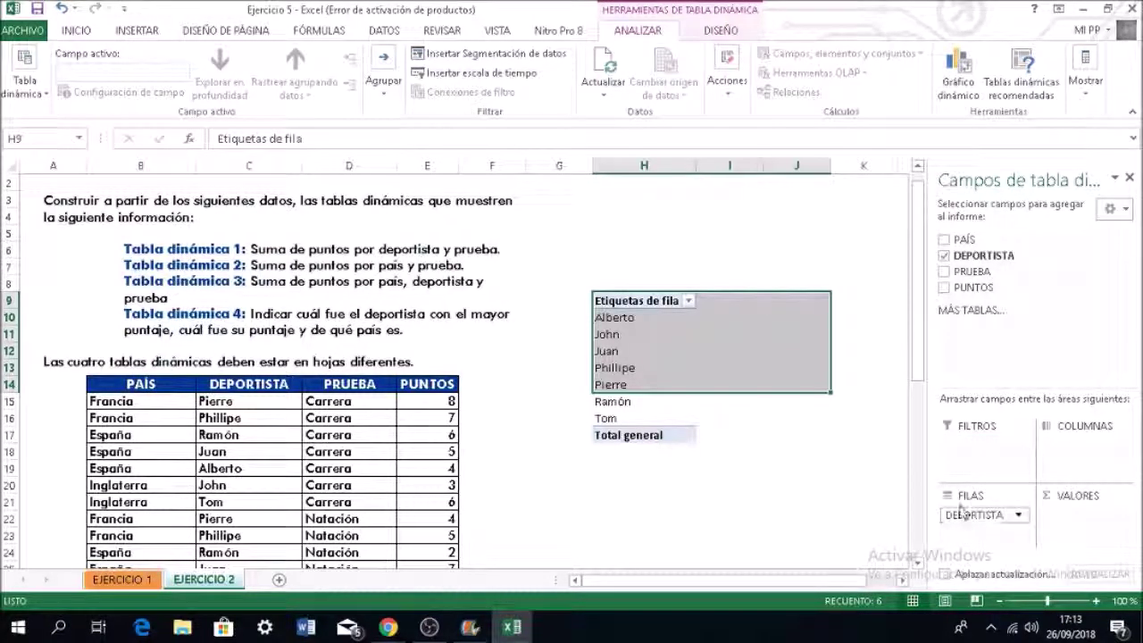
mouse_move(971, 272)
mouse_down()
mouse_move(1071, 399)
mouse_move(1075, 438)
mouse_up()
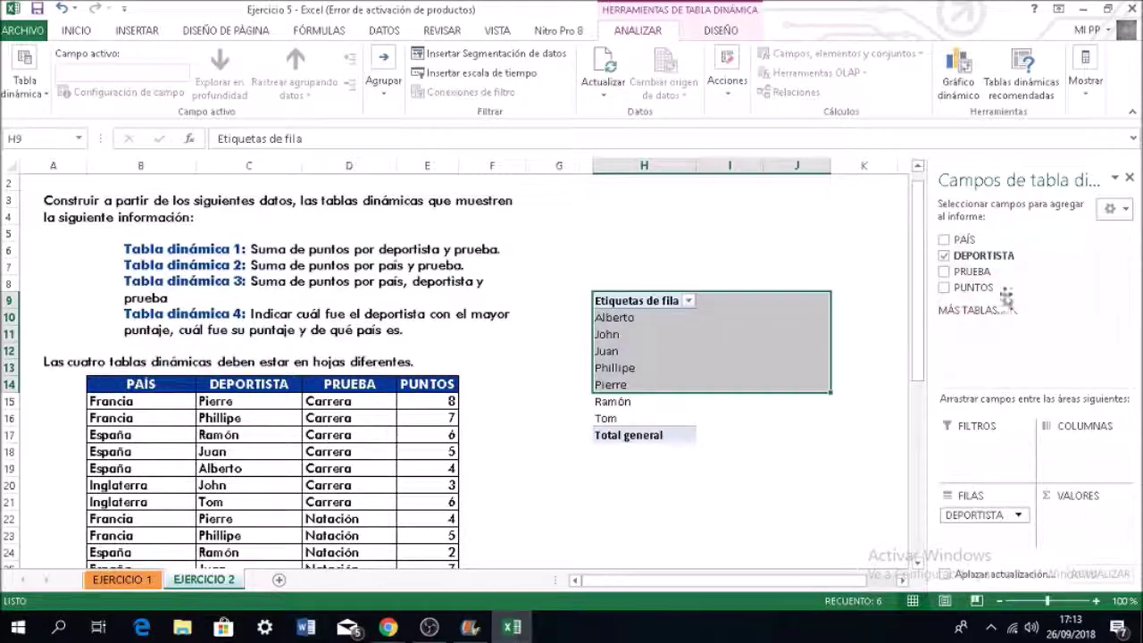
drag(977, 271, 1071, 455)
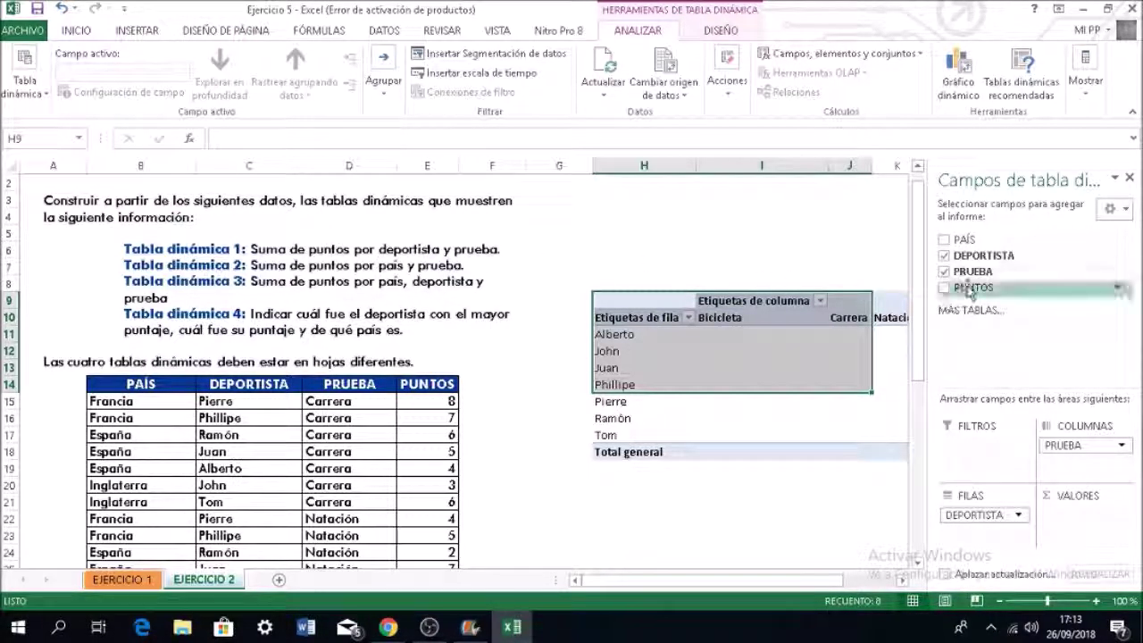
drag(972, 290, 1073, 521)
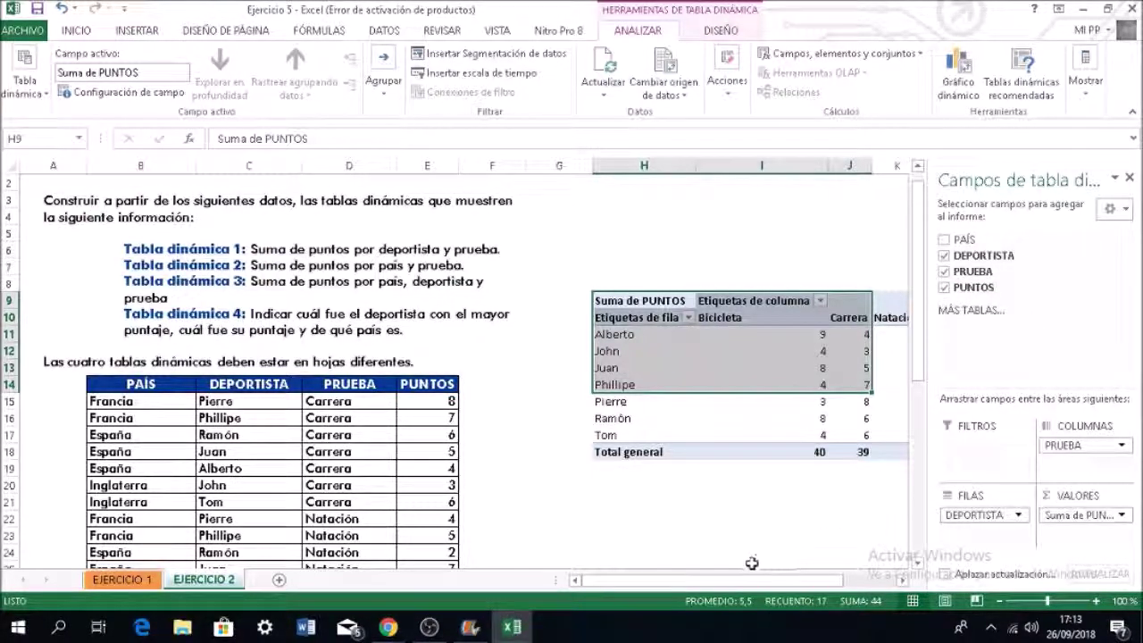
drag(743, 585, 782, 582)
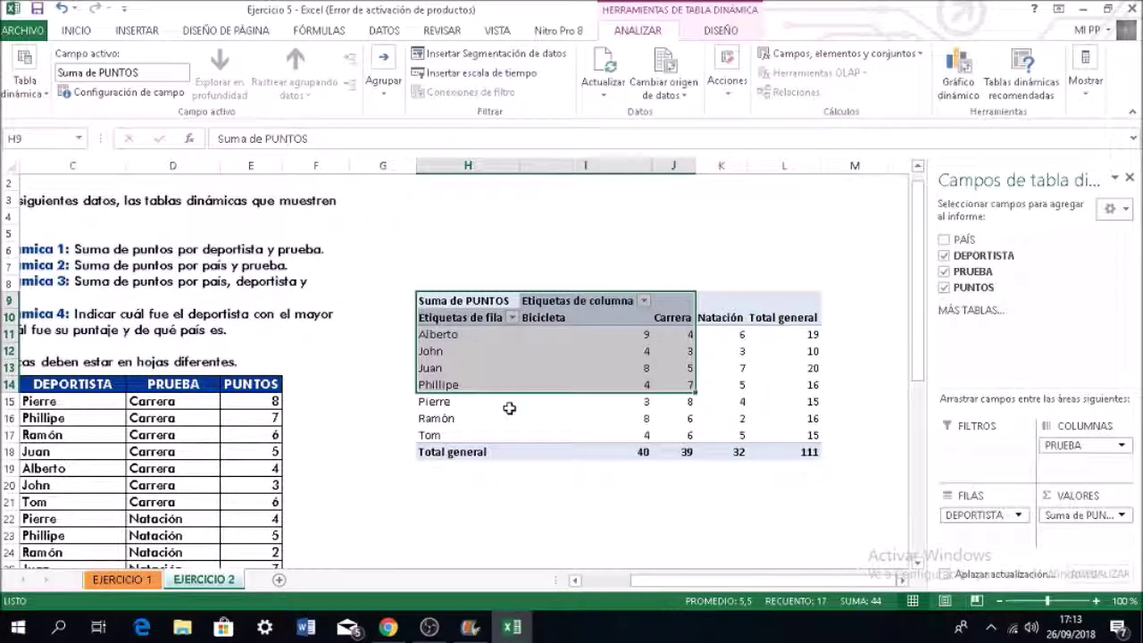
Try PRUEBA as a second row field under DEPORTISTA in the first pivot table, and return it to the columns
drag(1082, 448, 982, 533)
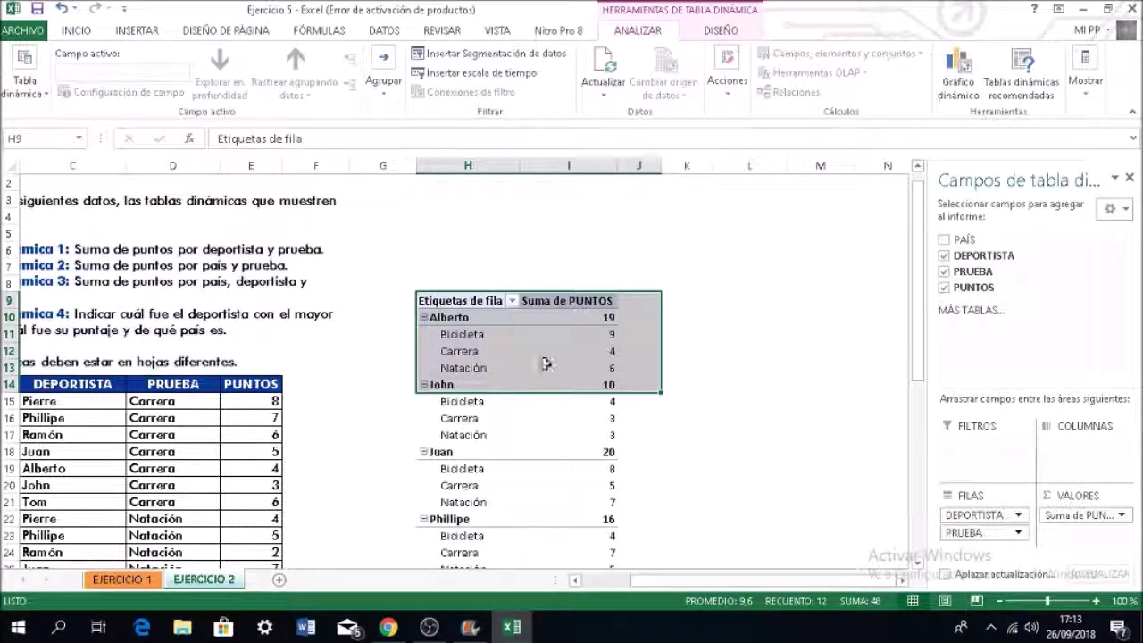
scroll(548, 441, down, 5)
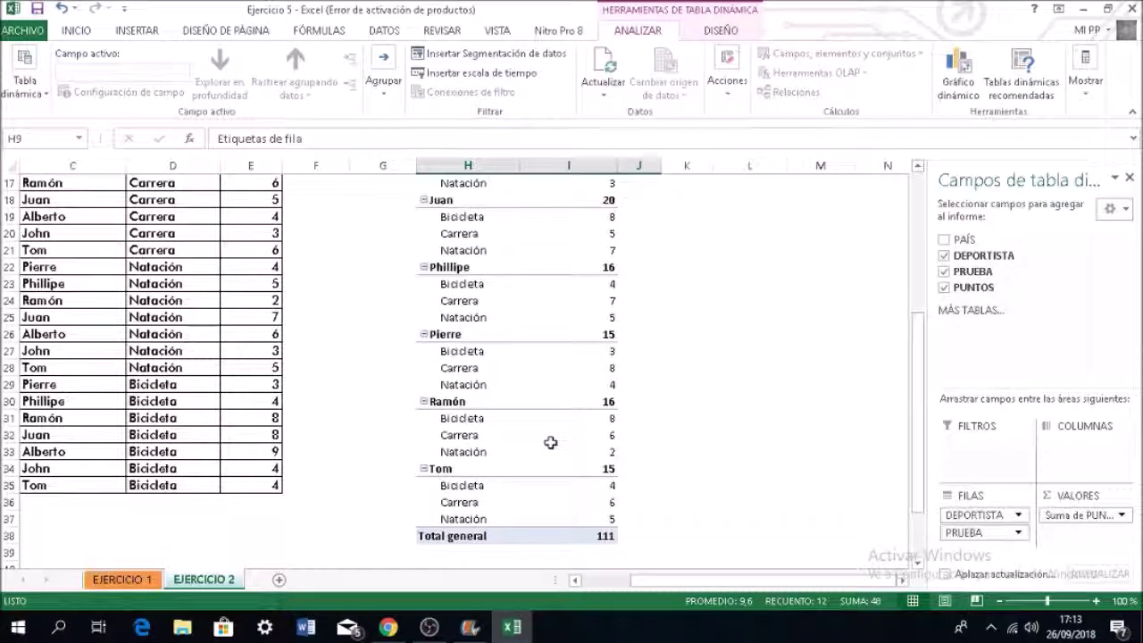
scroll(550, 443, up, 5)
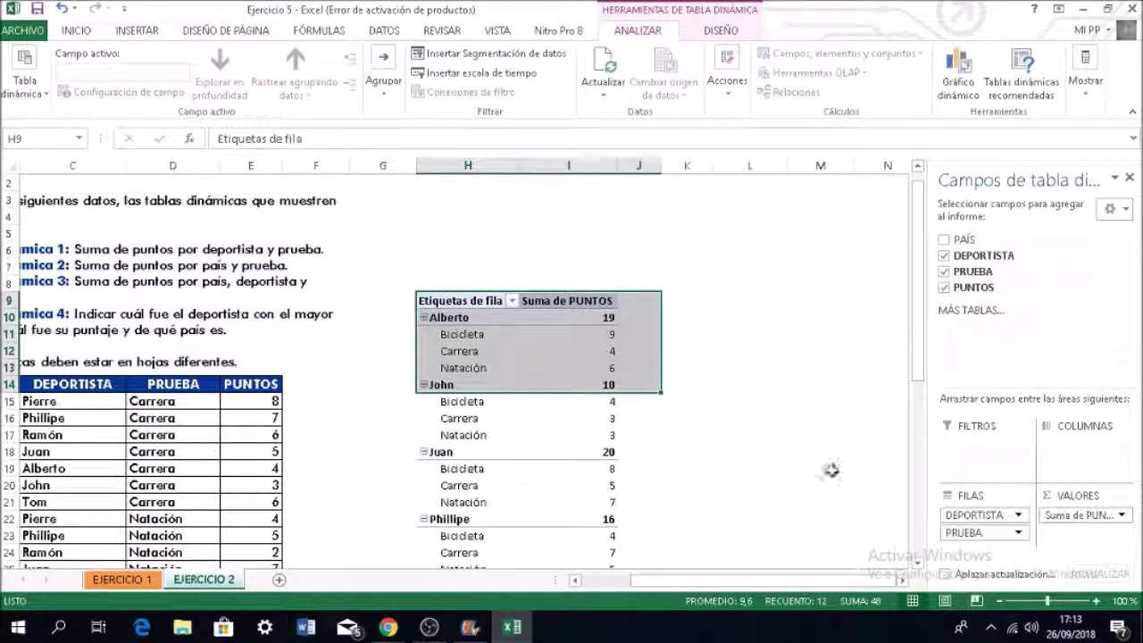
drag(962, 529, 1071, 447)
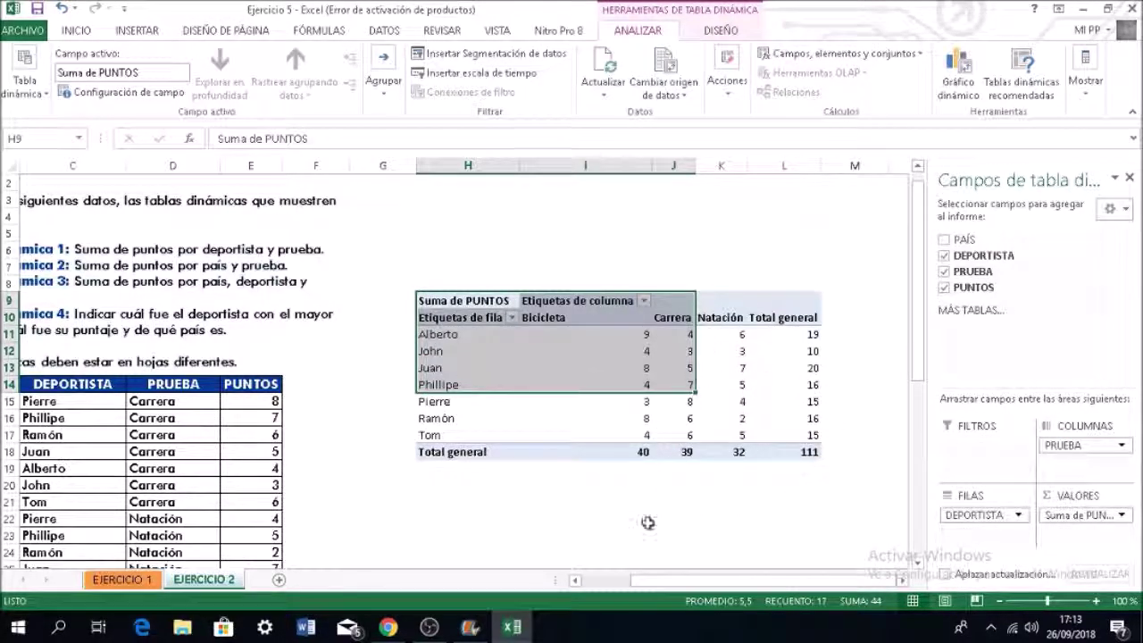
Create a second pivot table from B14:E35 of EJERCICIO 2, placed on the existing sheet at H22:I26
drag(721, 581, 669, 582)
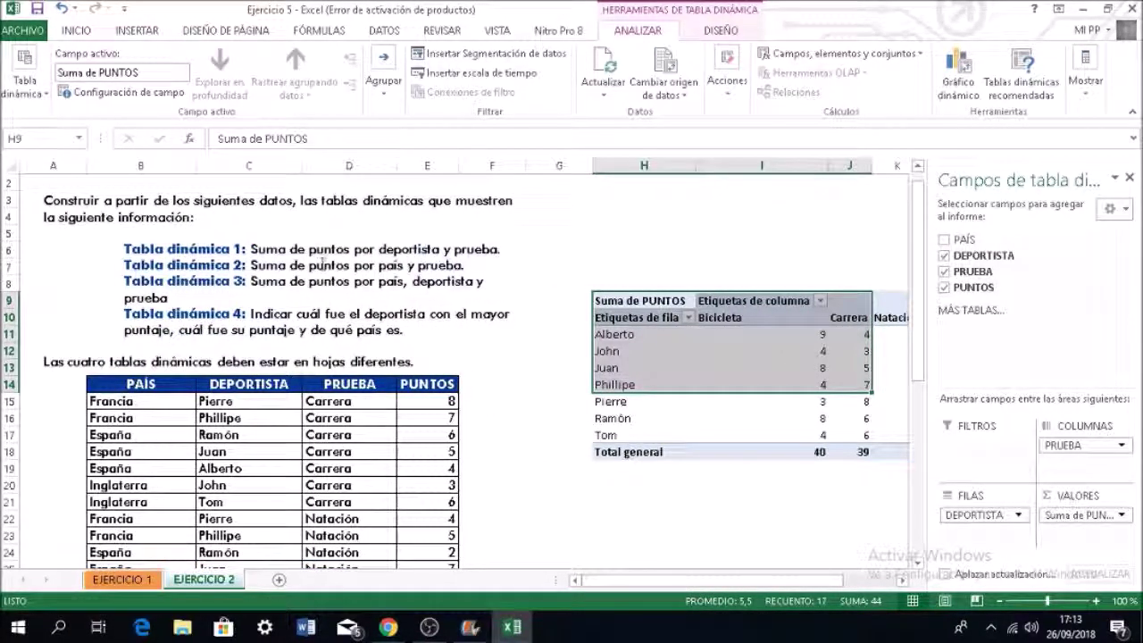
scroll(268, 281, down, 2)
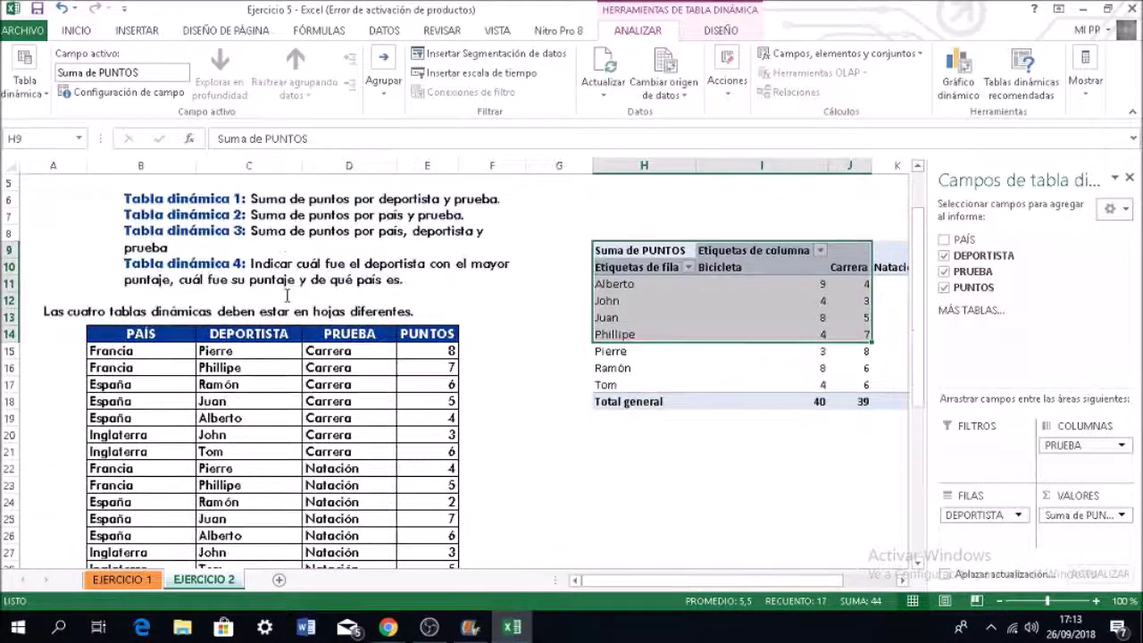
click(181, 287)
drag(181, 292, 415, 534)
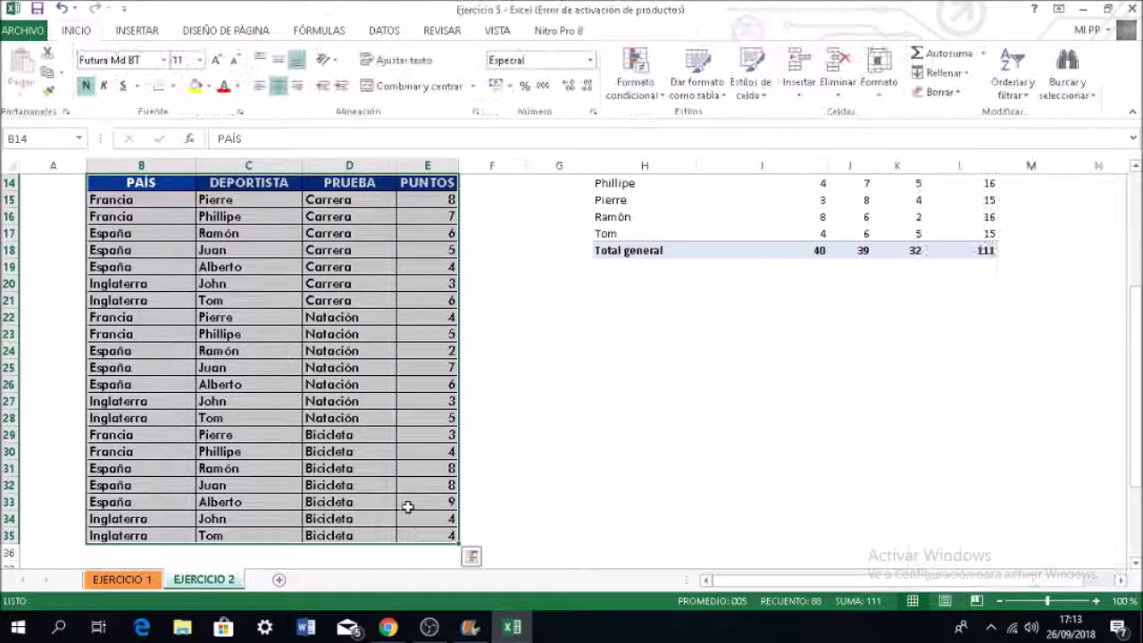
scroll(408, 502, up, 5)
scroll(408, 503, down, 1)
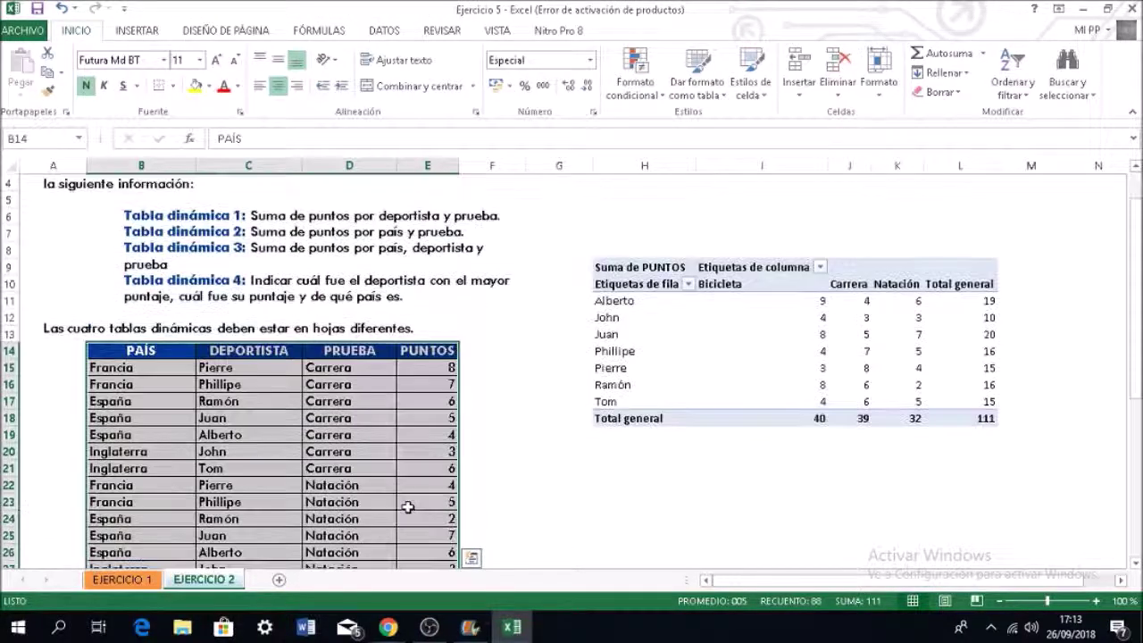
click(148, 34)
click(34, 82)
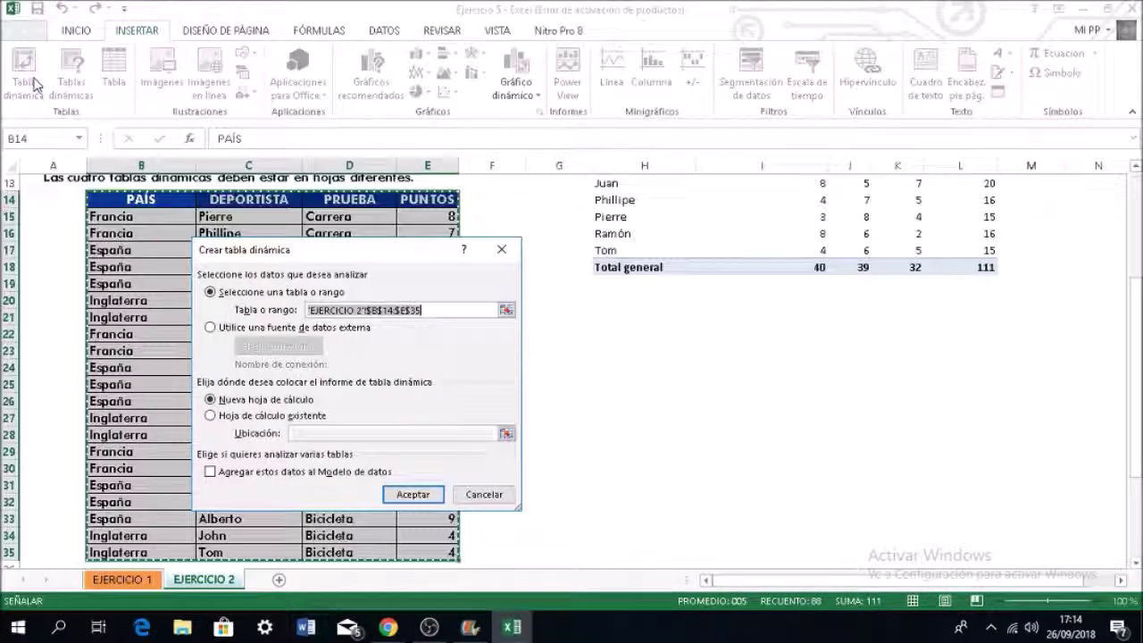
click(225, 417)
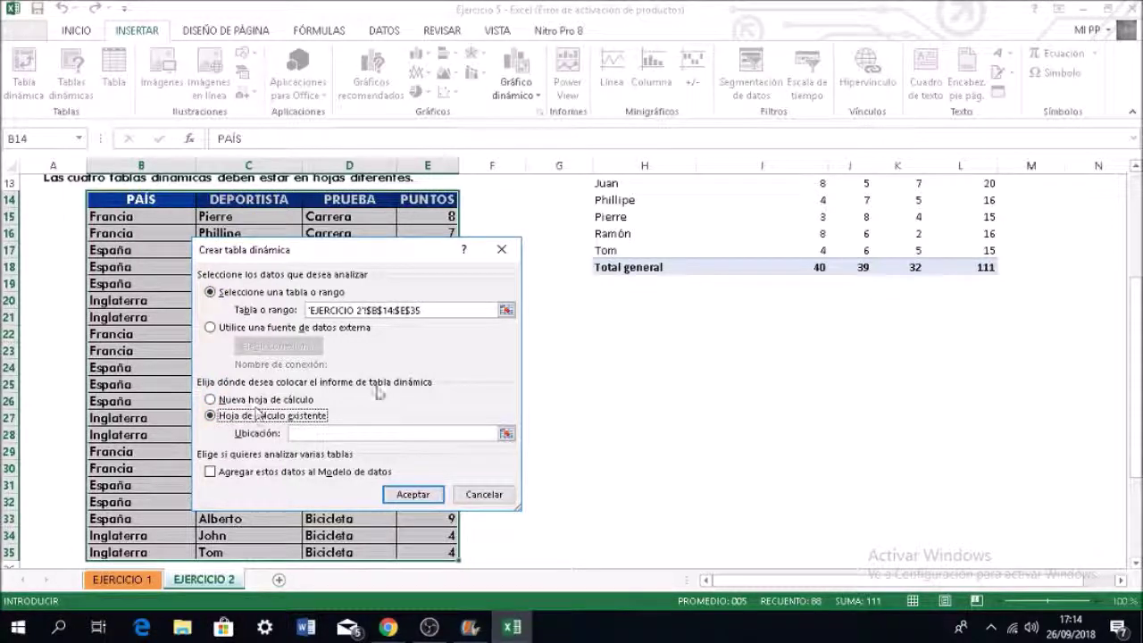
click(603, 327)
drag(603, 327, 753, 401)
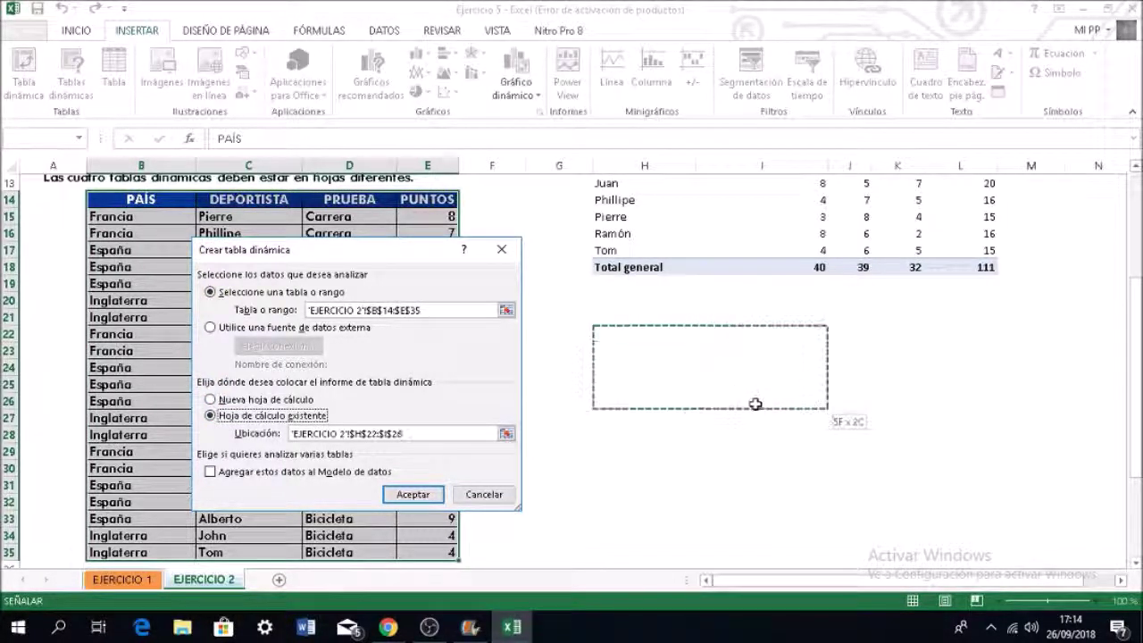
click(412, 494)
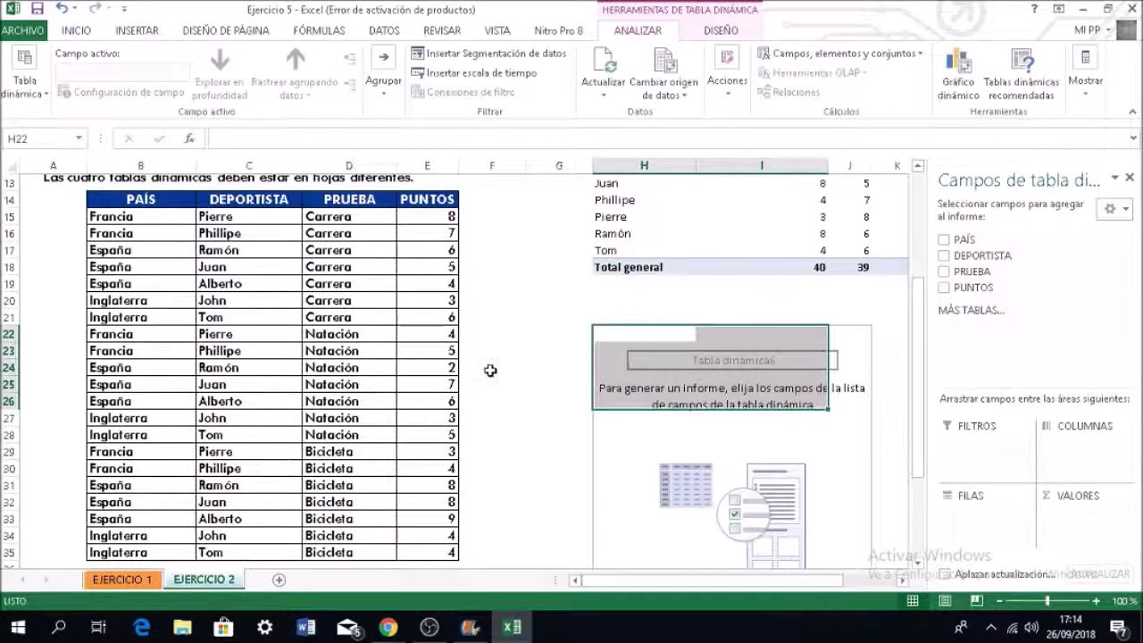
Lay out the second pivot table with PAÍS as rows, PRUEBA as columns and the sum of PUNTOS as values
scroll(490, 370, up, 3)
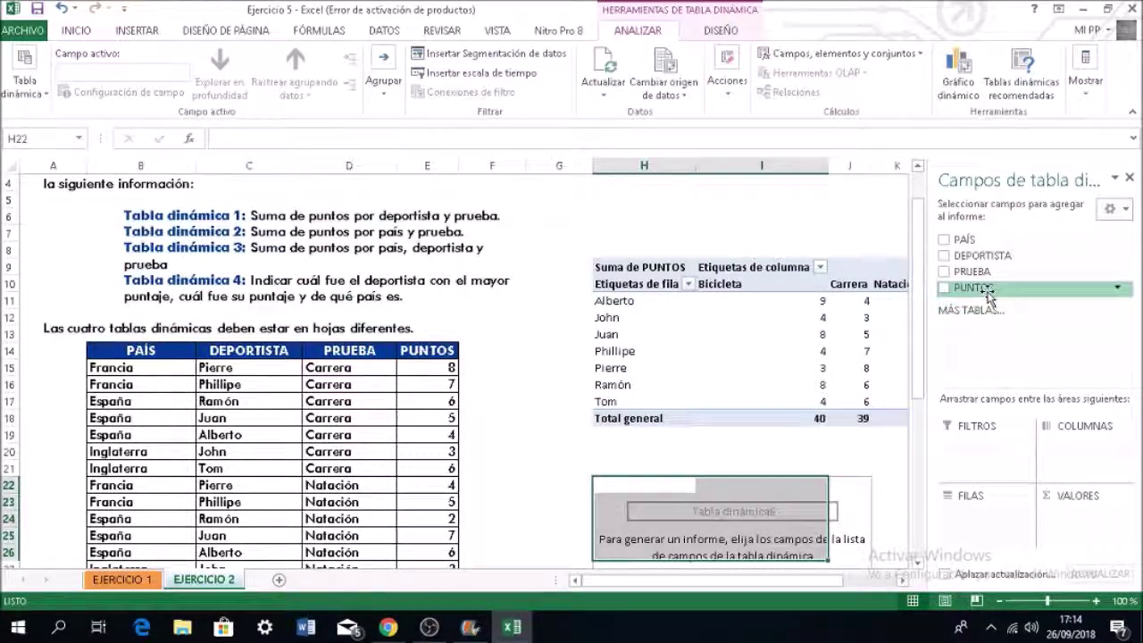
drag(964, 240, 975, 525)
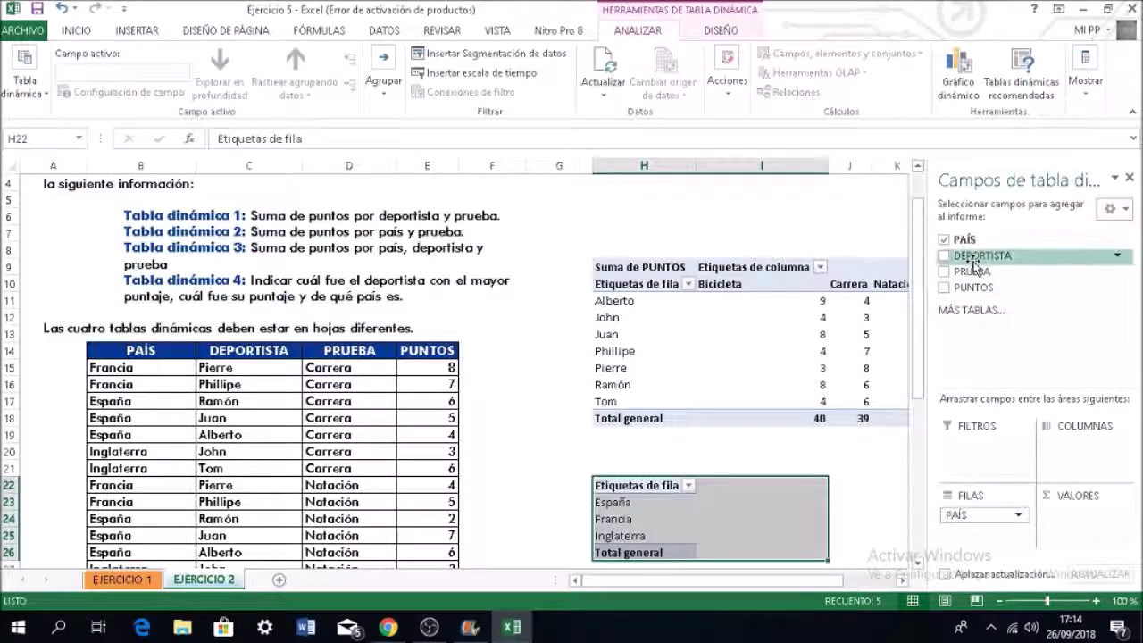
drag(973, 272, 1074, 455)
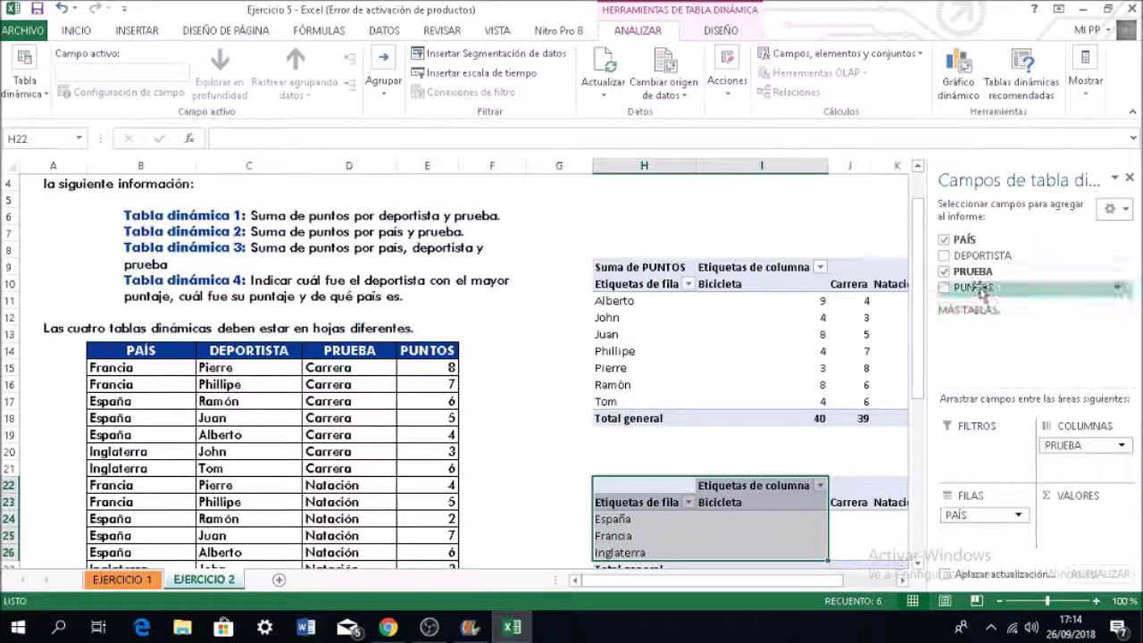
drag(980, 292, 1076, 525)
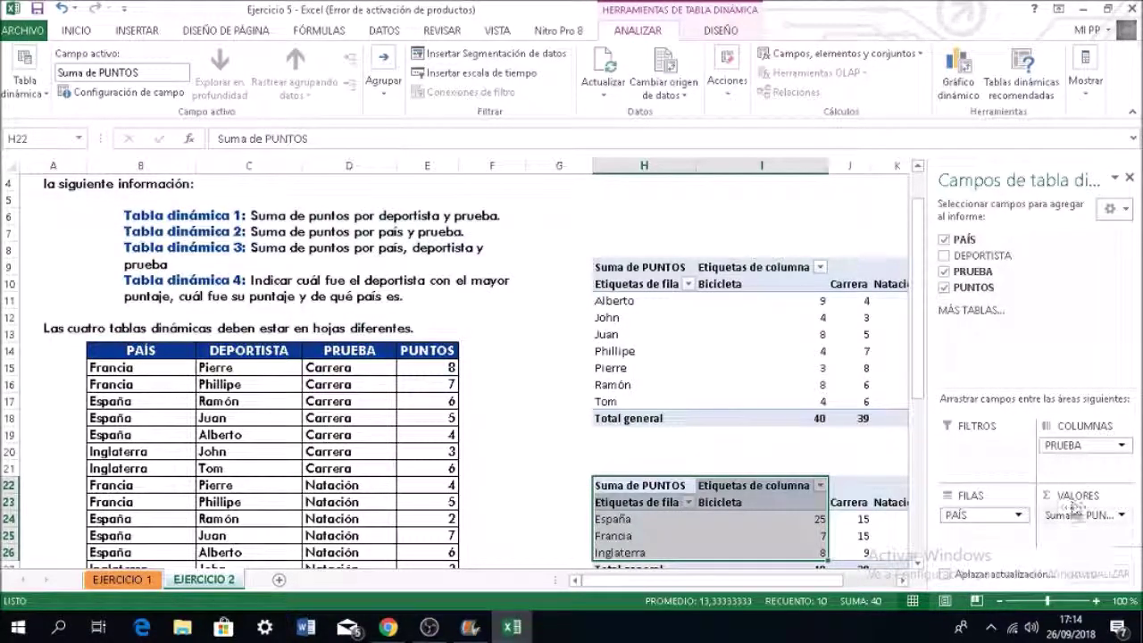
scroll(814, 431, down, 3)
click(791, 482)
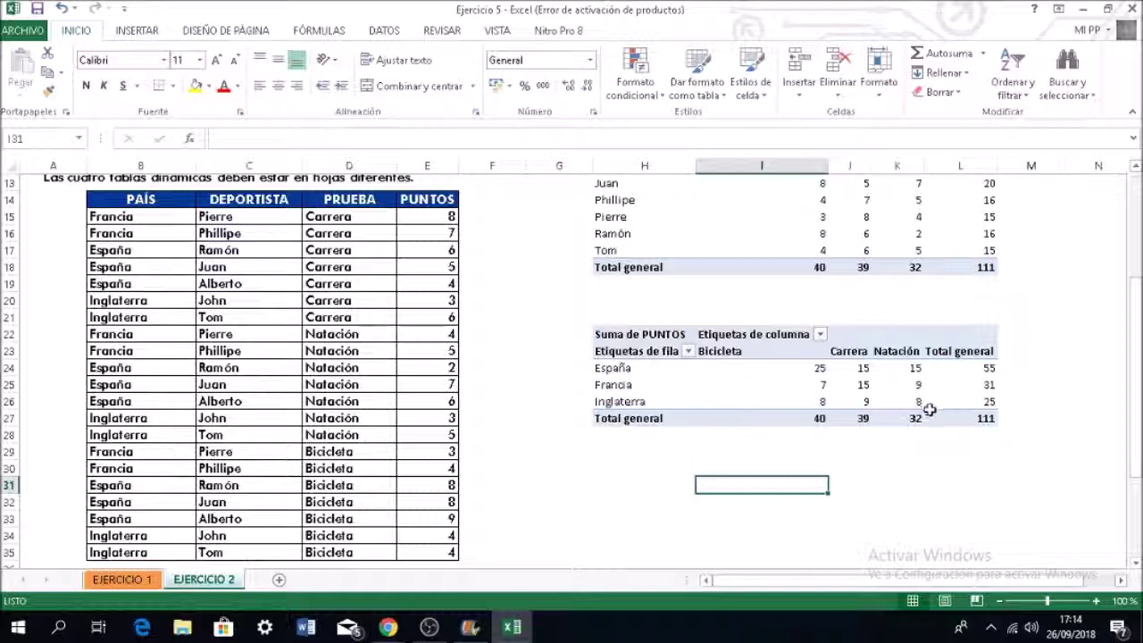
Create a third pivot table from B14:E35 of EJERCICIO 2, placed on the existing sheet at H30:I33
scroll(776, 453, up, 4)
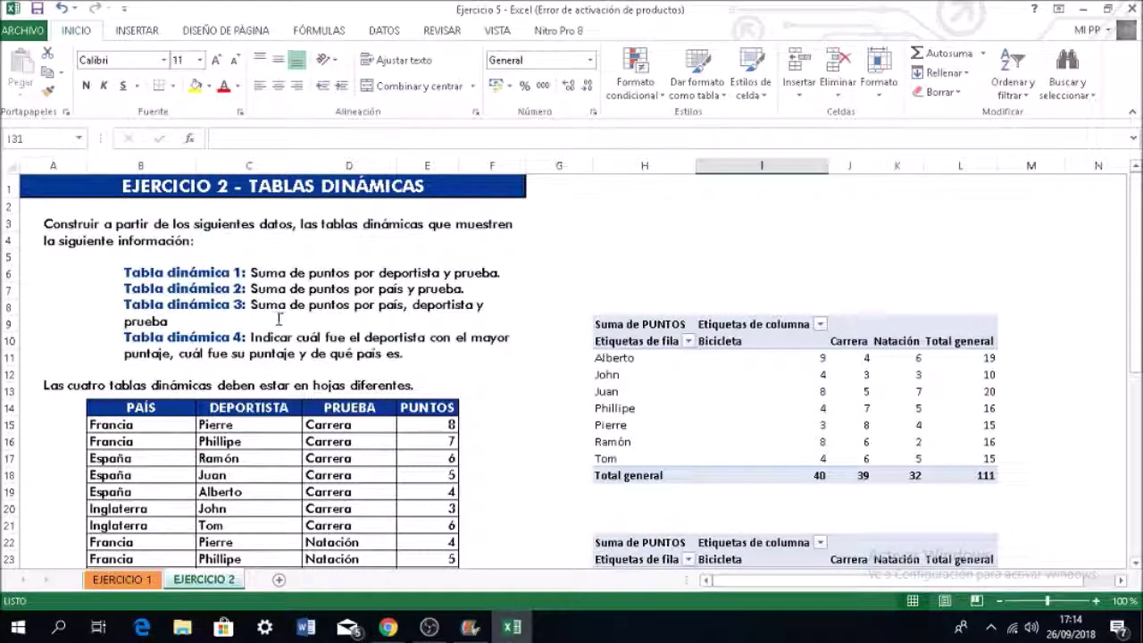
scroll(278, 319, down, 4)
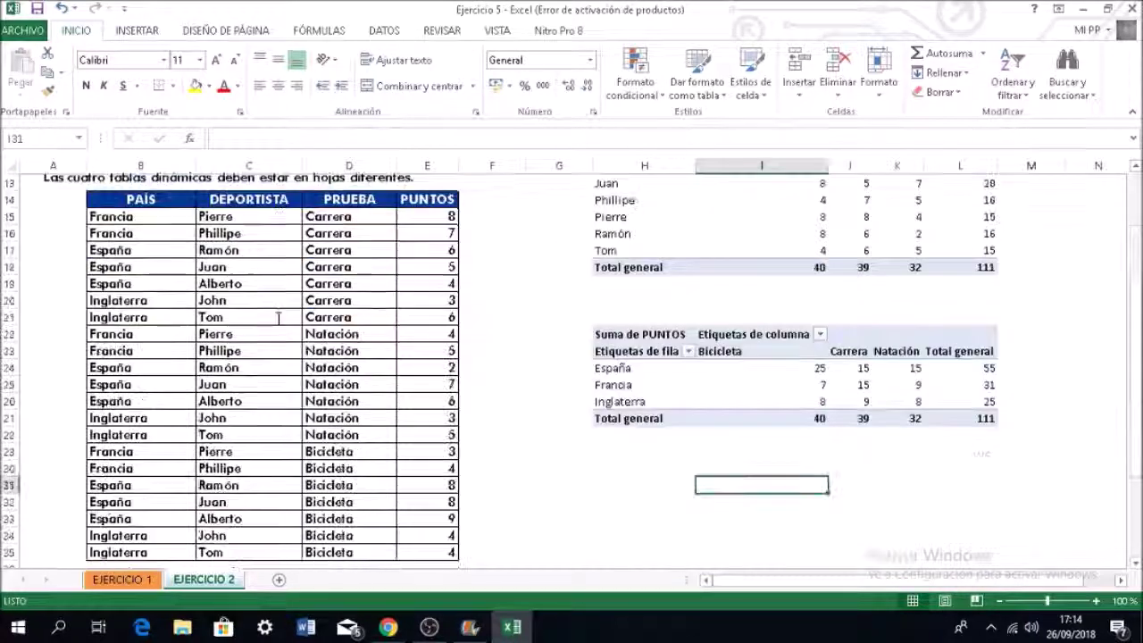
click(142, 199)
drag(191, 226, 426, 466)
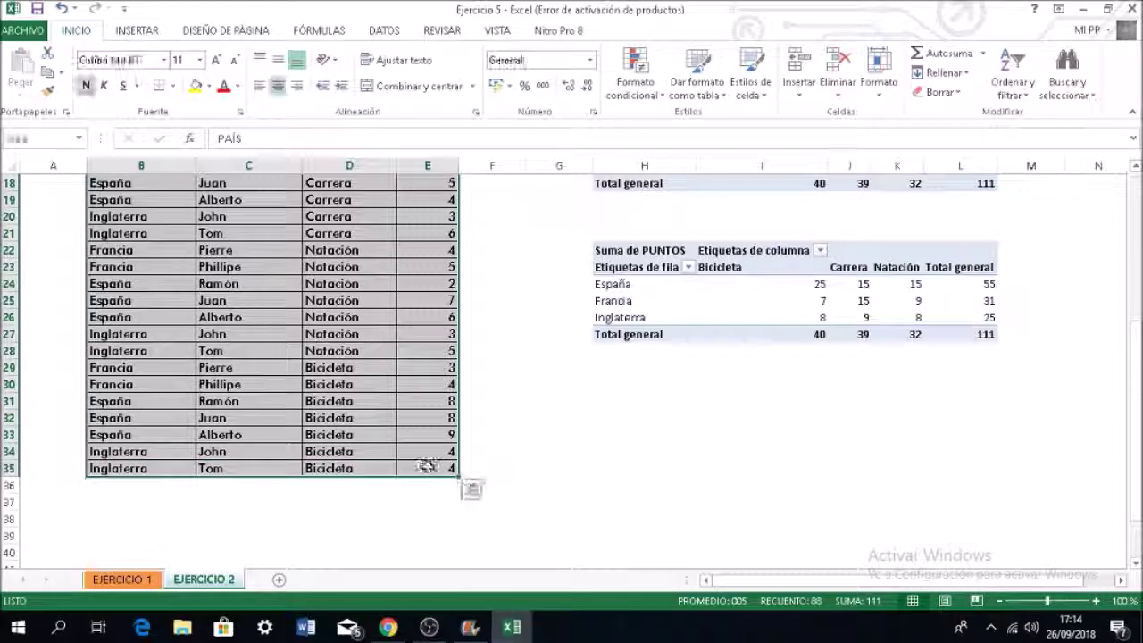
click(137, 30)
click(71, 69)
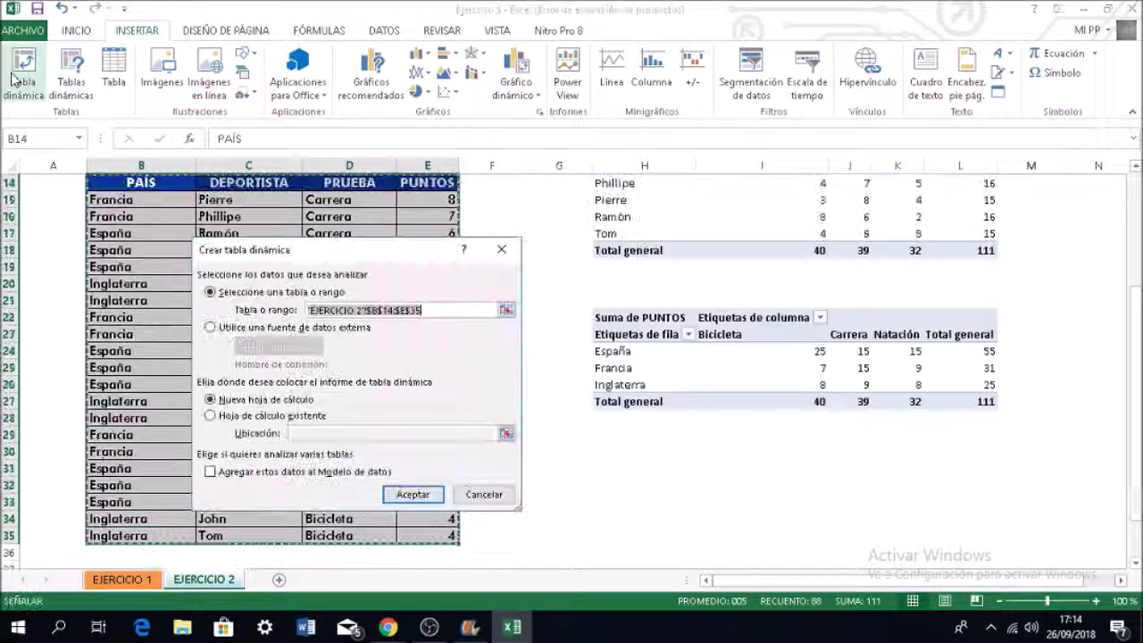
click(223, 416)
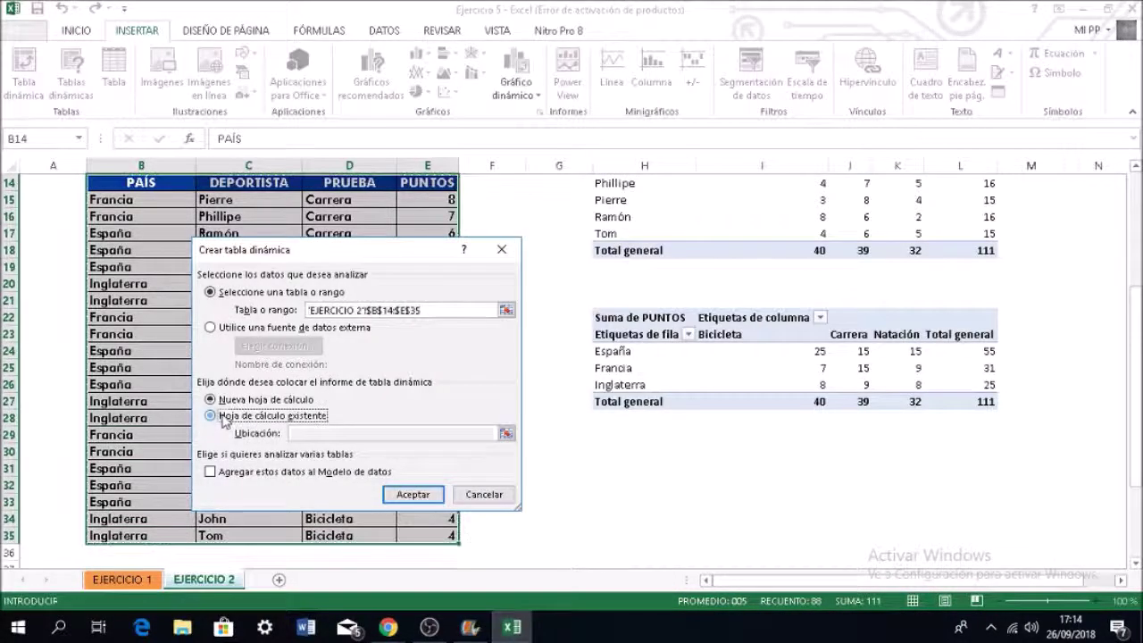
drag(611, 453, 804, 504)
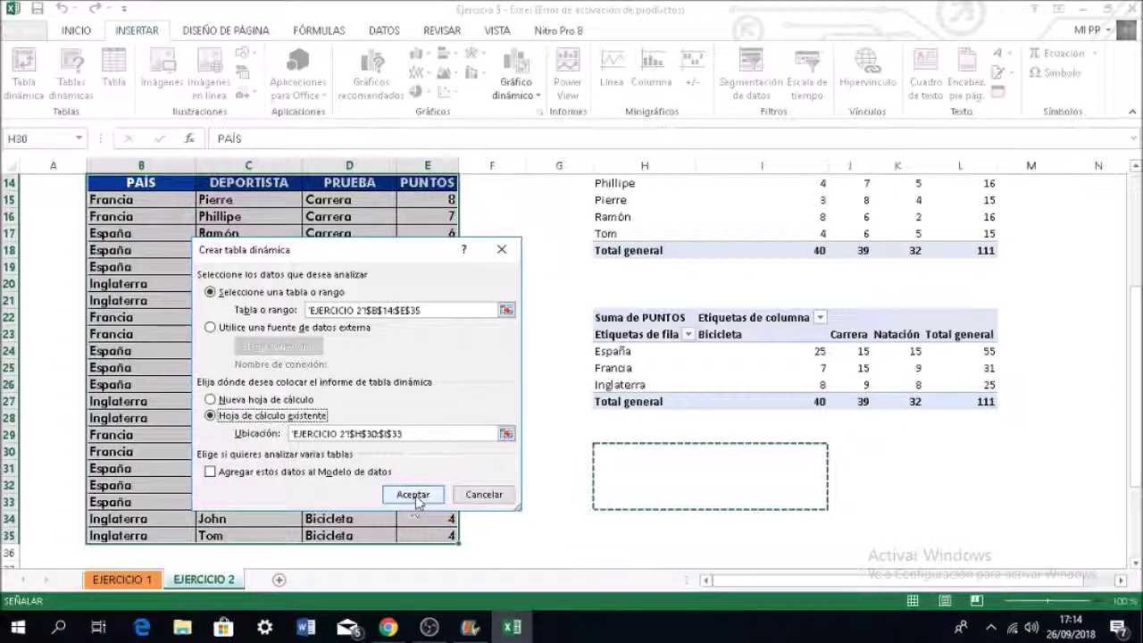
click(413, 495)
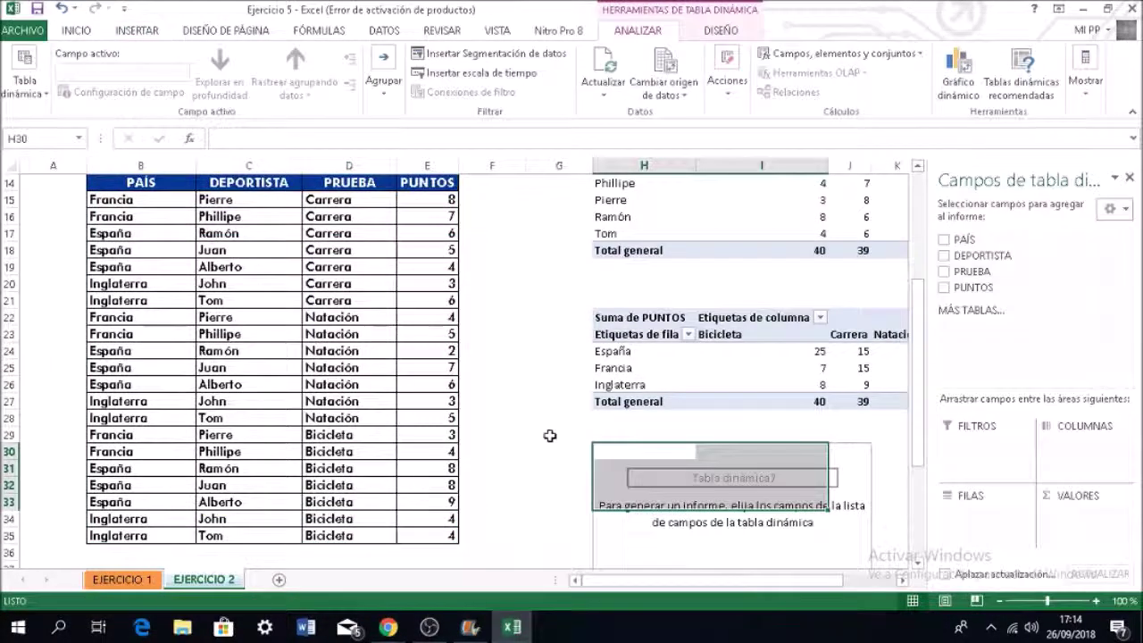
Lay out the third pivot table with DEPORTISTA as rows, PAÍS as columns and the sum of PUNTOS as values
scroll(550, 435, up, 3)
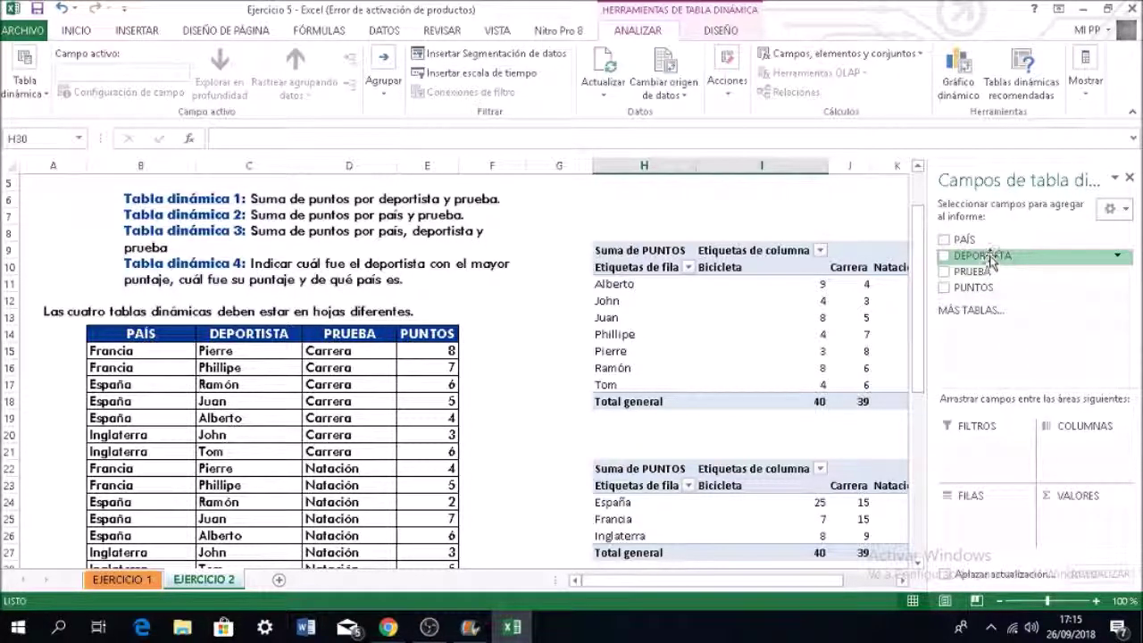
drag(990, 259, 983, 531)
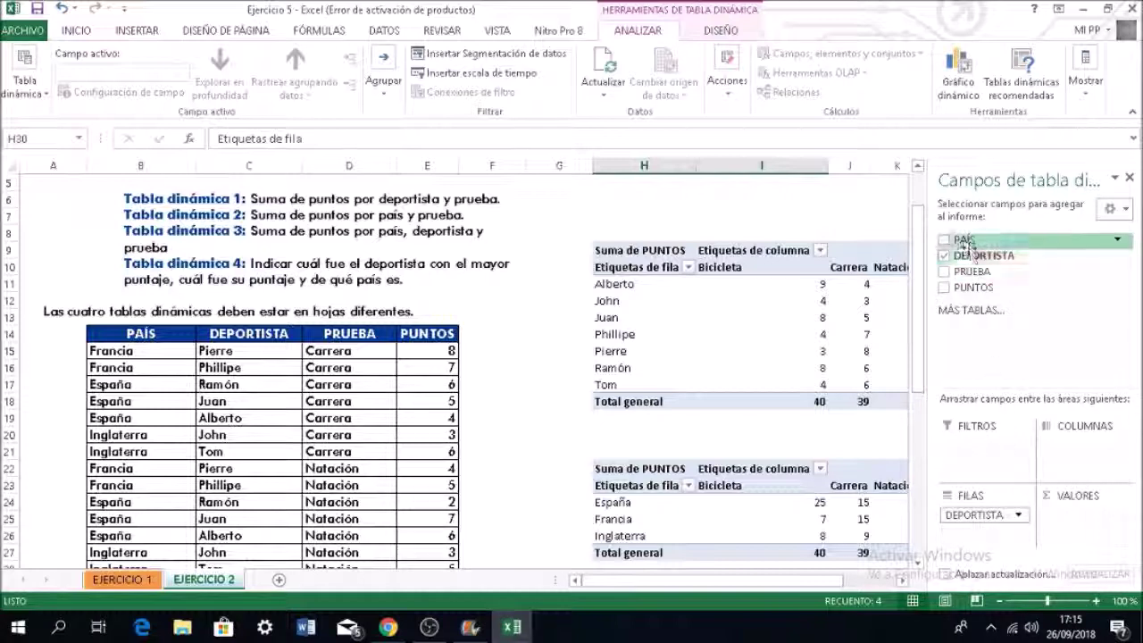
drag(964, 239, 1071, 448)
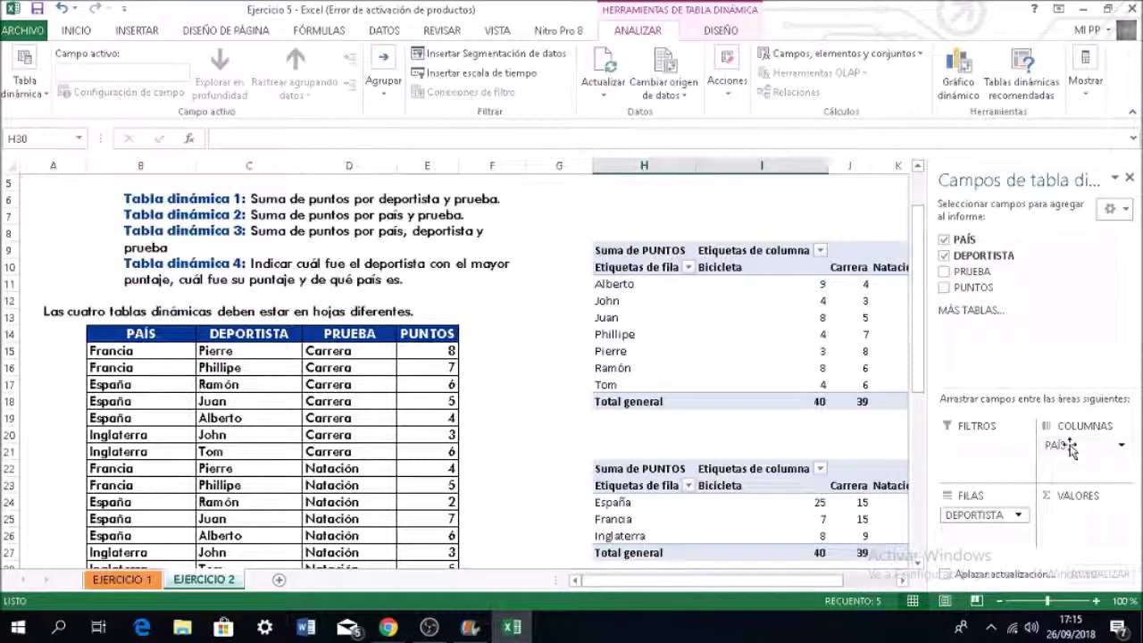
drag(975, 288, 1076, 523)
scroll(778, 403, down, 6)
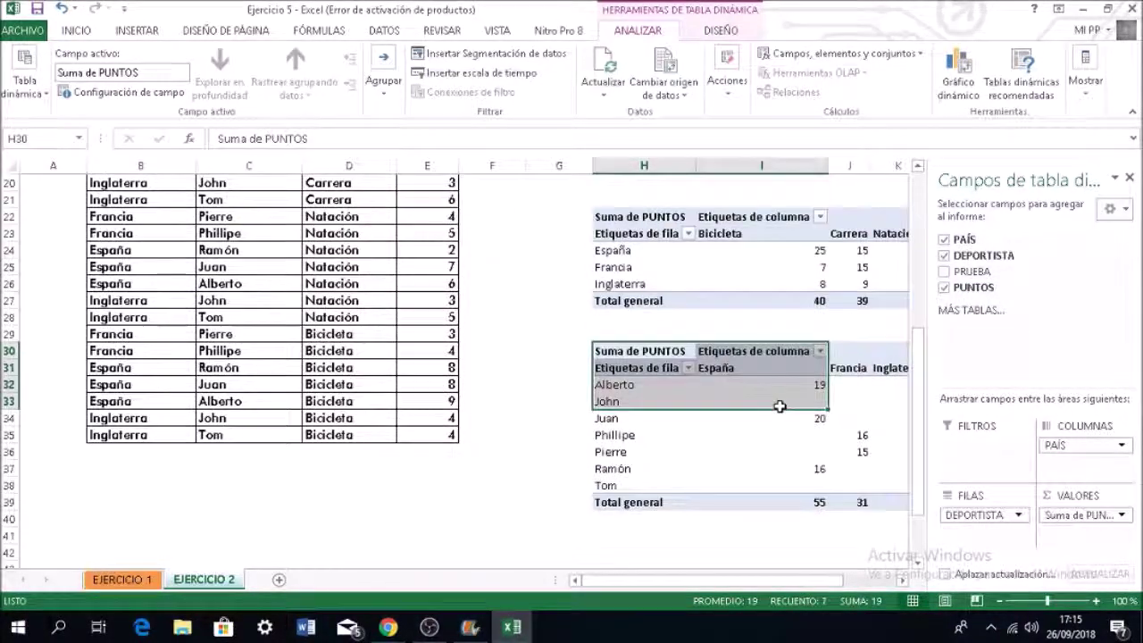
click(791, 513)
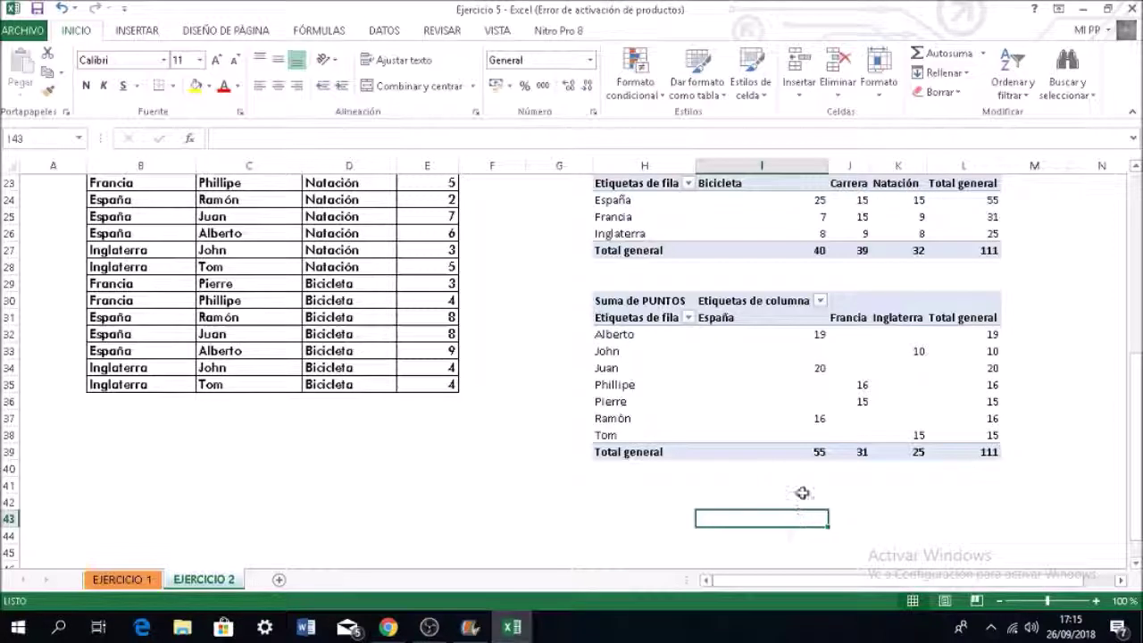
mouse_move(772, 385)
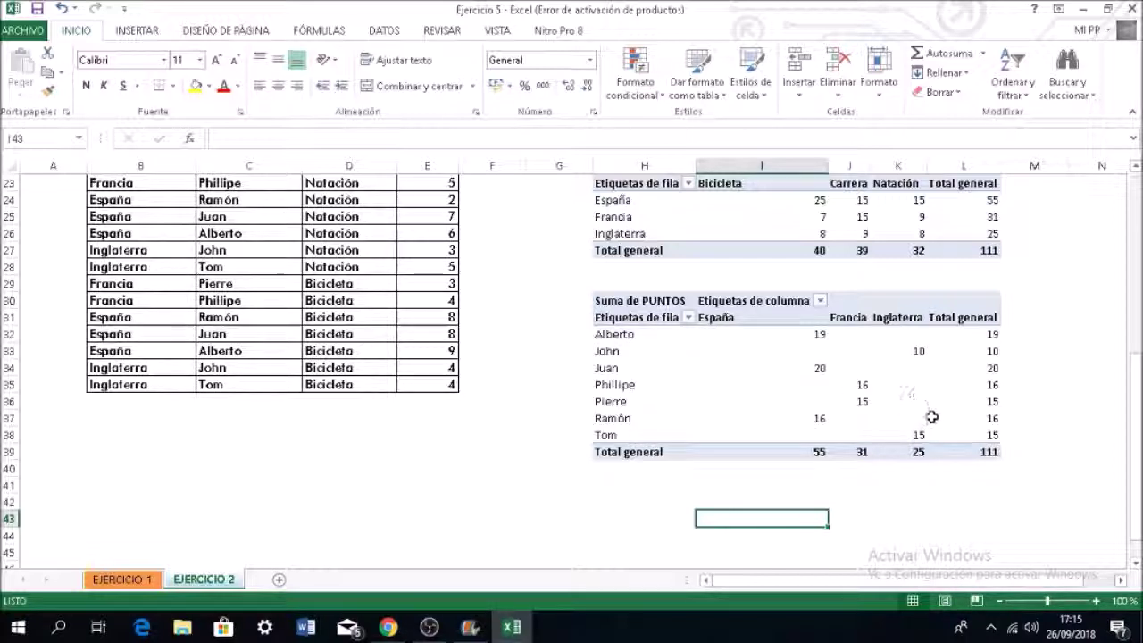
Create a fourth pivot table from B14:E35 of EJERCICIO 2, placed on the existing sheet at H41:J46
mouse_move(972, 427)
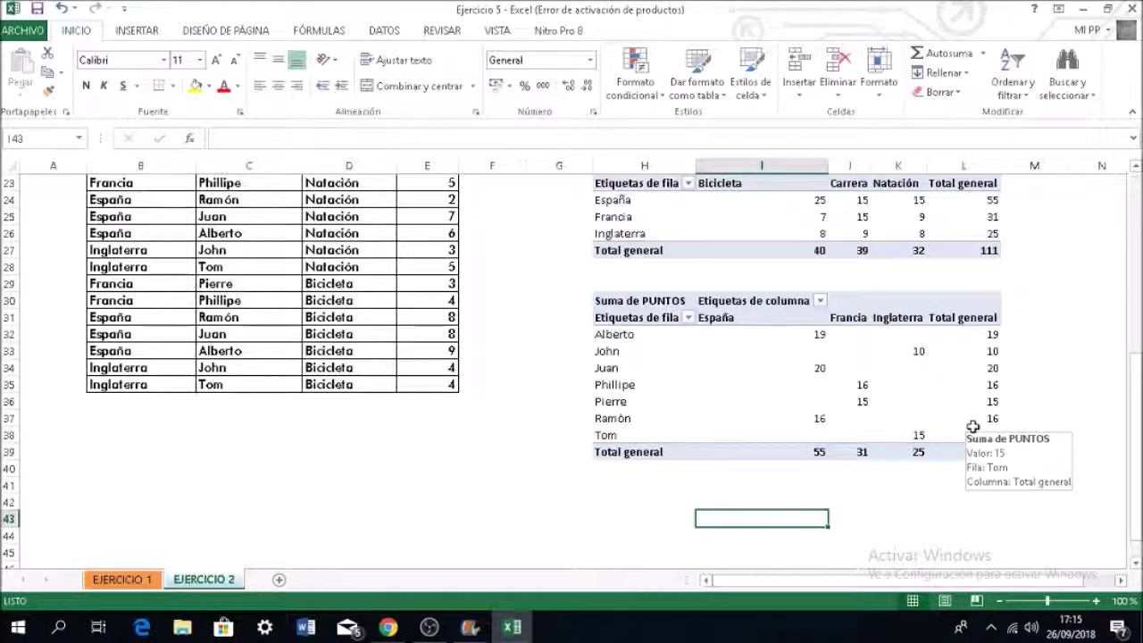
scroll(516, 382, up, 7)
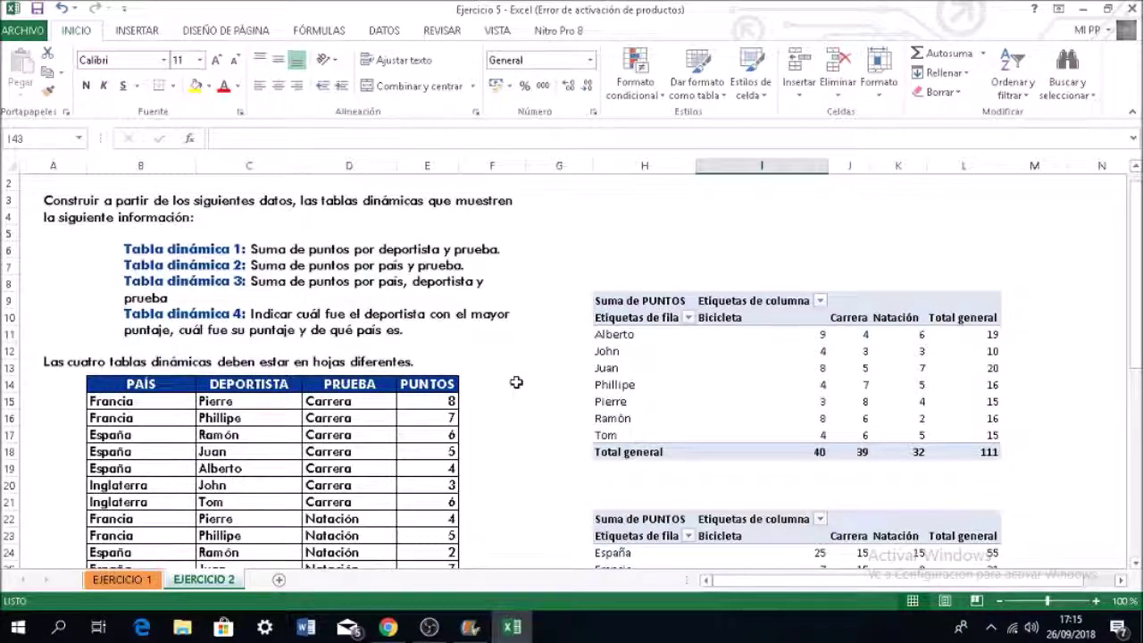
scroll(516, 382, down, 1)
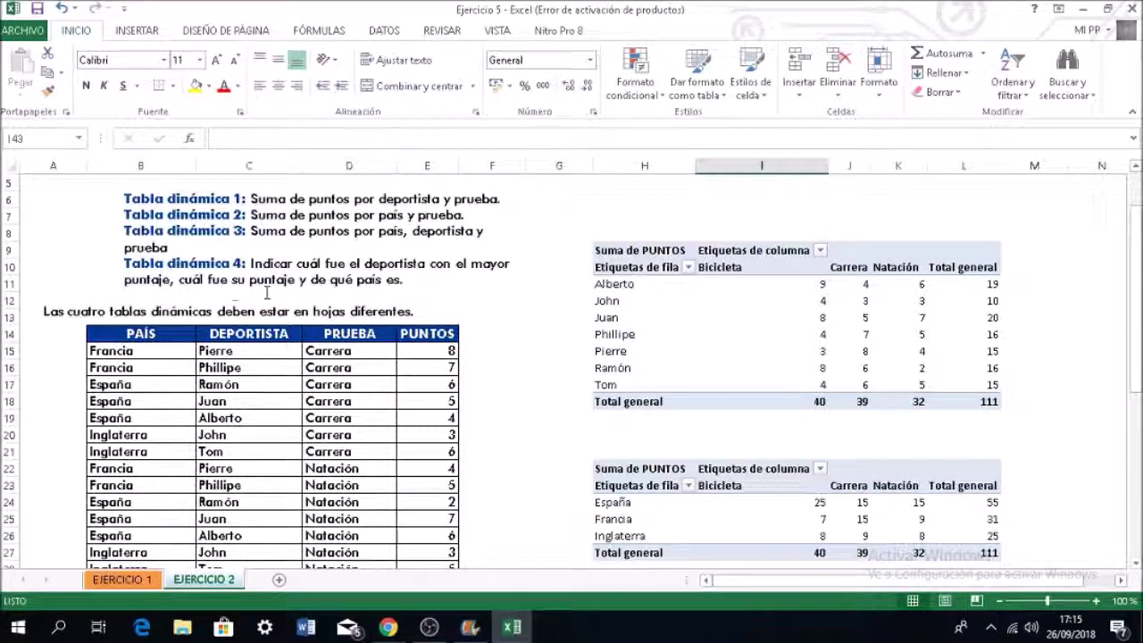
scroll(266, 292, down, 2)
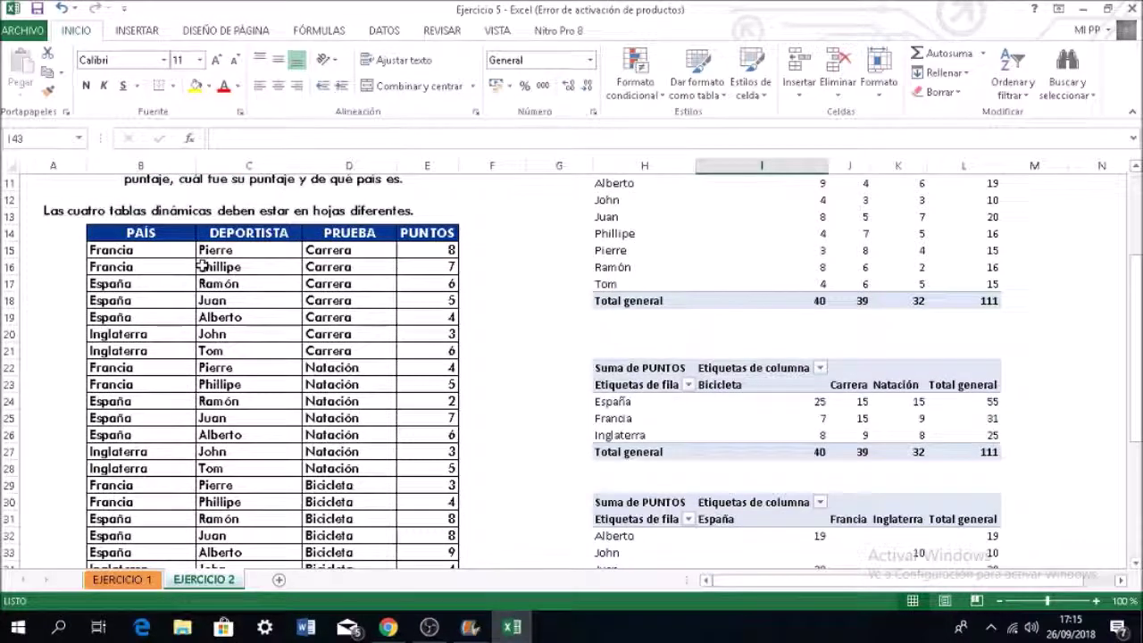
drag(149, 232, 417, 536)
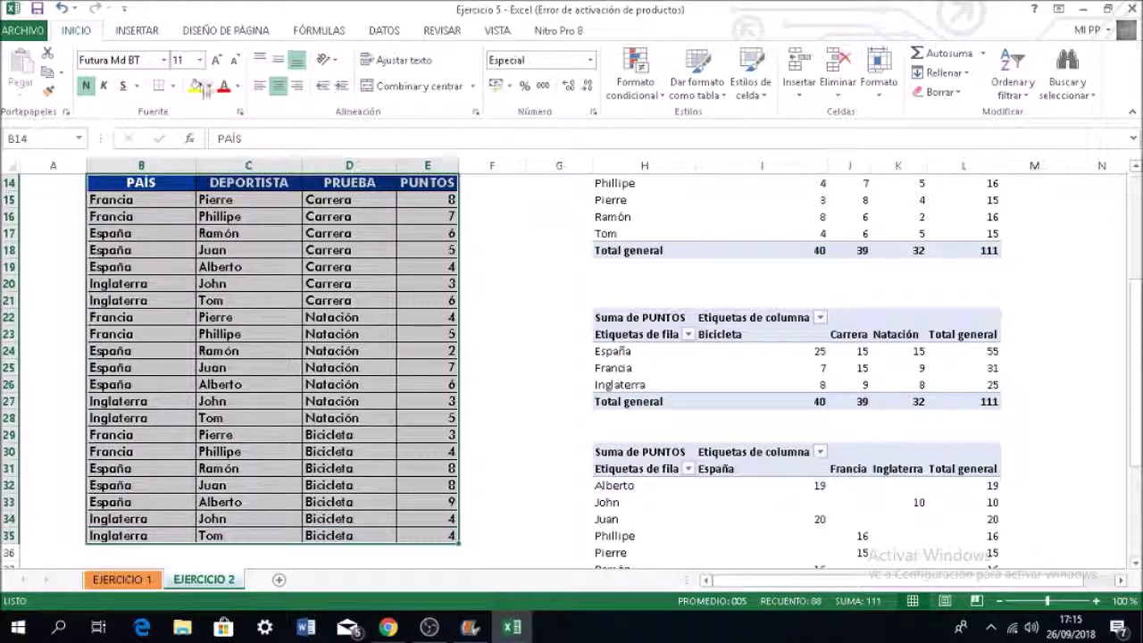
click(125, 33)
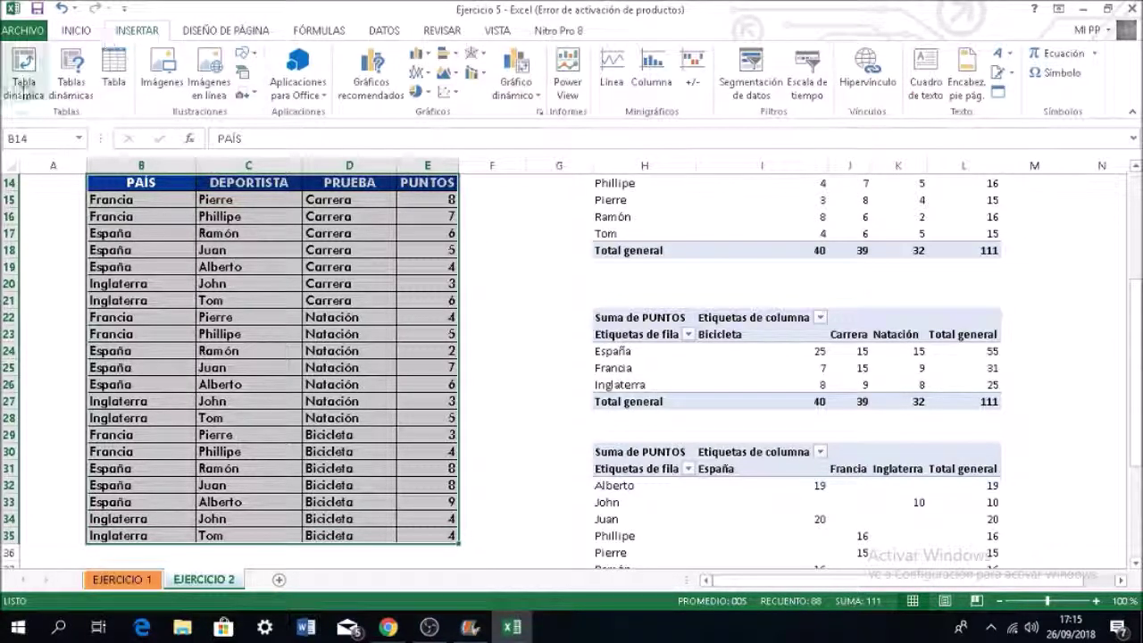
click(25, 79)
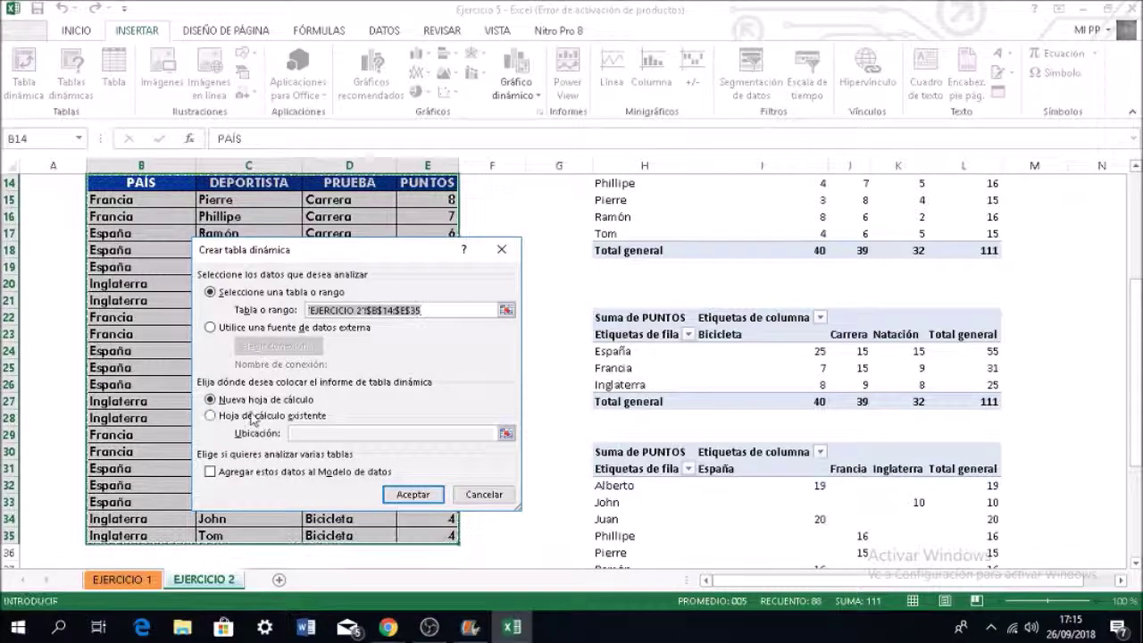
click(211, 415)
scroll(638, 433, down, 6)
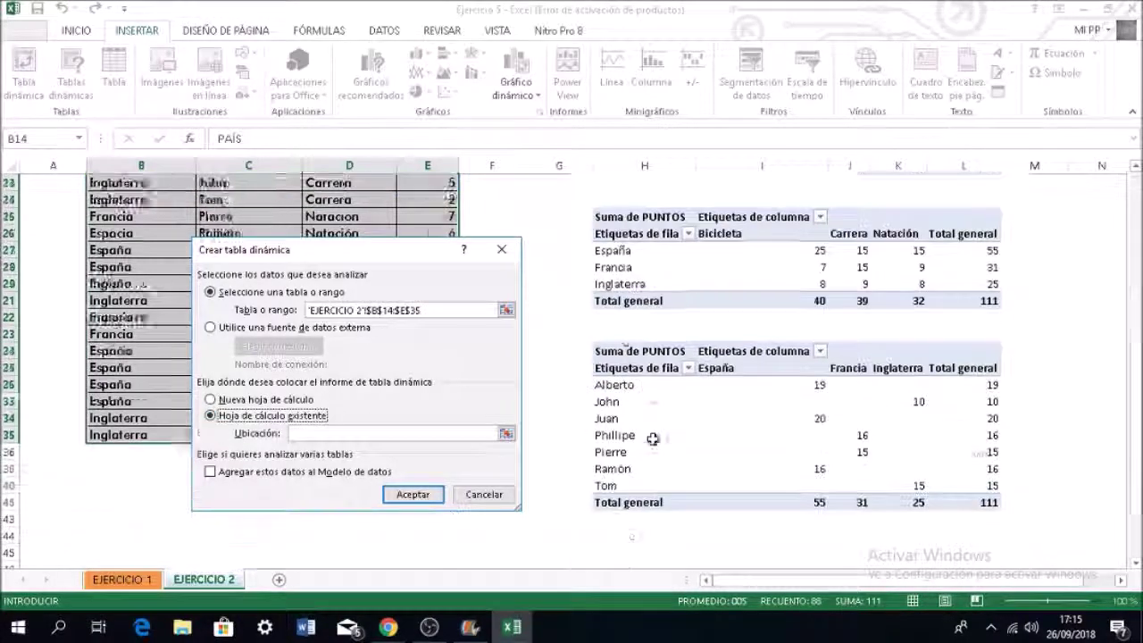
drag(615, 350, 860, 418)
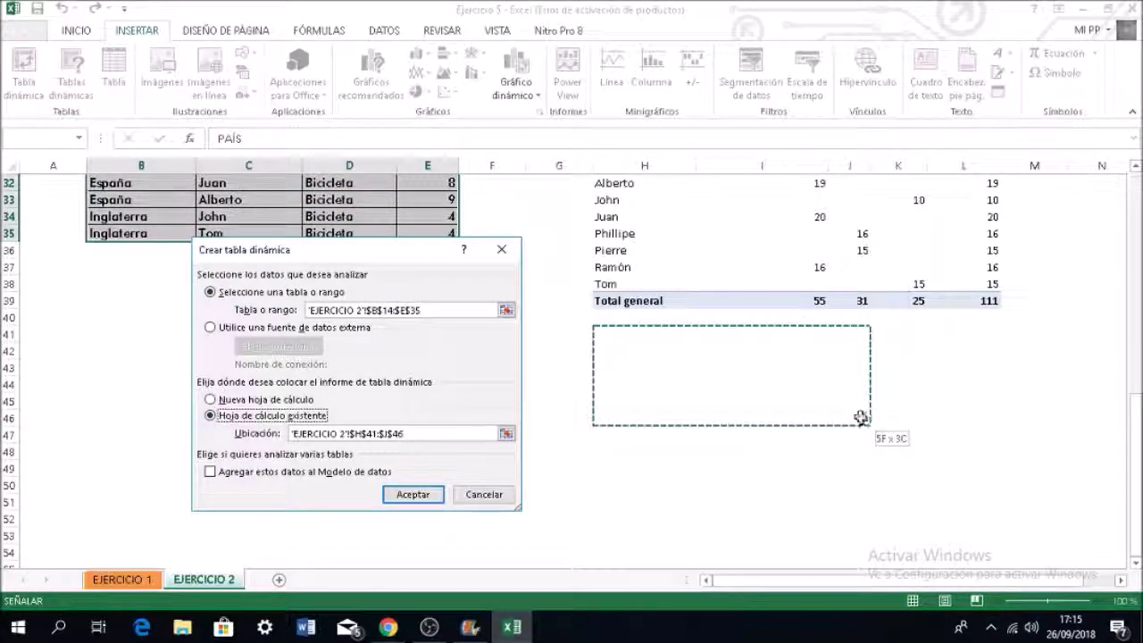
click(415, 494)
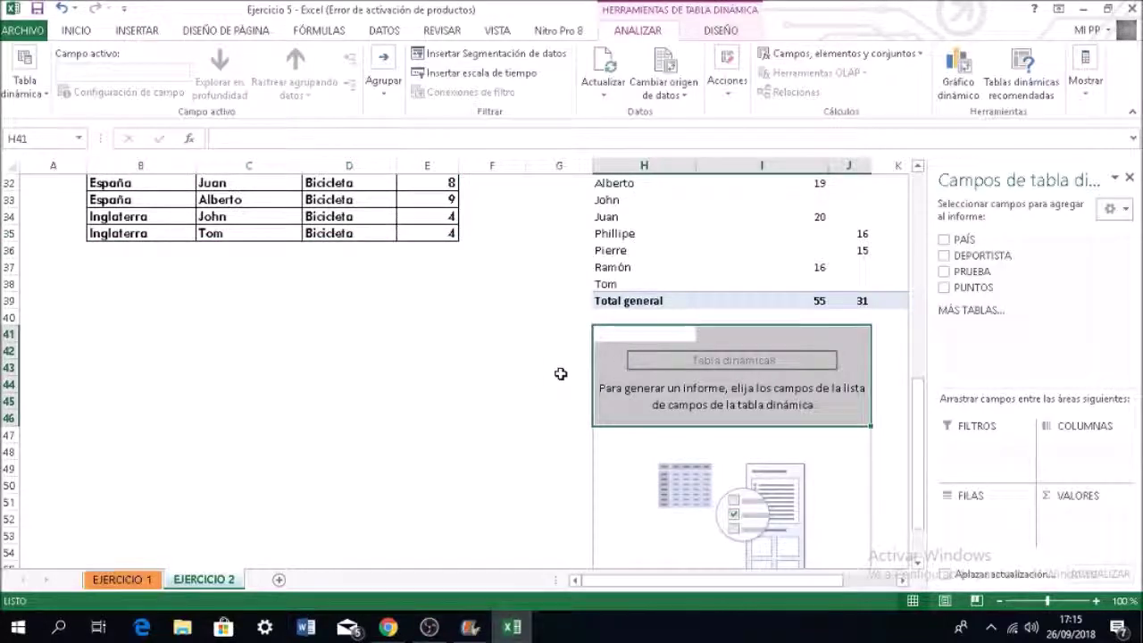
Lay out the fourth pivot table with DEPORTISTA as rows, PAÍS as columns and the sum of PUNTOS as values
scroll(531, 376, up, 9)
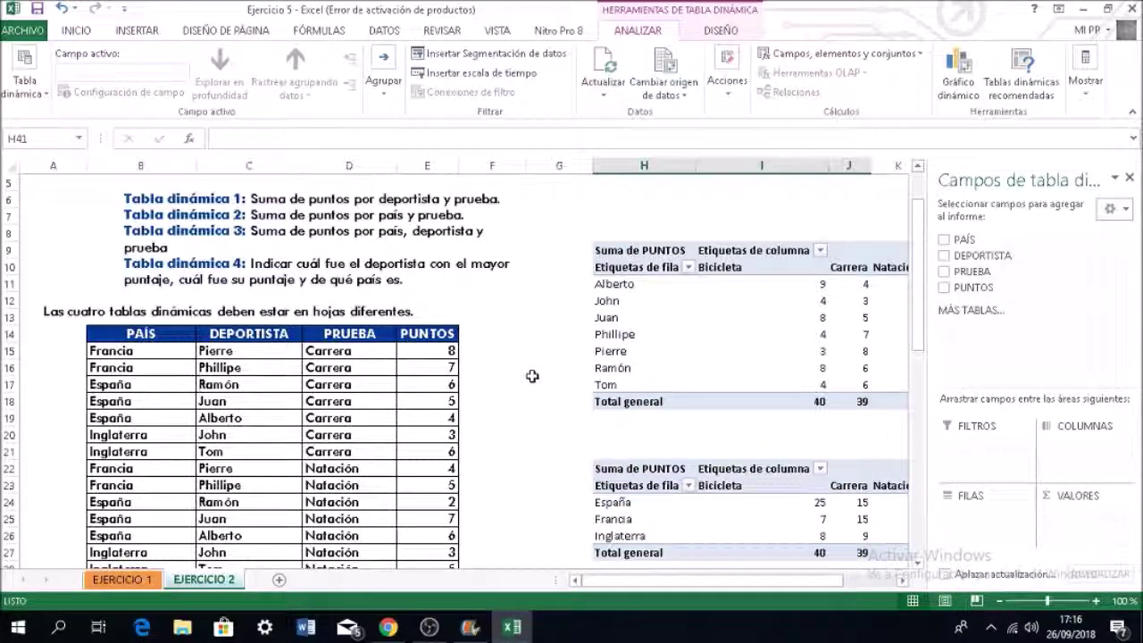
drag(971, 271, 977, 511)
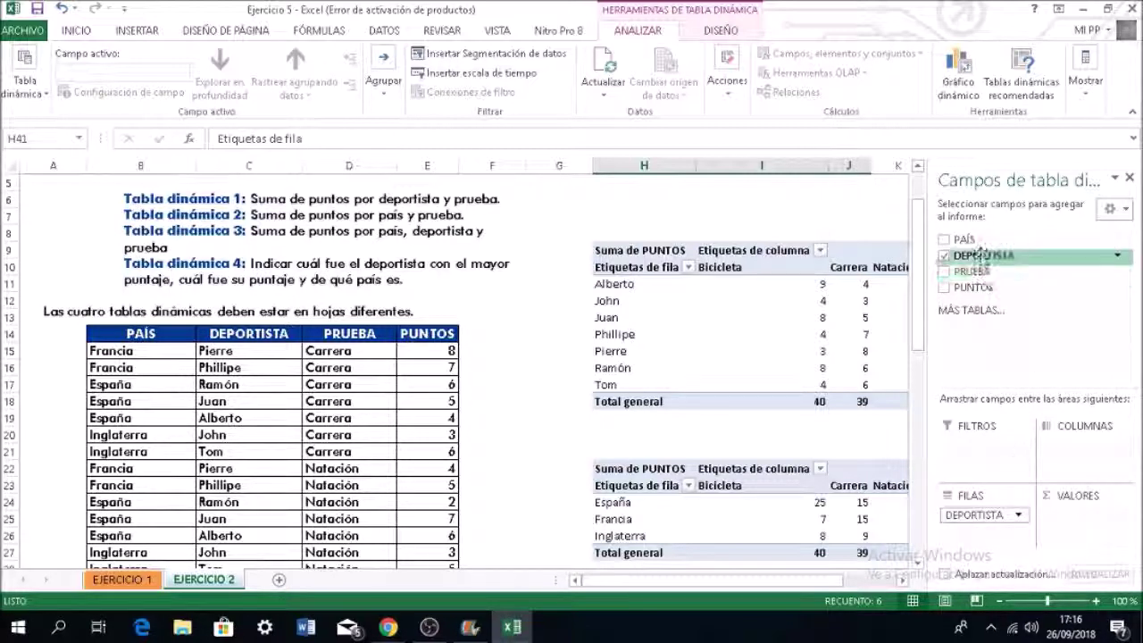
drag(982, 286, 1070, 524)
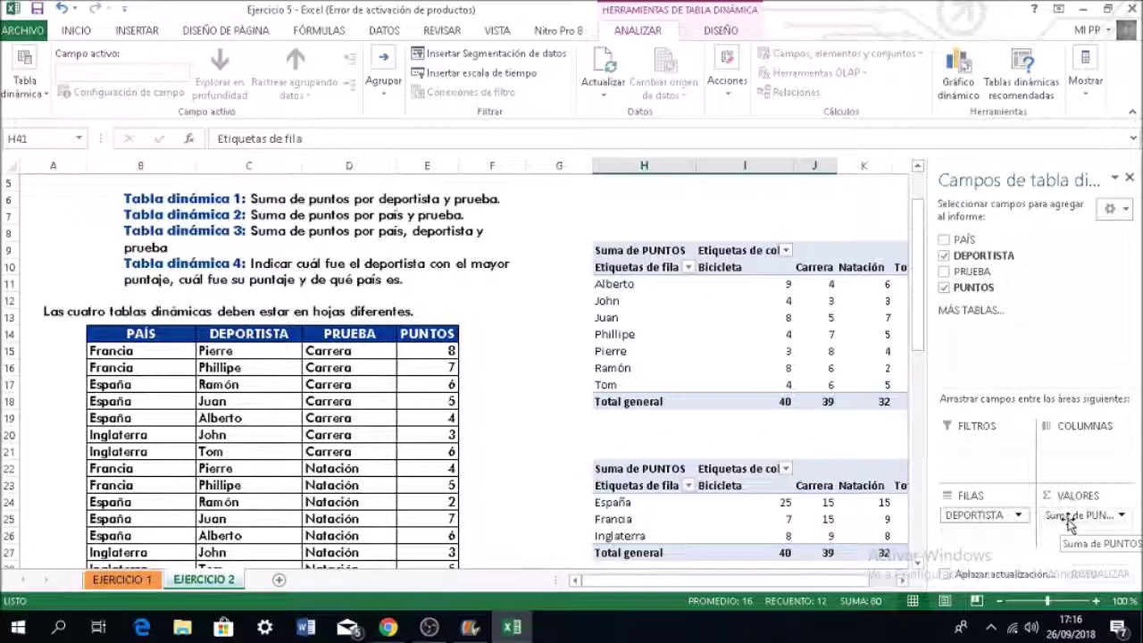
drag(965, 241, 1080, 446)
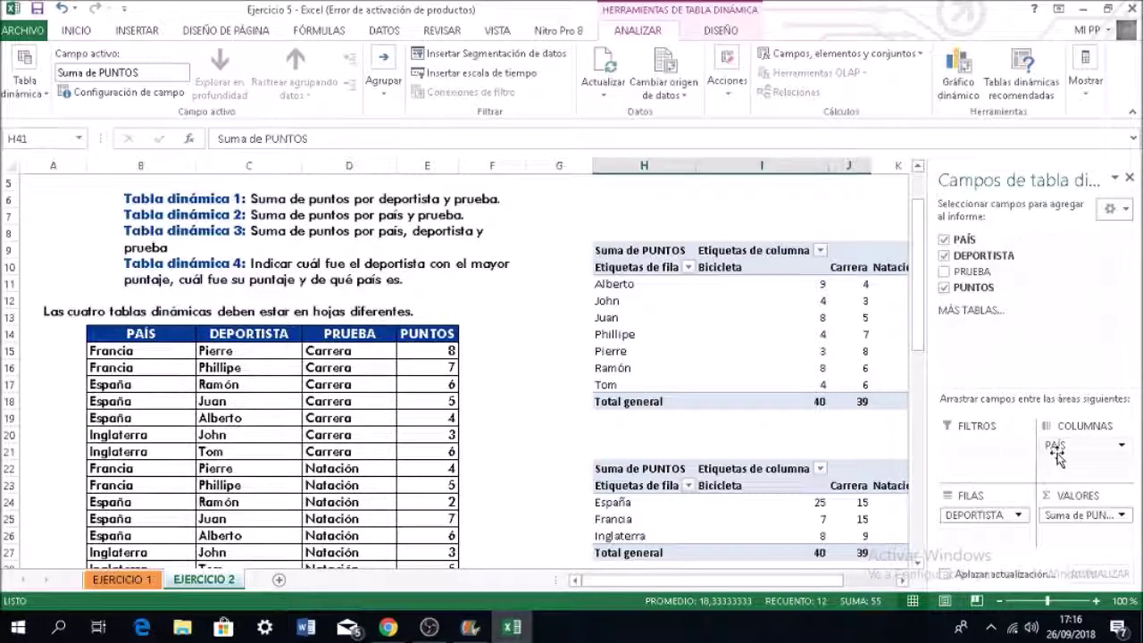
scroll(1057, 455, down, 5)
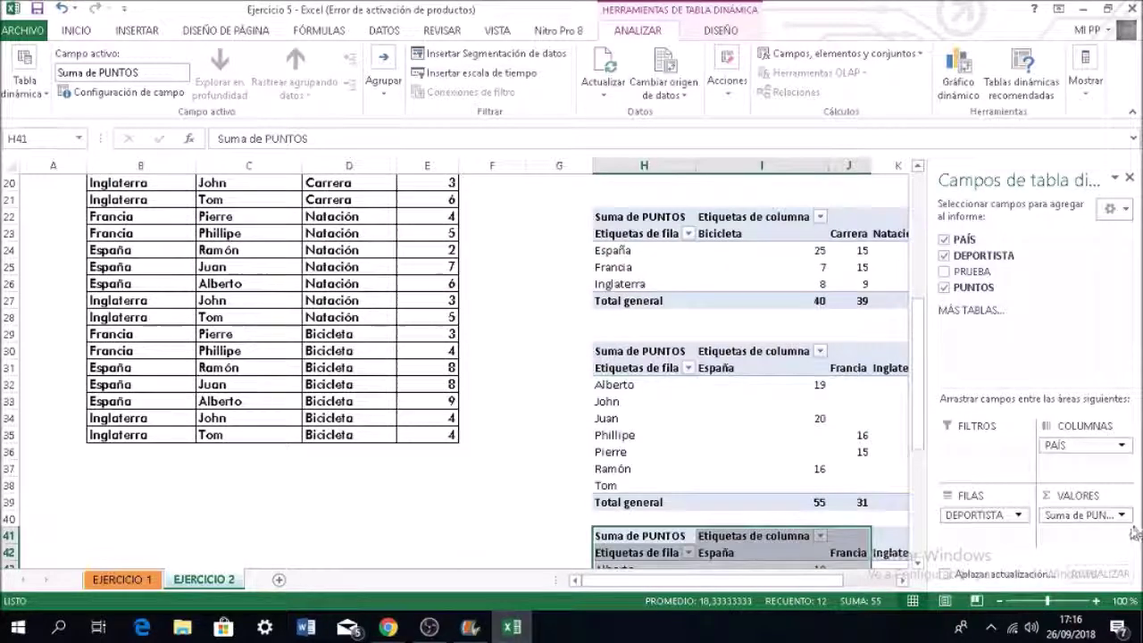
scroll(1127, 522, down, 3)
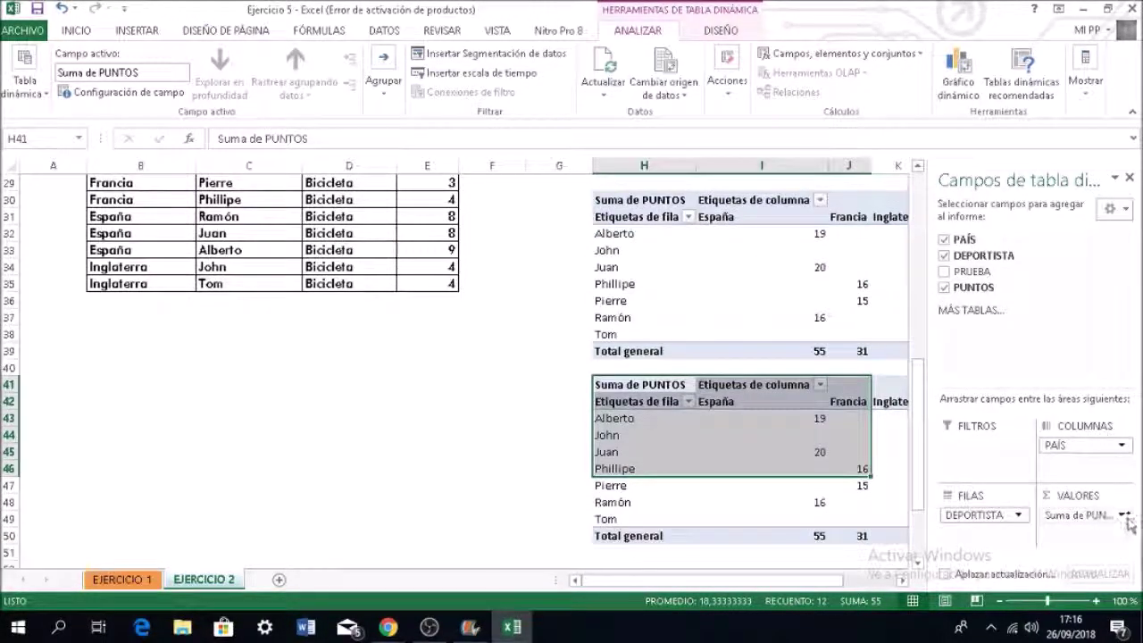